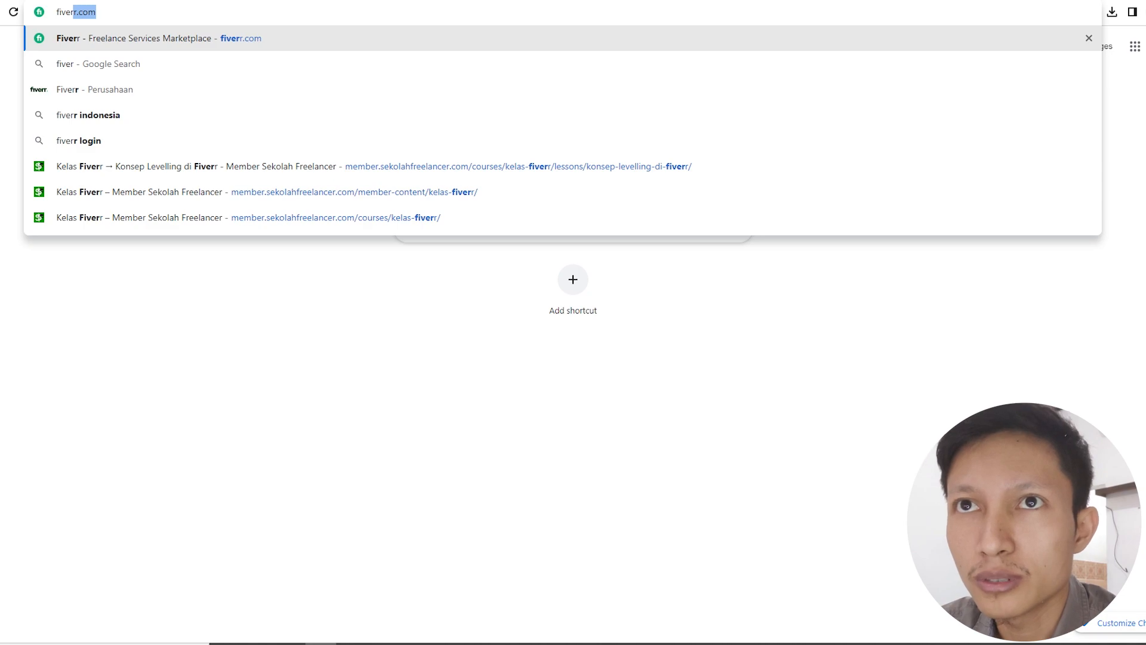
- Load fiverr.com and sign up for a new Fiverr account using Google
{"action": "key", "text": "Return"}
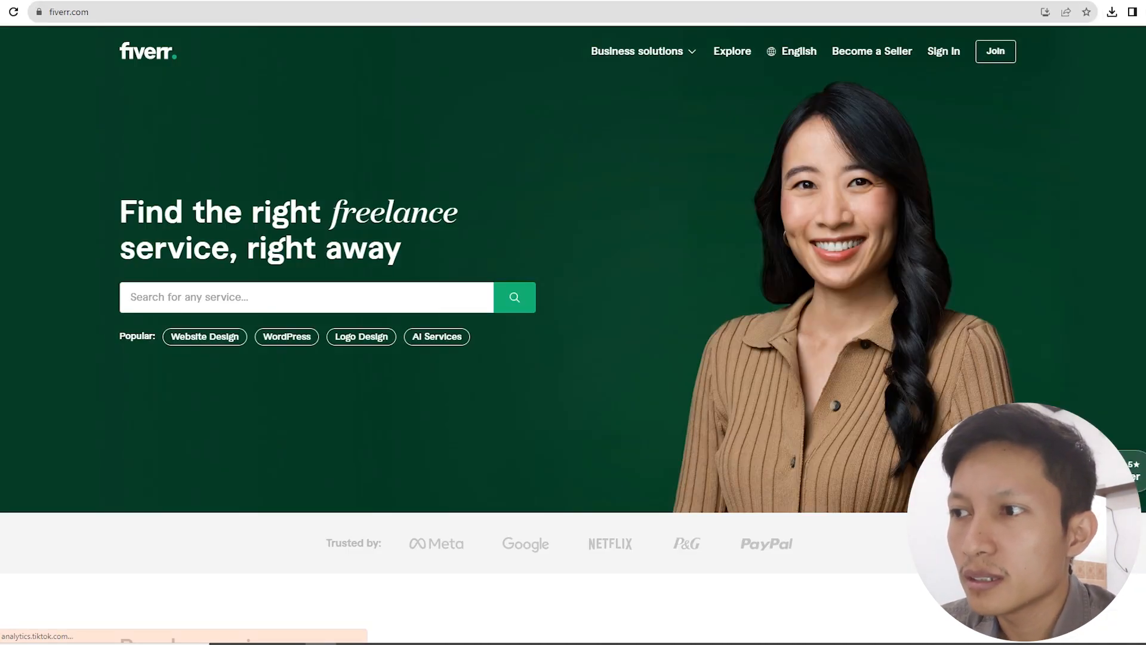
{"action": "left_click", "coordinate": [989, 53]}
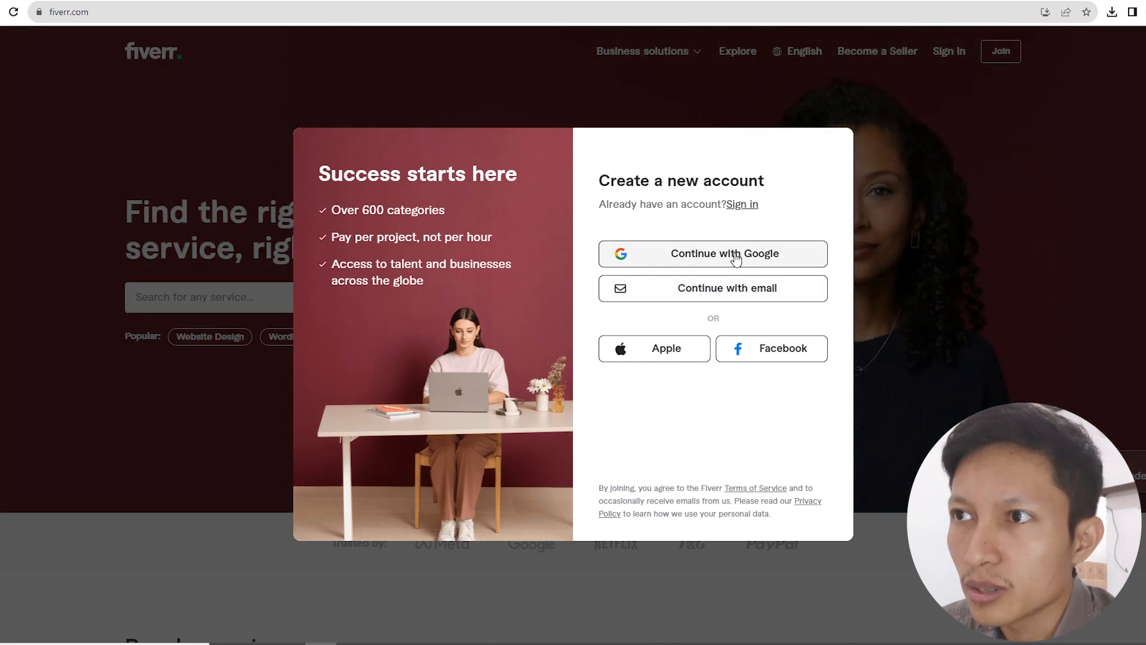
{"action": "left_click", "coordinate": [736, 258]}
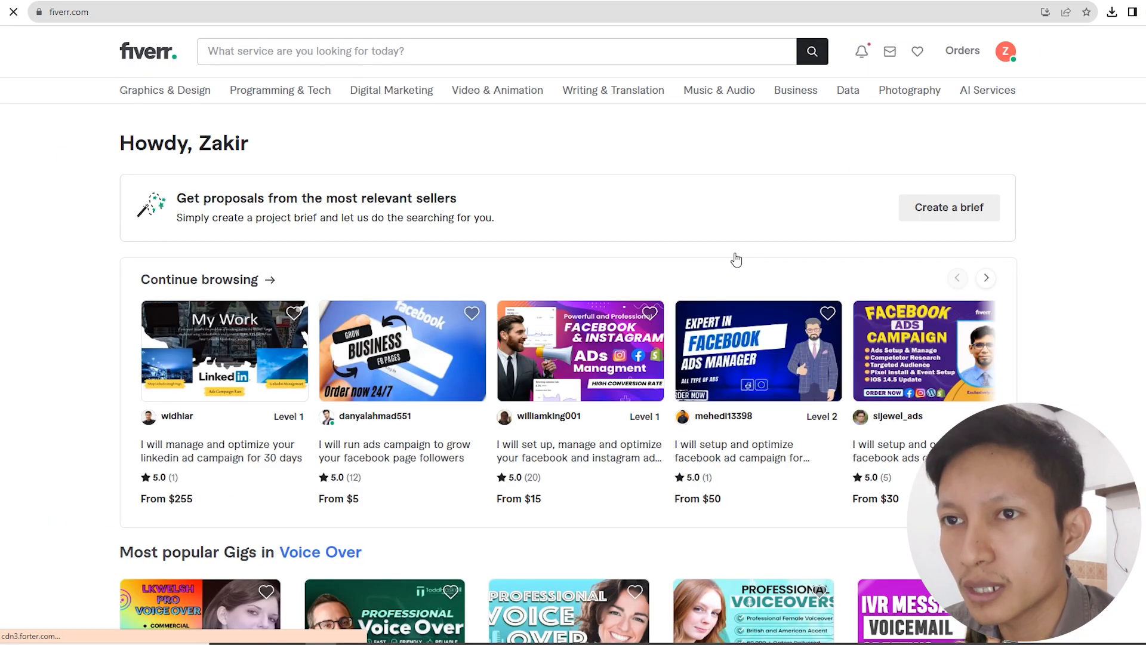
- Dismiss the AI hub pop-up, choose Become a Seller from the account menu, and start onboarding
{"action": "mouse_move", "coordinate": [997, 76]}
{"action": "left_click", "coordinate": [1006, 55]}
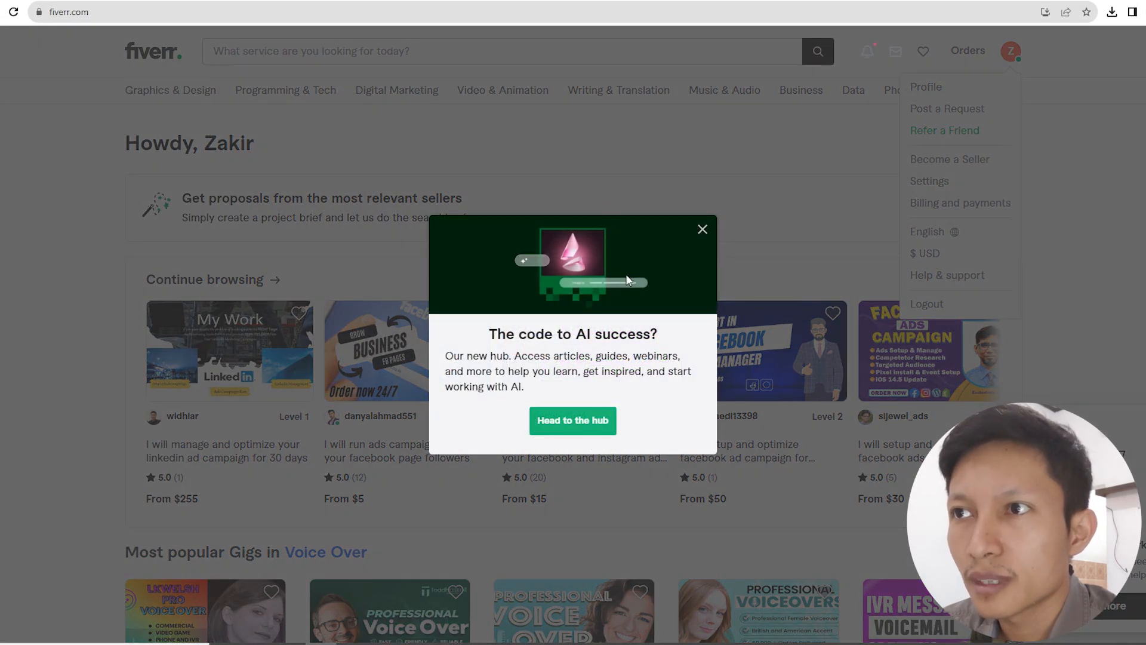
{"action": "left_click", "coordinate": [703, 230]}
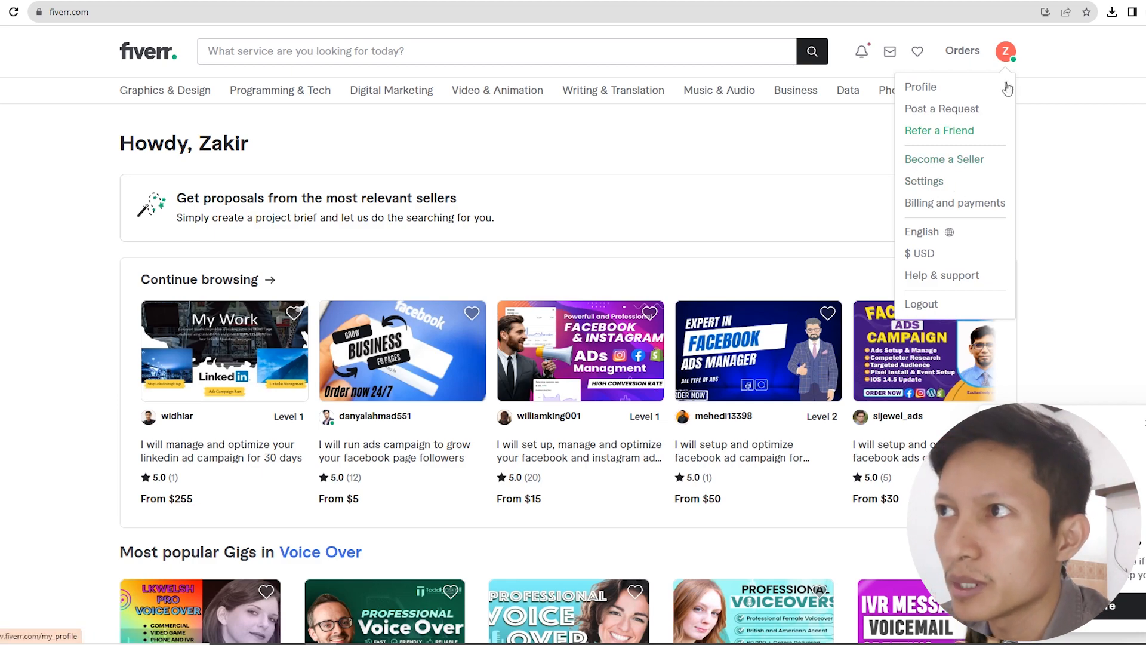
{"action": "mouse_move", "coordinate": [1008, 57]}
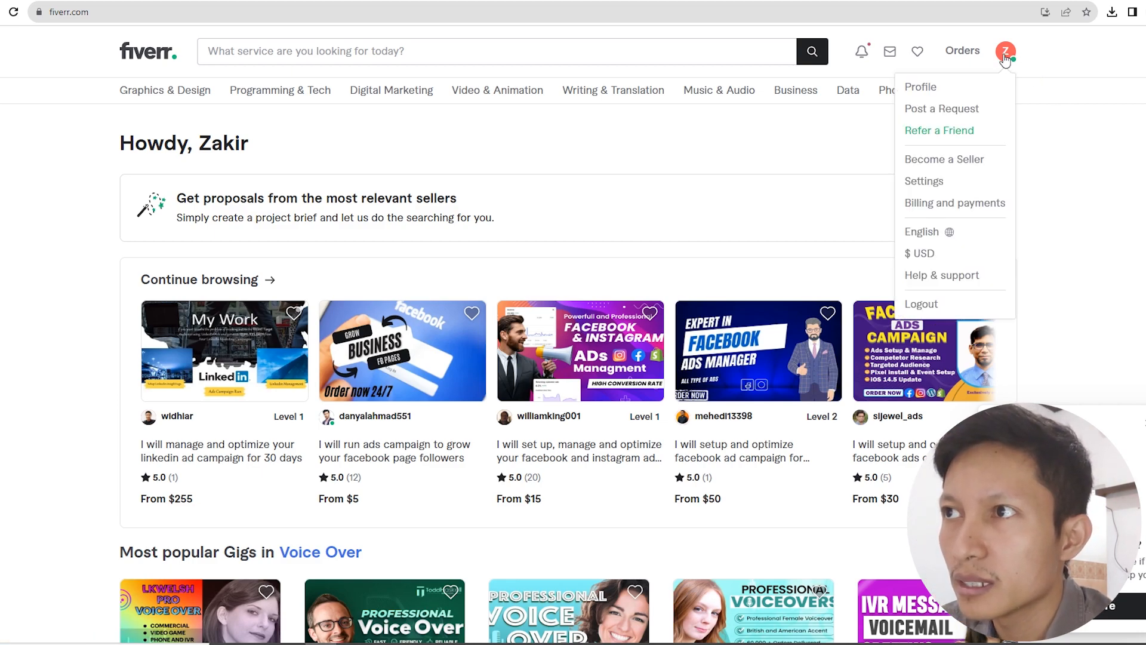
{"action": "left_click", "coordinate": [944, 161]}
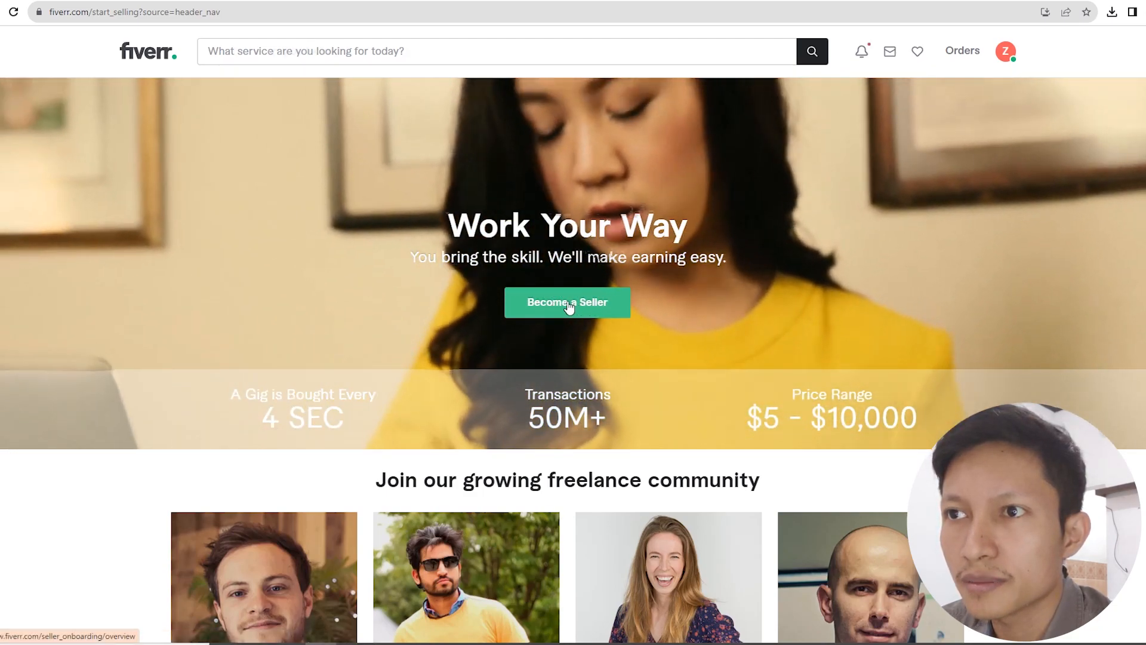
{"action": "left_click", "coordinate": [566, 304]}
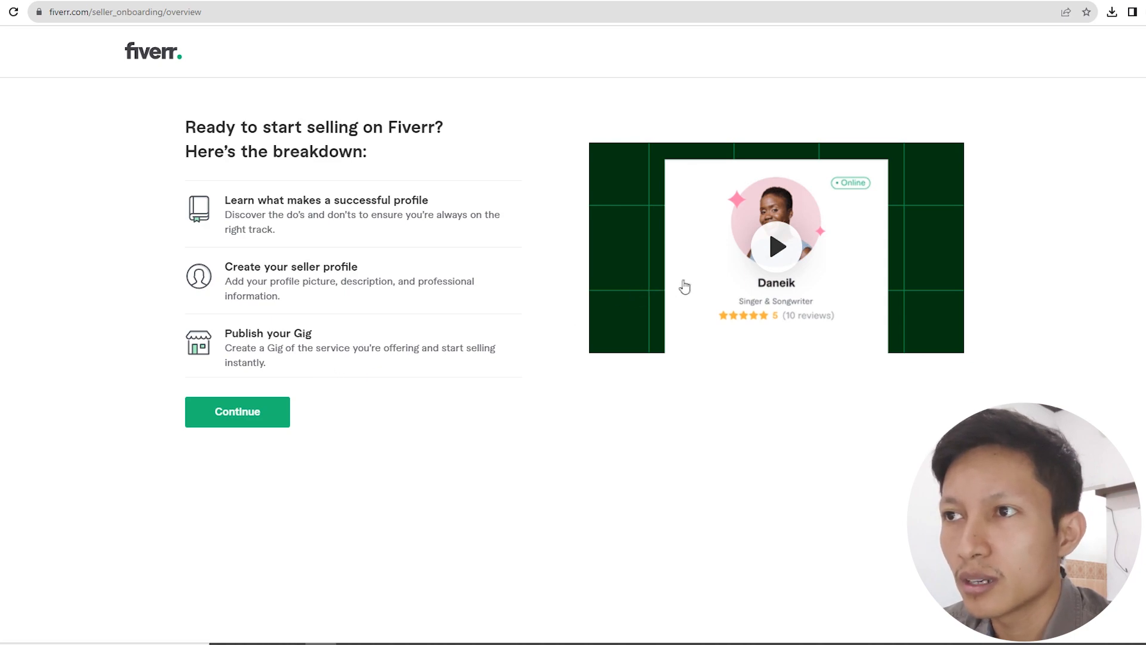
- Play and close the intro video, then continue past the successful-profile tips
{"action": "left_click", "coordinate": [778, 246]}
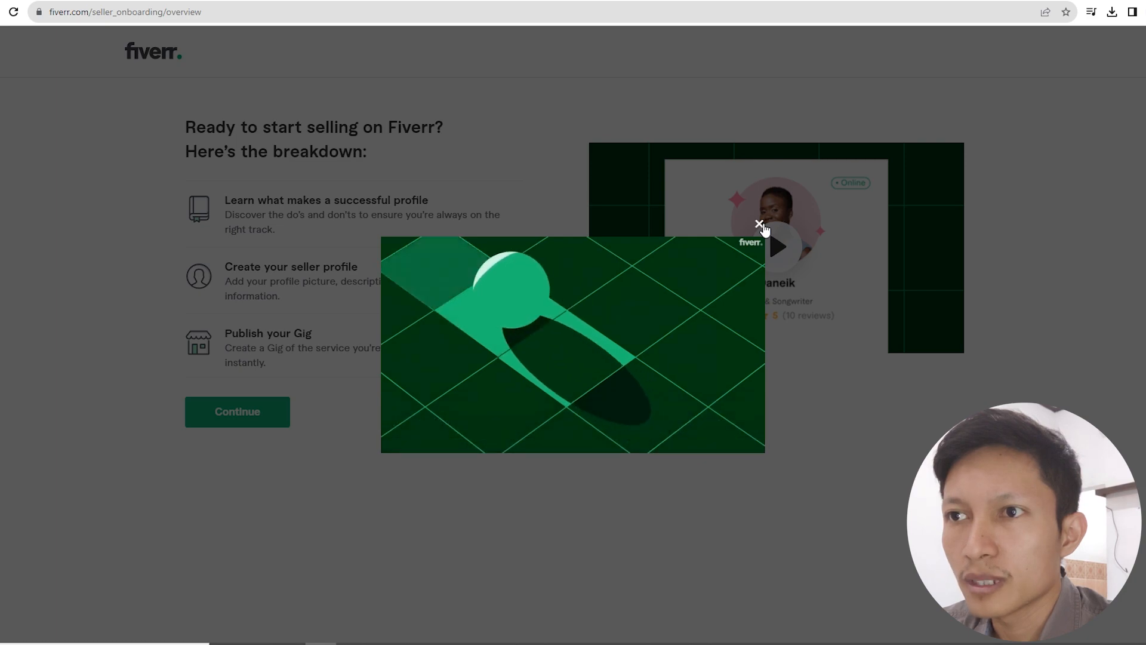
{"action": "left_click", "coordinate": [760, 225]}
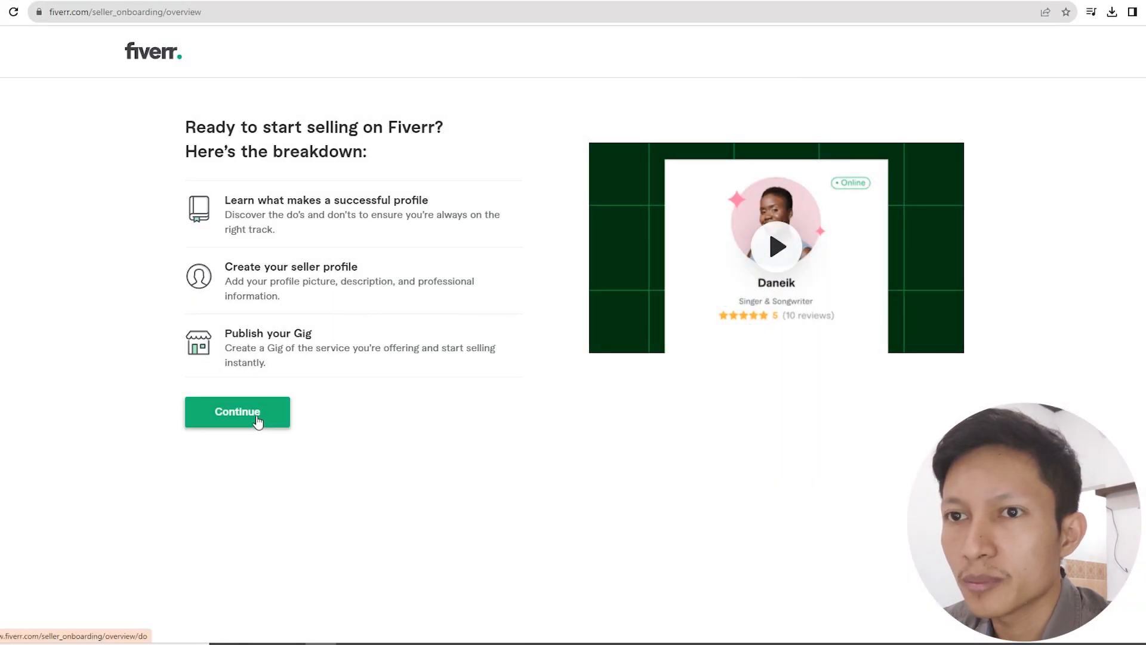
{"action": "left_click", "coordinate": [245, 412]}
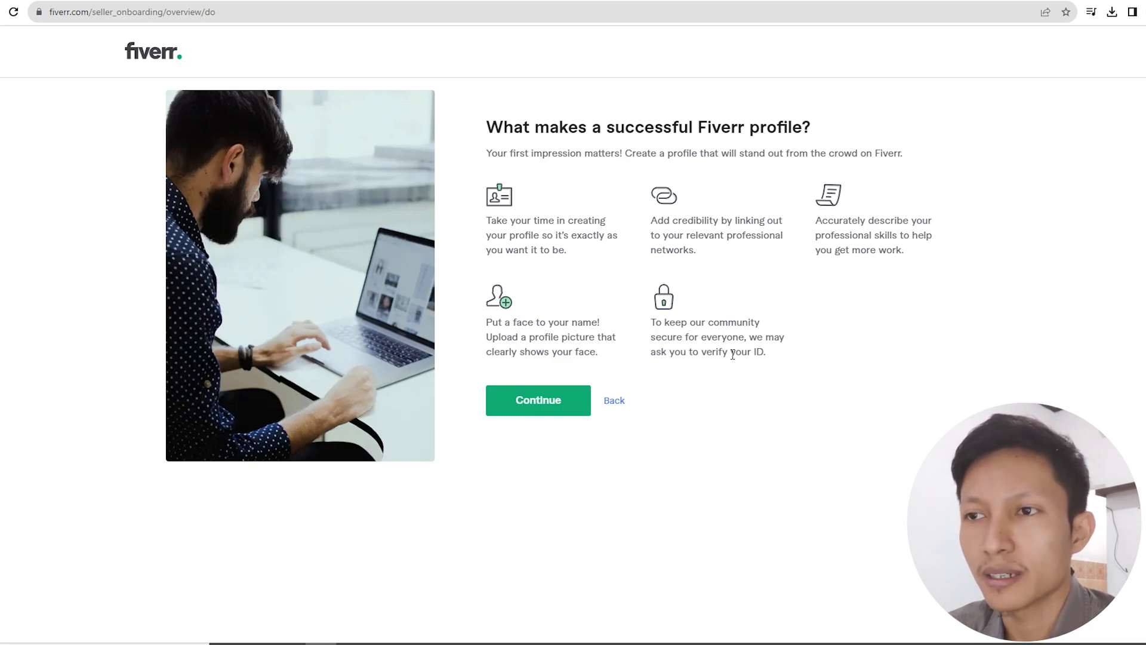
{"action": "left_click", "coordinate": [552, 400]}
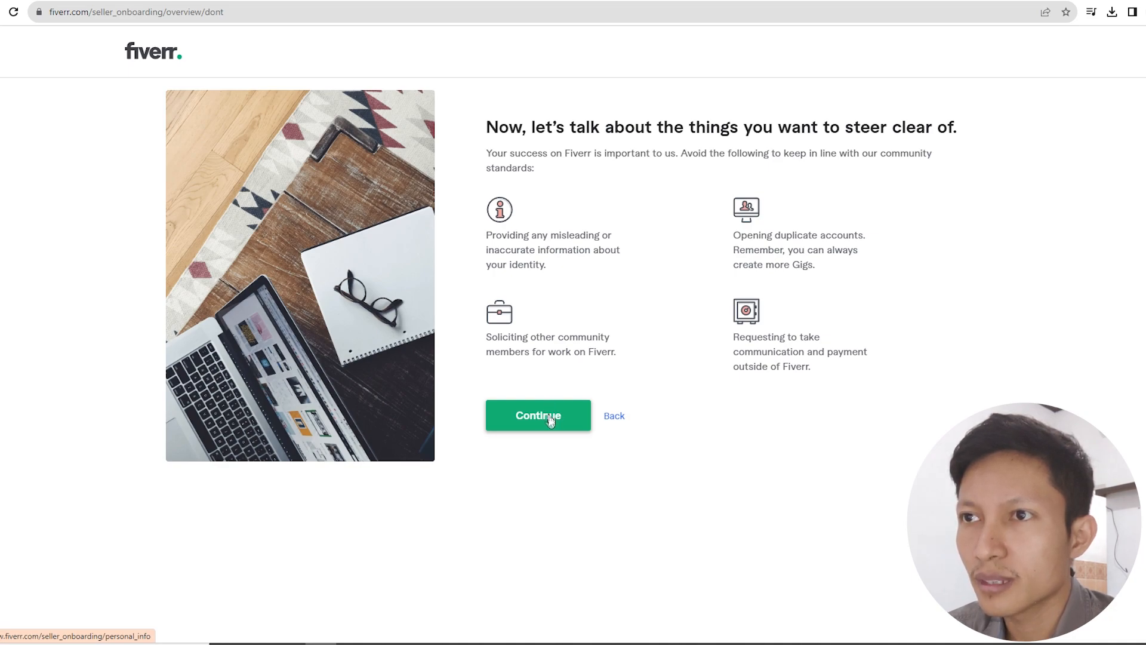
- On Personal Info, change the last name to 'Design' and replace the display name's initial with Design
{"action": "left_click", "coordinate": [550, 421]}
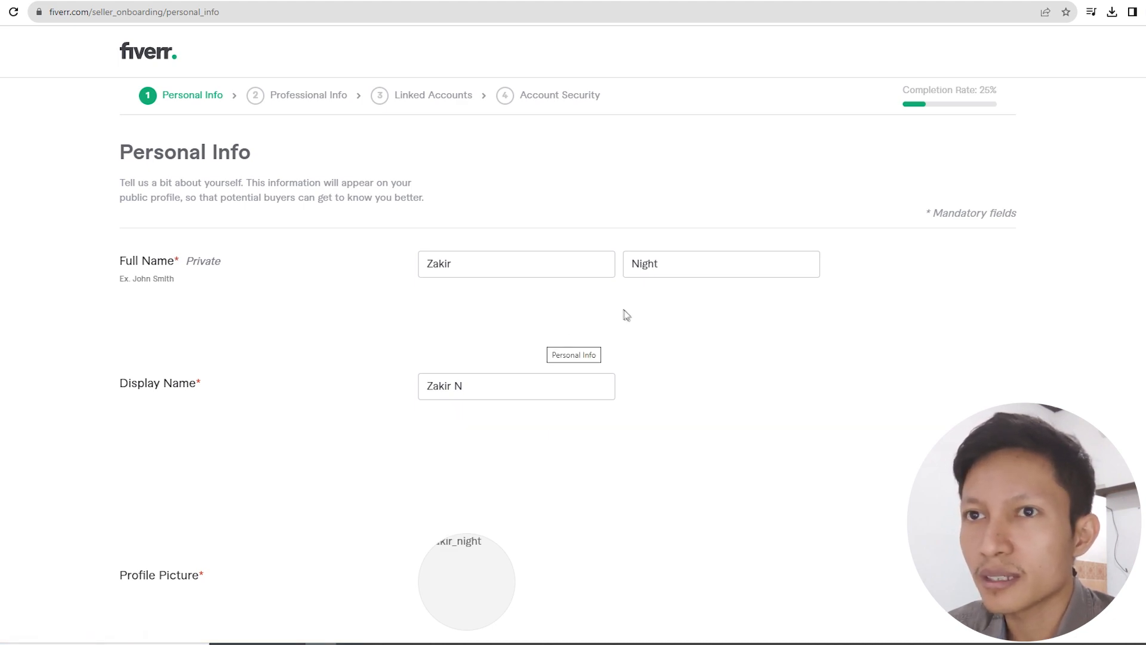
{"action": "left_click", "coordinate": [681, 265]}
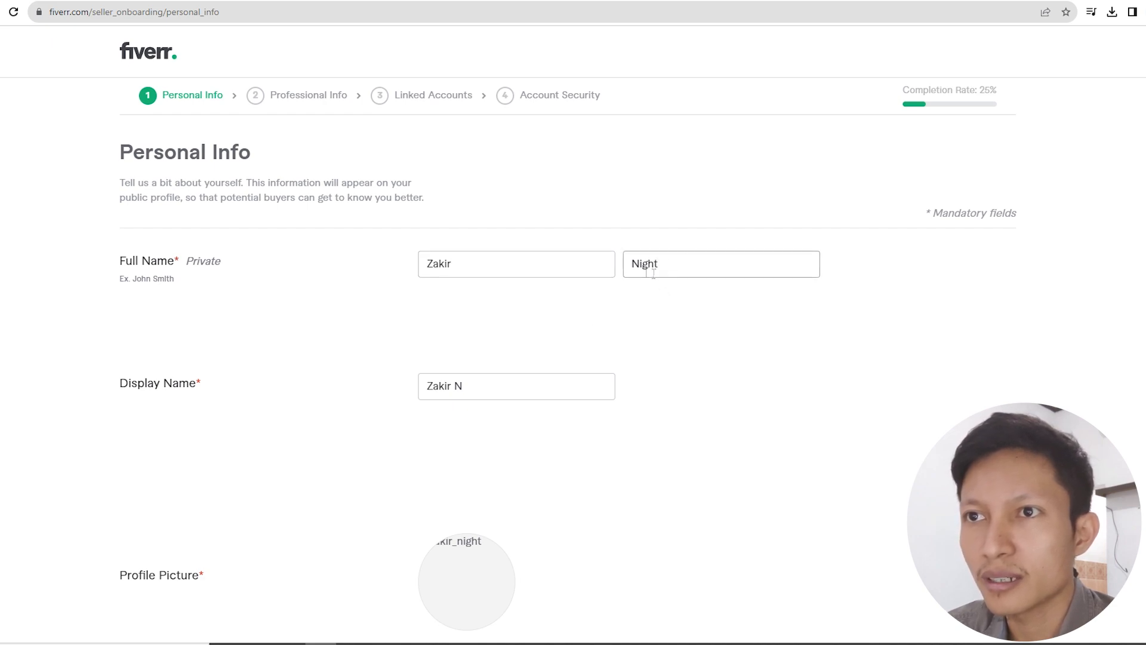
{"action": "left_click_drag", "start_coordinate": [688, 267], "coordinate": [623, 263]}
{"action": "type", "text": "Design"}
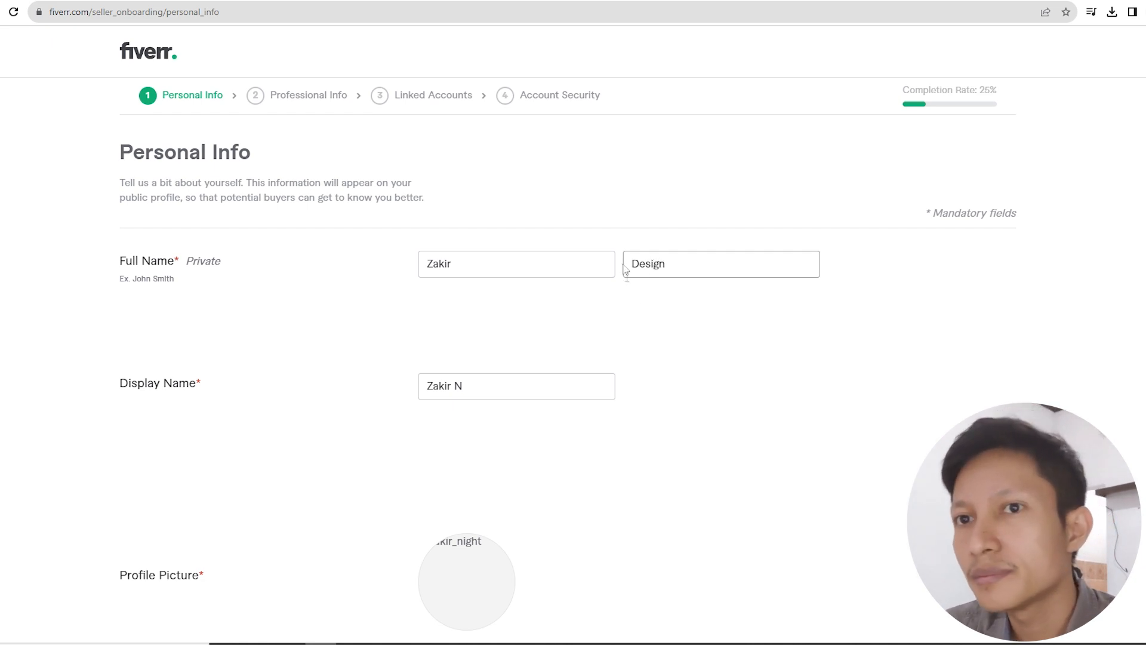
{"action": "left_click", "coordinate": [522, 385]}
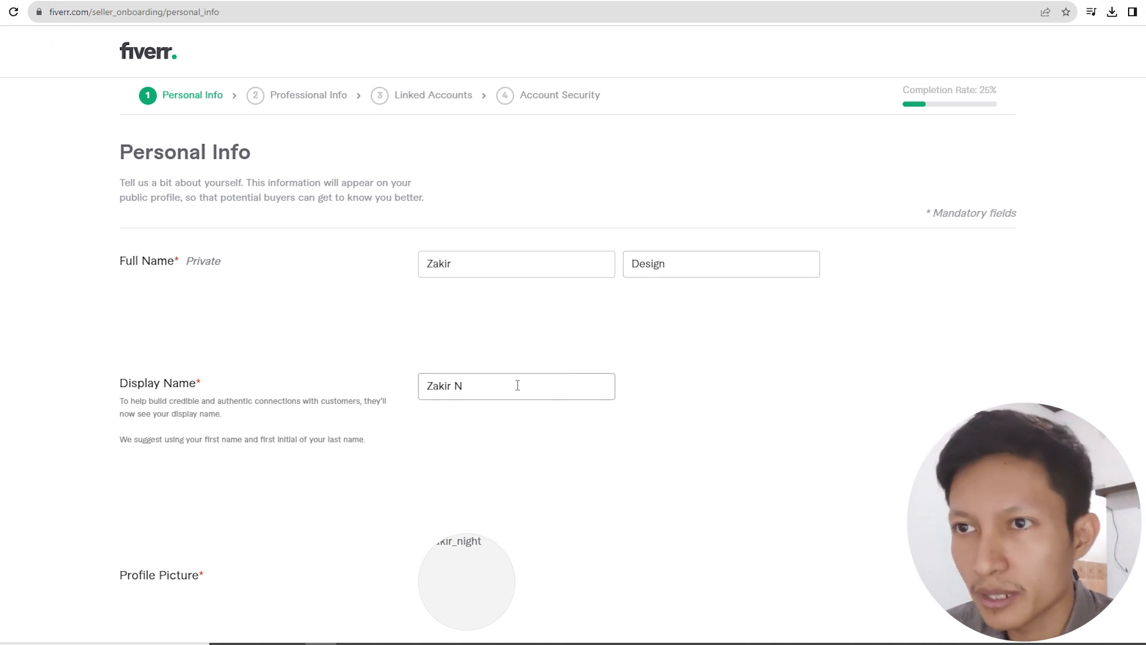
{"action": "key", "text": "shift+Left"}
{"action": "type", "text": "De"}
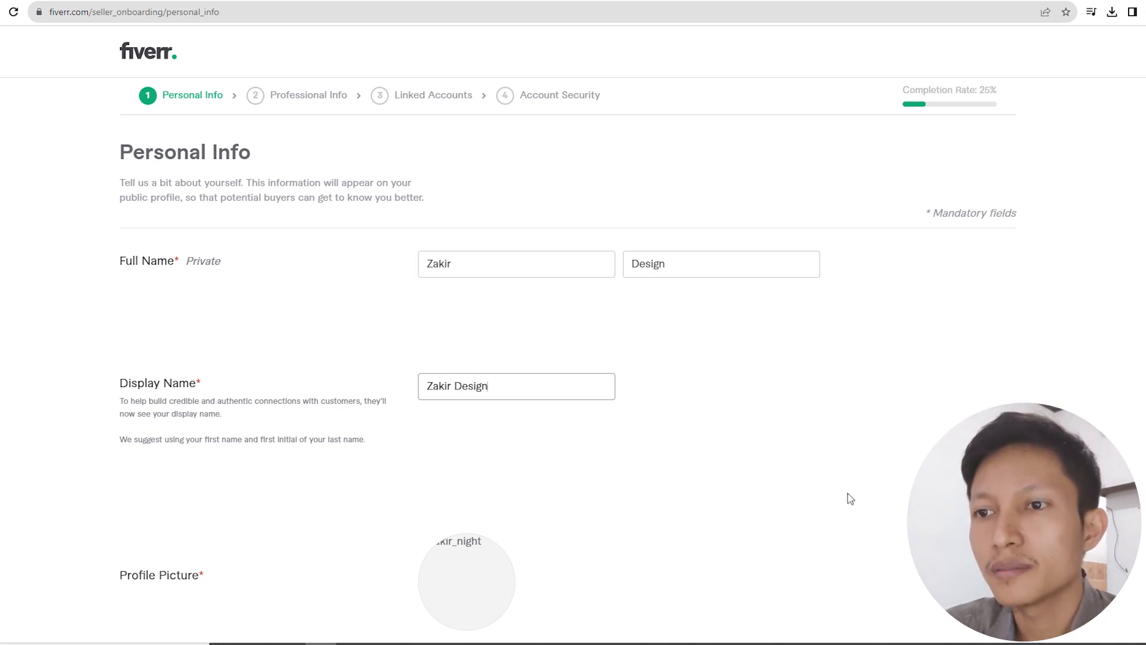
{"action": "scroll", "coordinate": [850, 502], "scroll_direction": "down", "scroll_amount": 7}
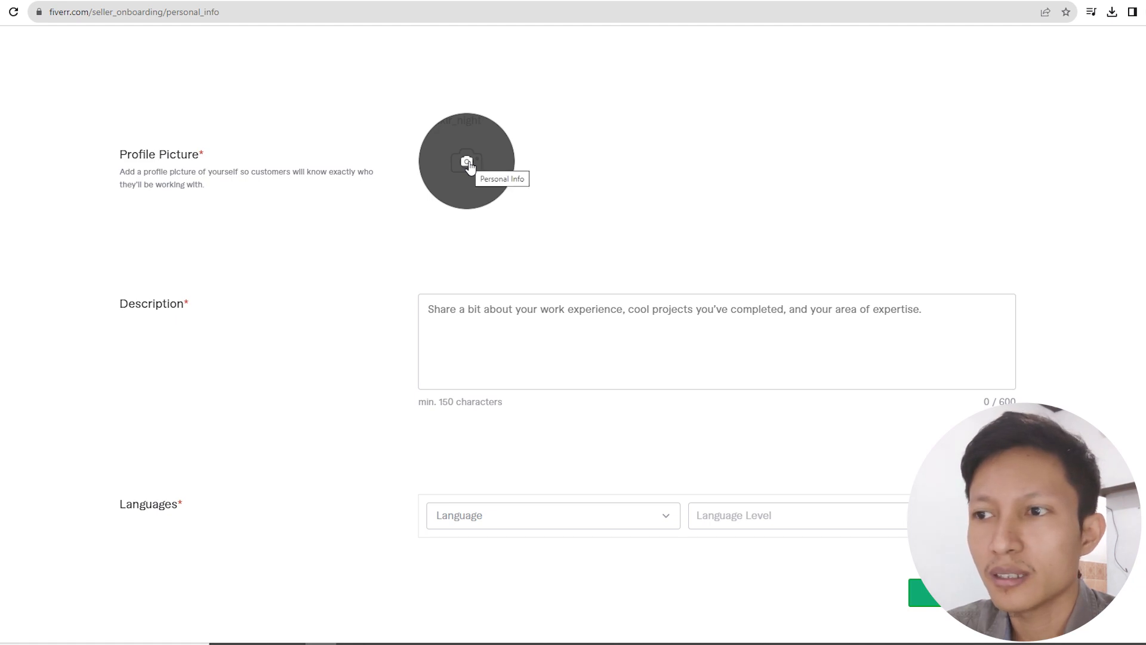
{"action": "left_click", "coordinate": [468, 164]}
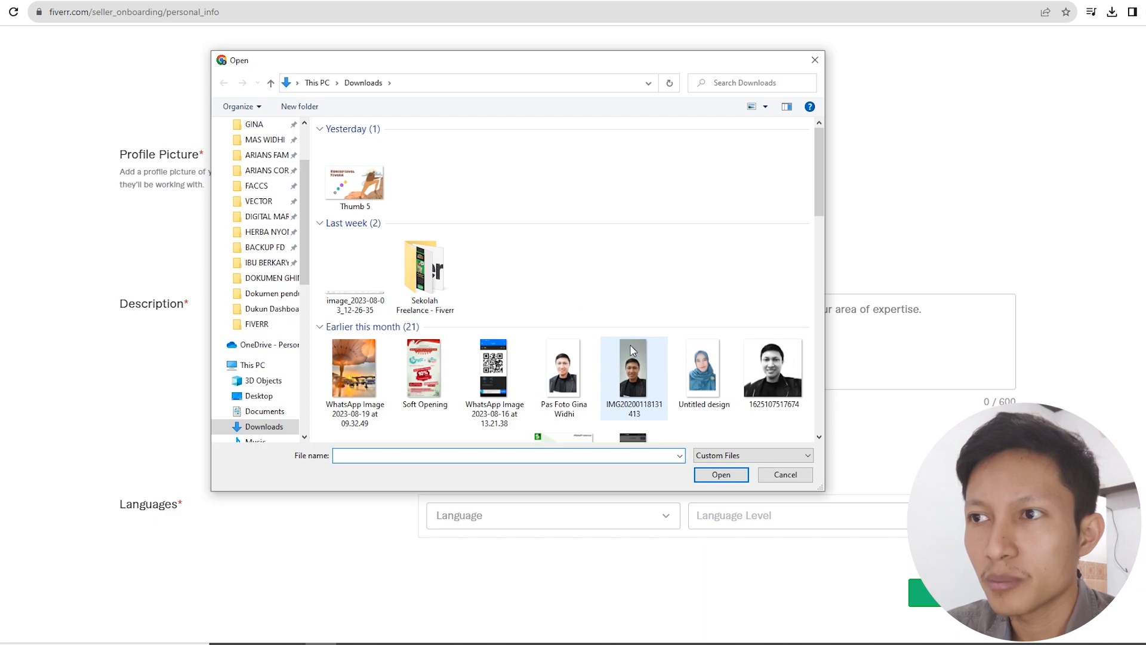
{"action": "scroll", "coordinate": [587, 354], "scroll_direction": "down", "scroll_amount": 3}
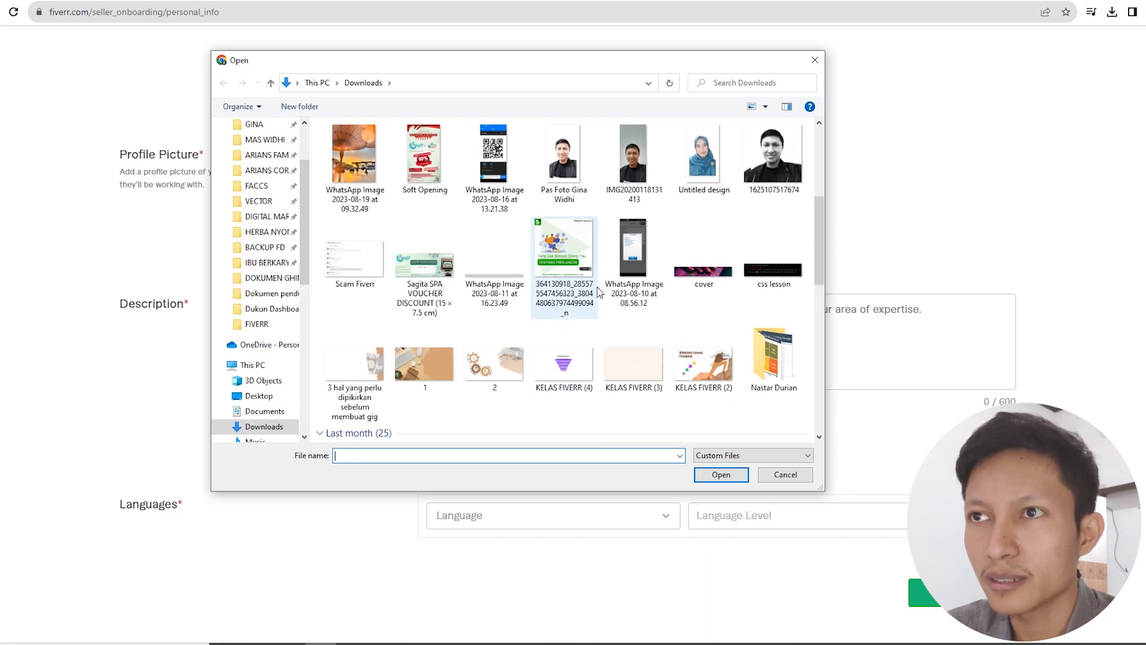
{"action": "left_click", "coordinate": [635, 164]}
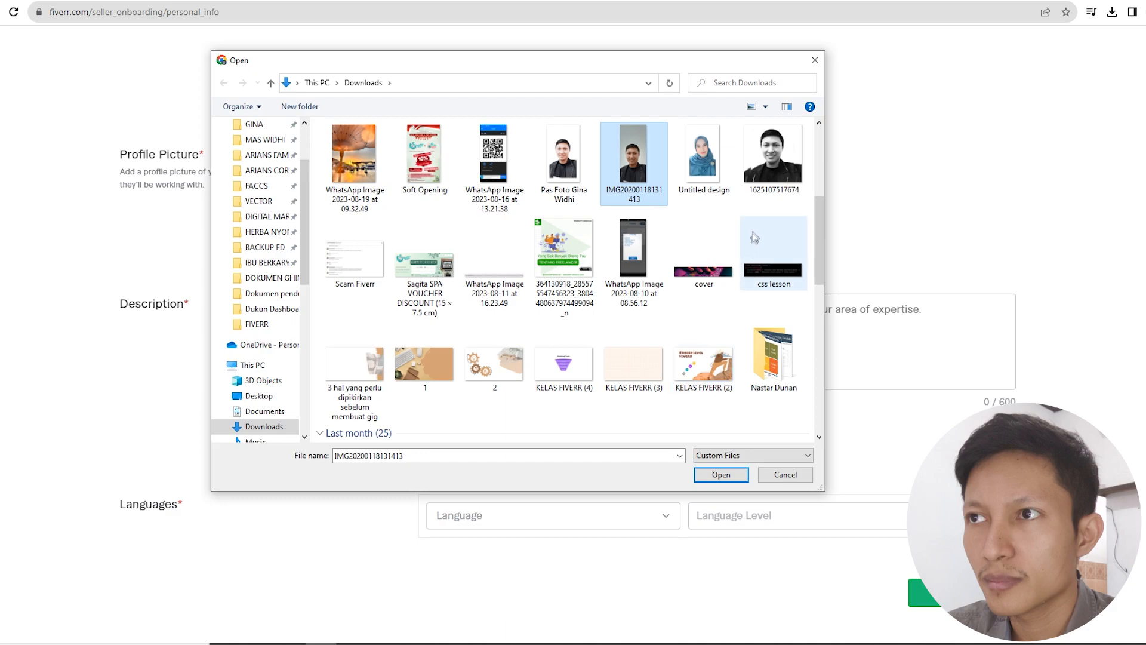
{"action": "left_click", "coordinate": [775, 184]}
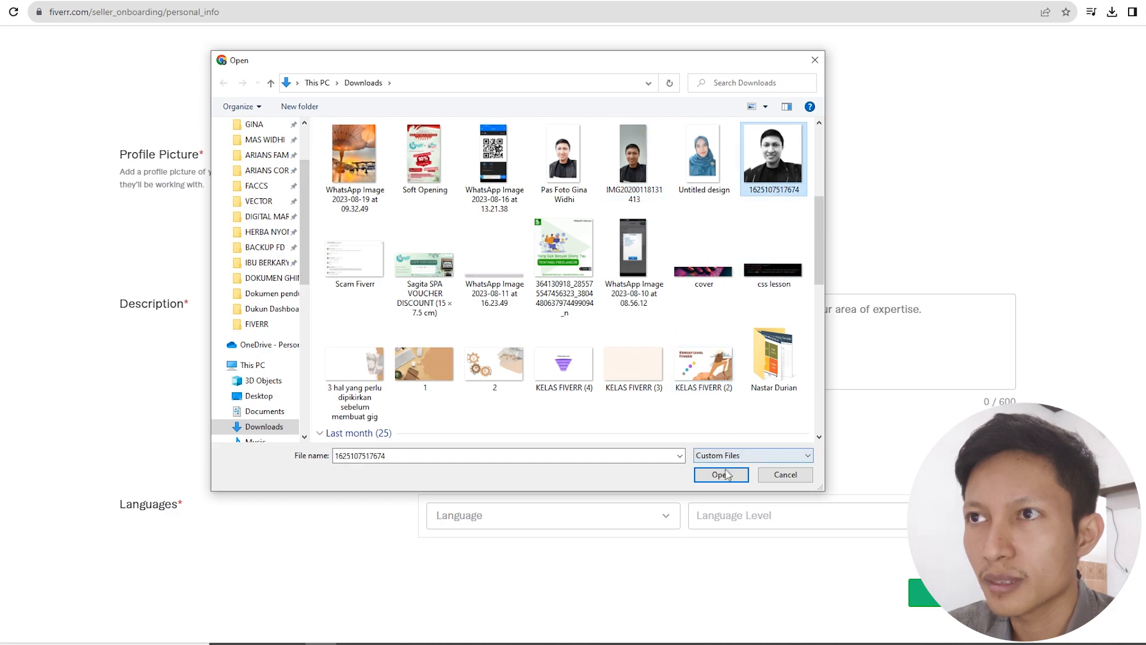
{"action": "left_click", "coordinate": [710, 481]}
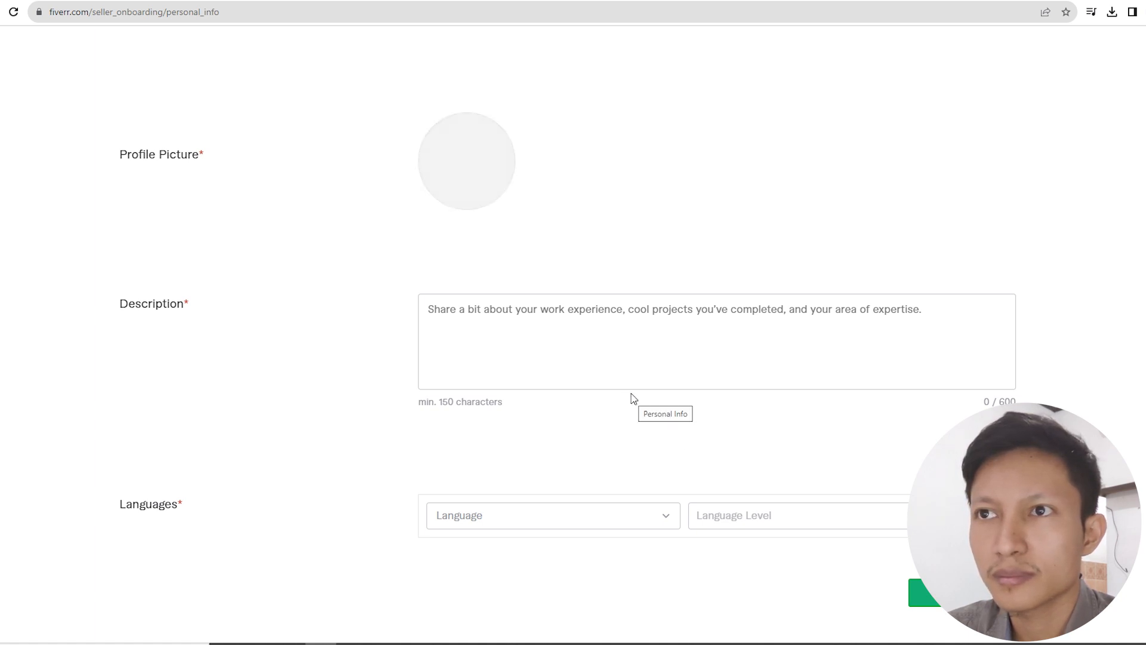
{"action": "scroll", "coordinate": [634, 398], "scroll_direction": "up", "scroll_amount": 7}
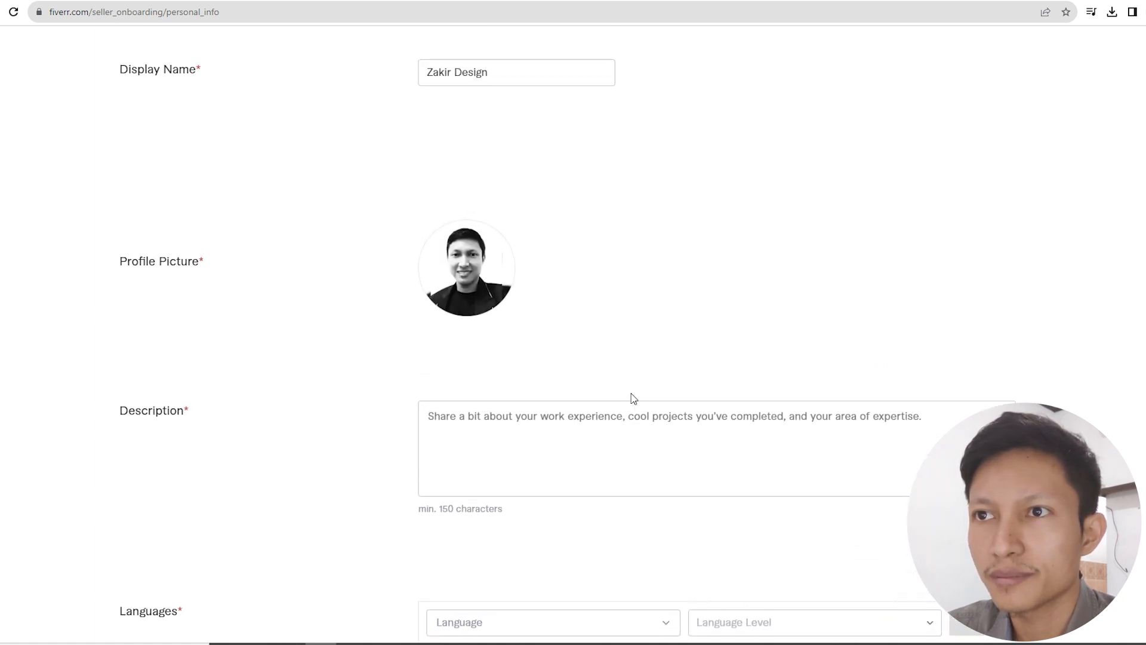
{"action": "scroll", "coordinate": [633, 395], "scroll_direction": "down", "scroll_amount": 5}
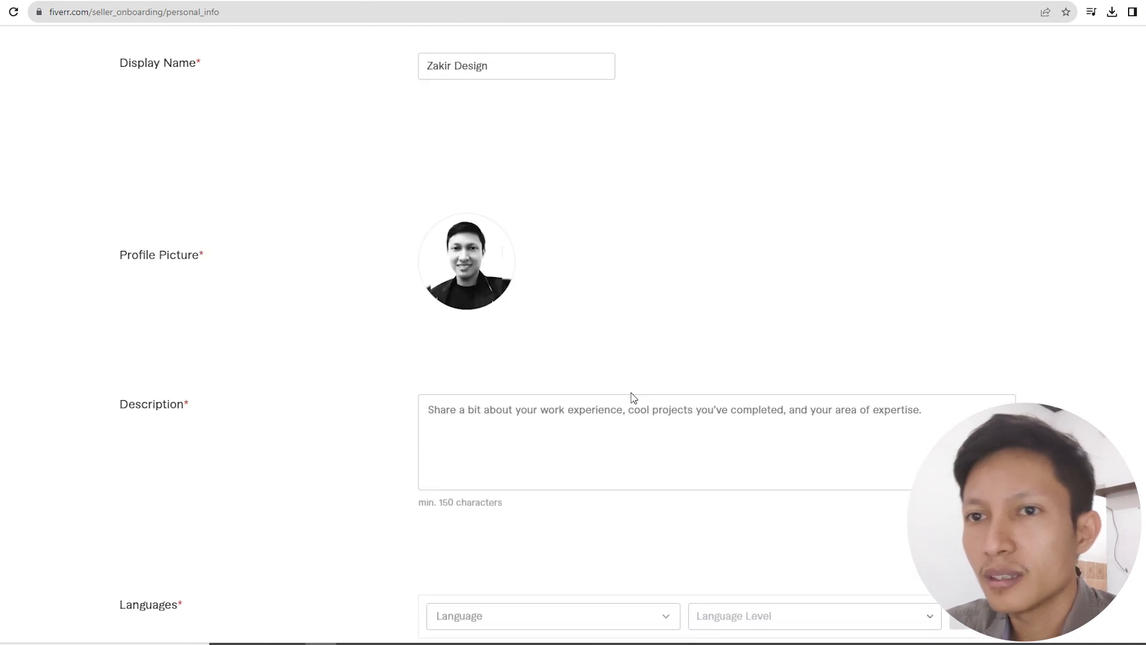
{"action": "left_click", "coordinate": [519, 419]}
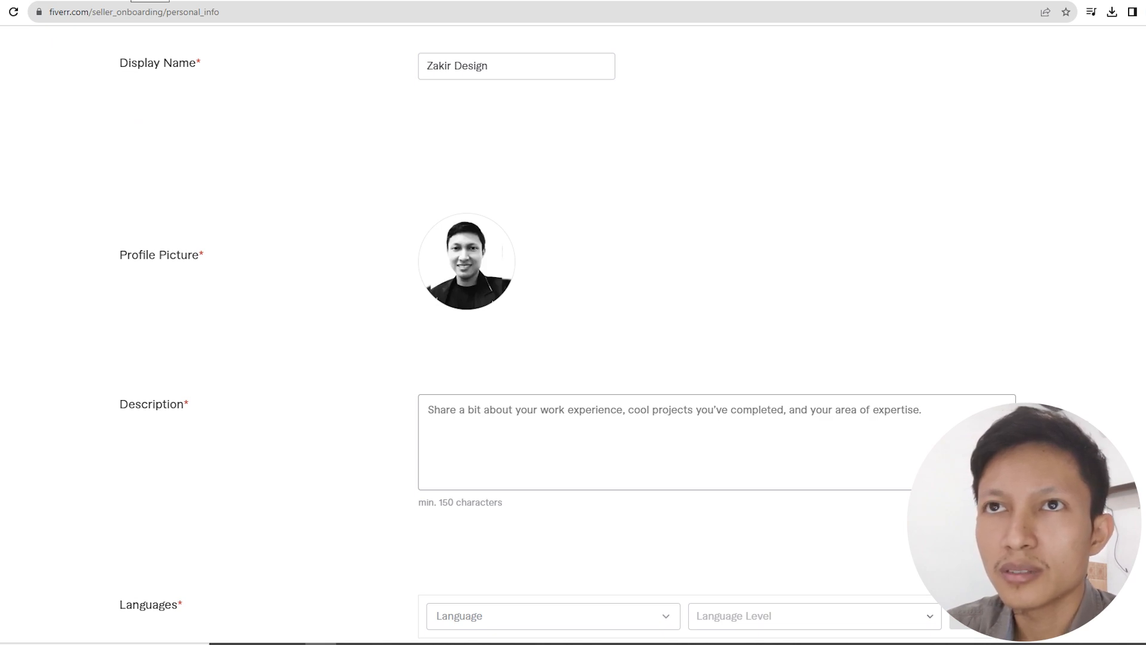
{"action": "key", "text": "ctrl+t"}
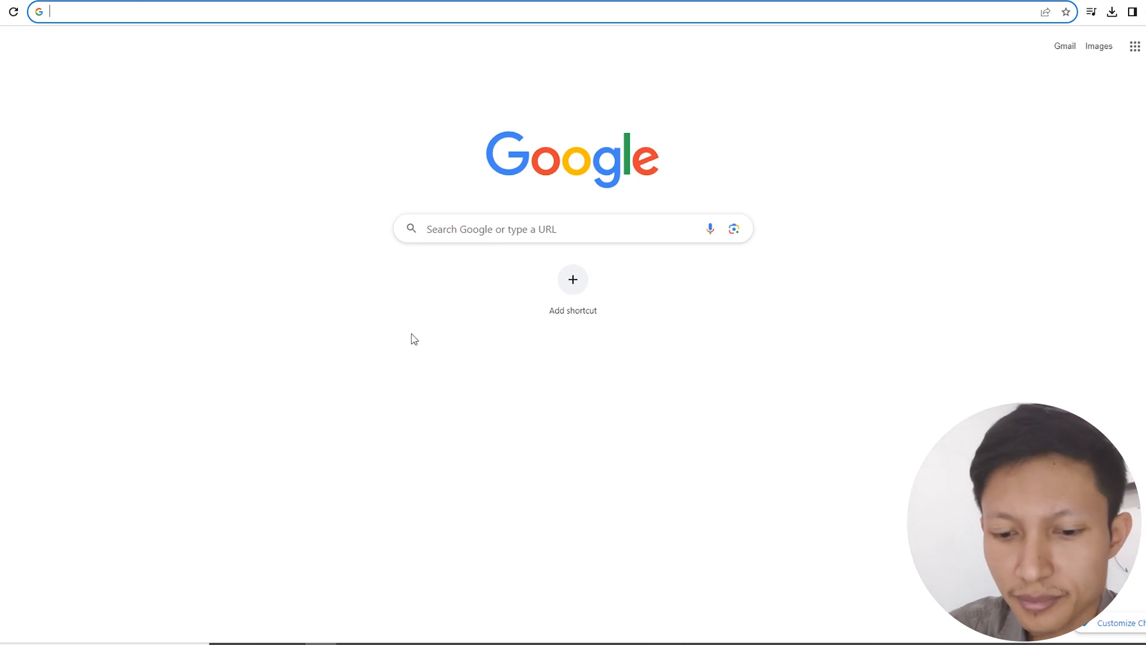
- Browse to the Social Media Marketing category and open a top seller's profile in a new tab
{"action": "type", "text": "fiverr.com"}
{"action": "key", "text": "Return"}
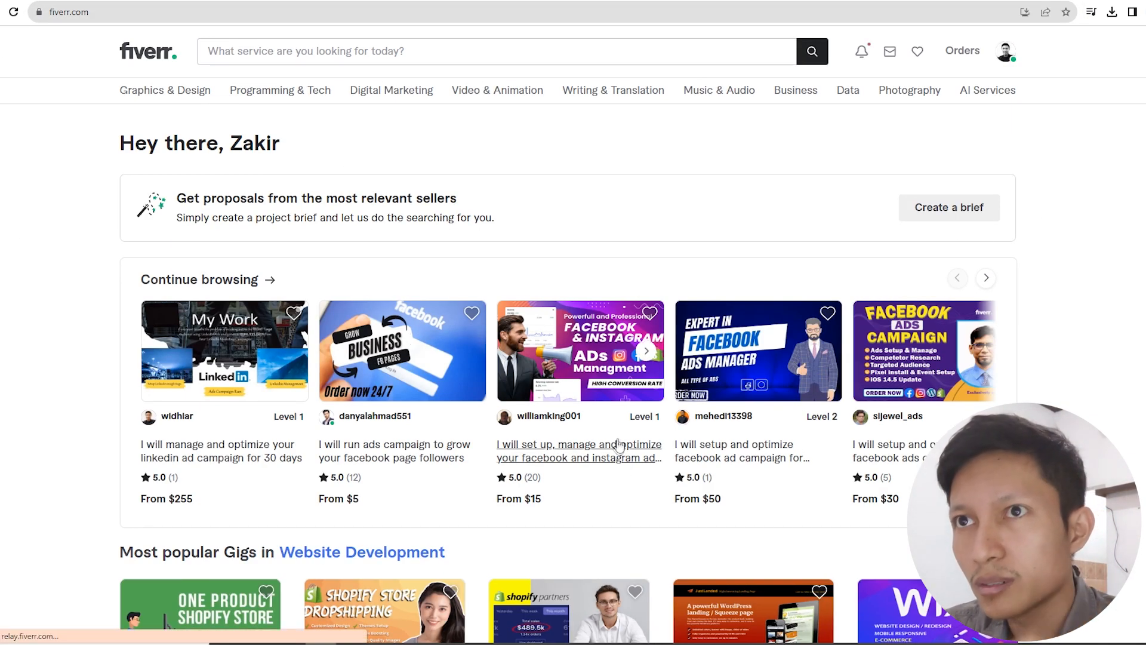
{"action": "mouse_move", "coordinate": [310, 88]}
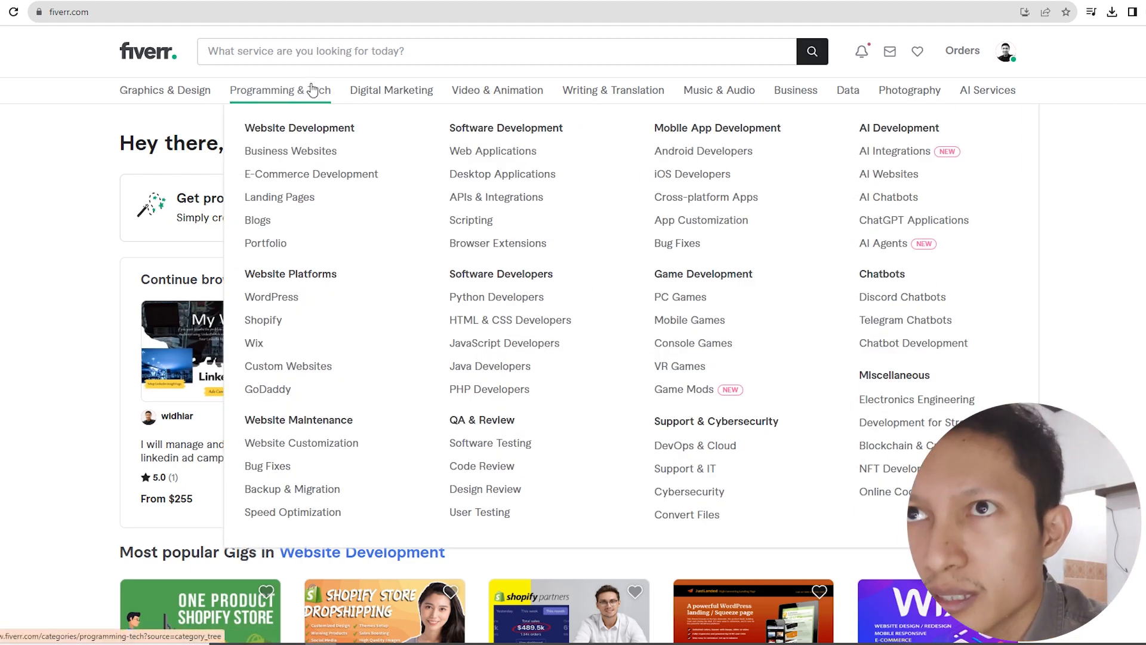
{"action": "mouse_move", "coordinate": [396, 99]}
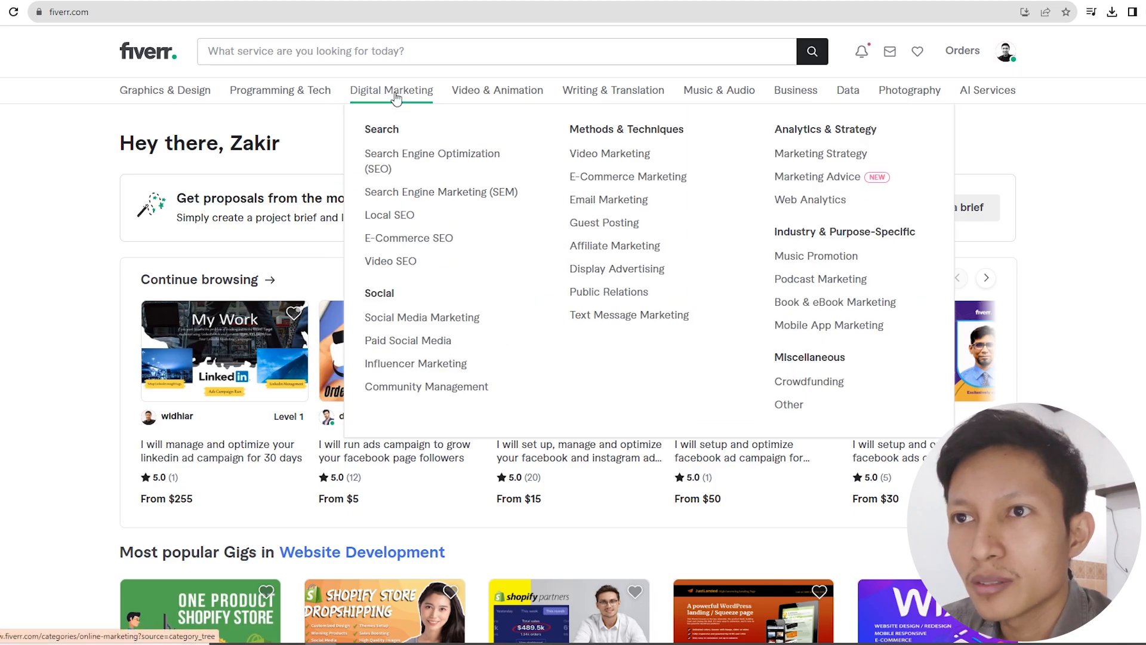
{"action": "left_click", "coordinate": [440, 322]}
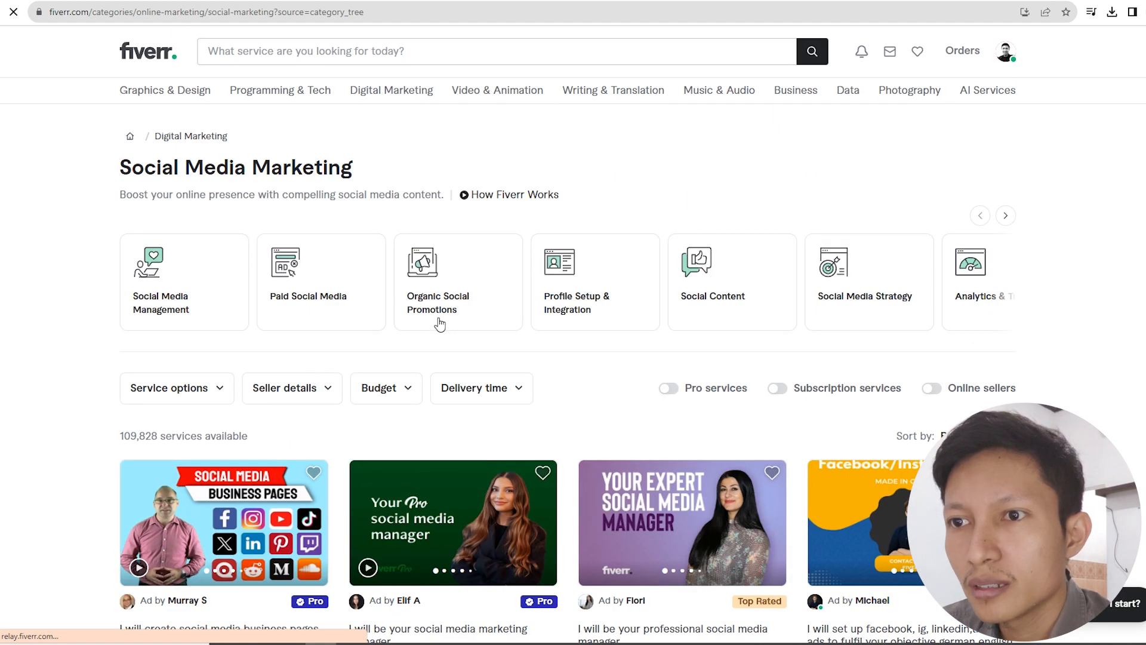
{"action": "scroll", "coordinate": [440, 326], "scroll_direction": "down", "scroll_amount": 5}
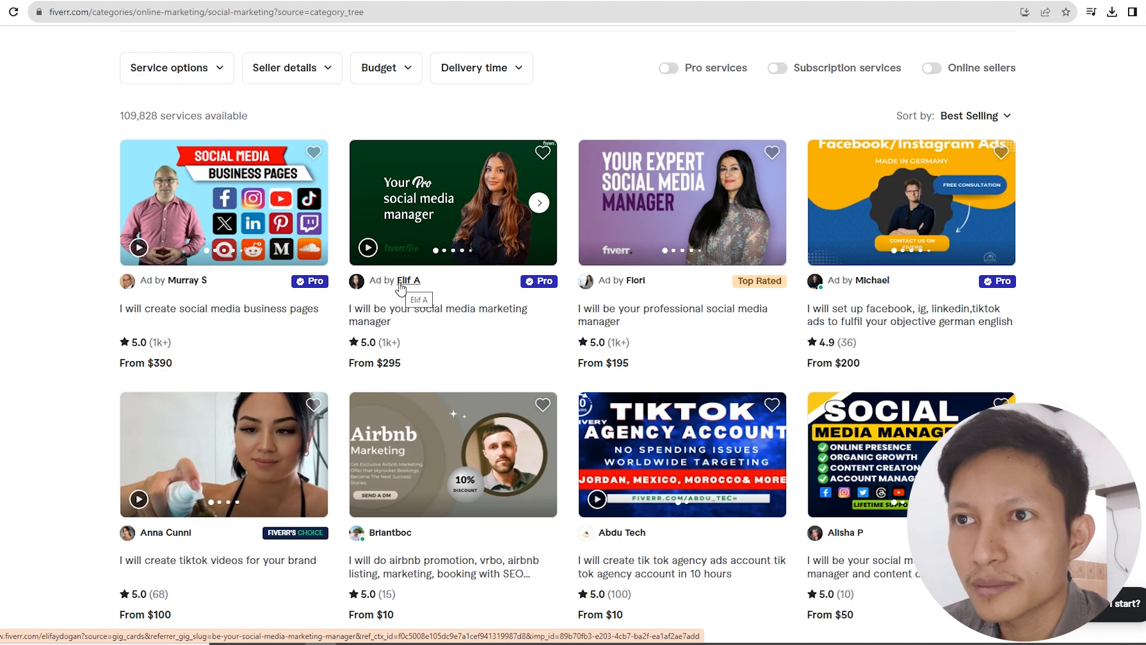
{"action": "right_click", "coordinate": [407, 281]}
{"action": "left_click", "coordinate": [431, 291]}
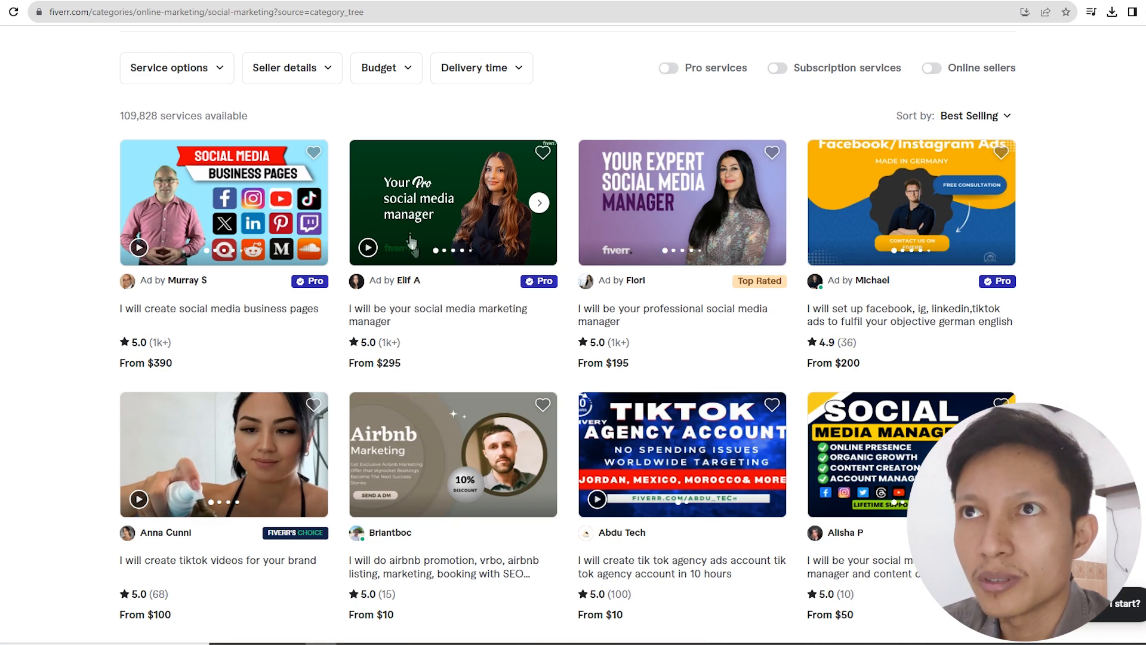
- Copy that seller's profile description and return to the onboarding form
{"action": "key", "text": "ctrl+Tab"}
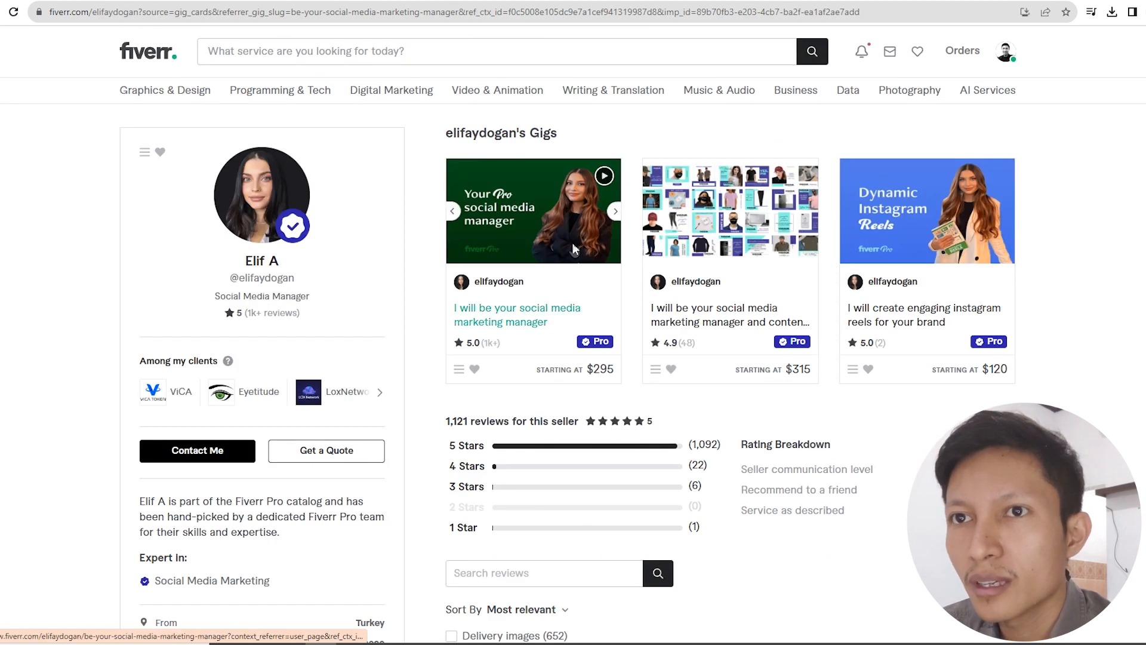
{"action": "scroll", "coordinate": [574, 249], "scroll_direction": "down", "scroll_amount": 3}
{"action": "scroll", "coordinate": [264, 300], "scroll_direction": "up", "scroll_amount": 3}
{"action": "scroll", "coordinate": [263, 299], "scroll_direction": "down", "scroll_amount": 15}
{"action": "scroll", "coordinate": [264, 322], "scroll_direction": "down", "scroll_amount": 7}
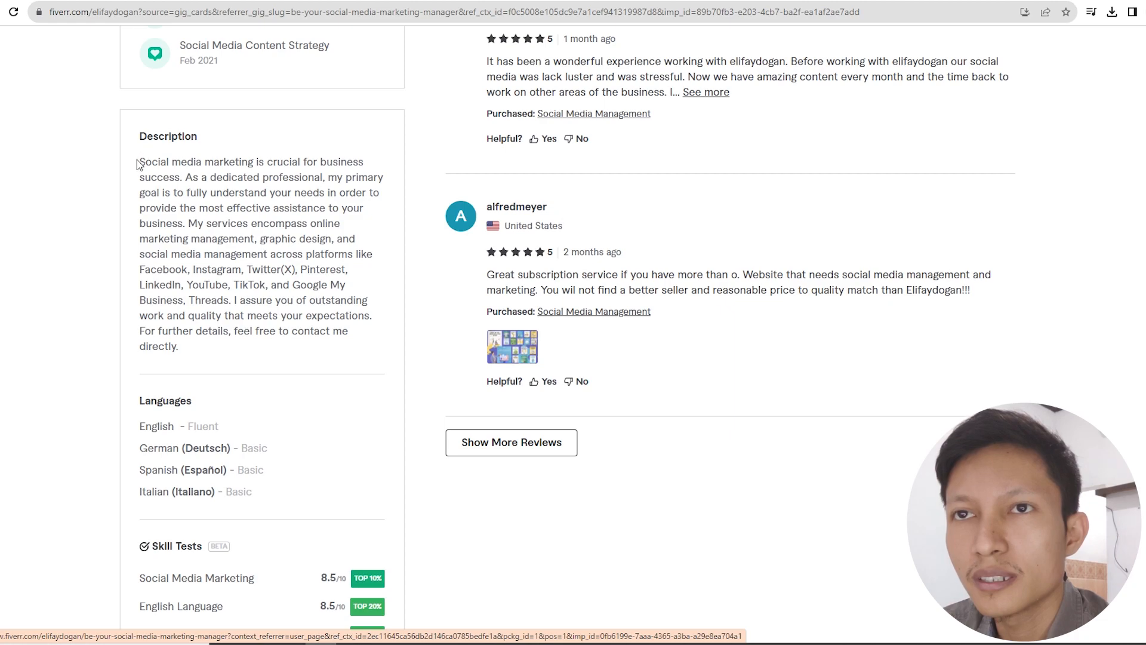
{"action": "left_click_drag", "start_coordinate": [141, 160], "coordinate": [210, 355]}
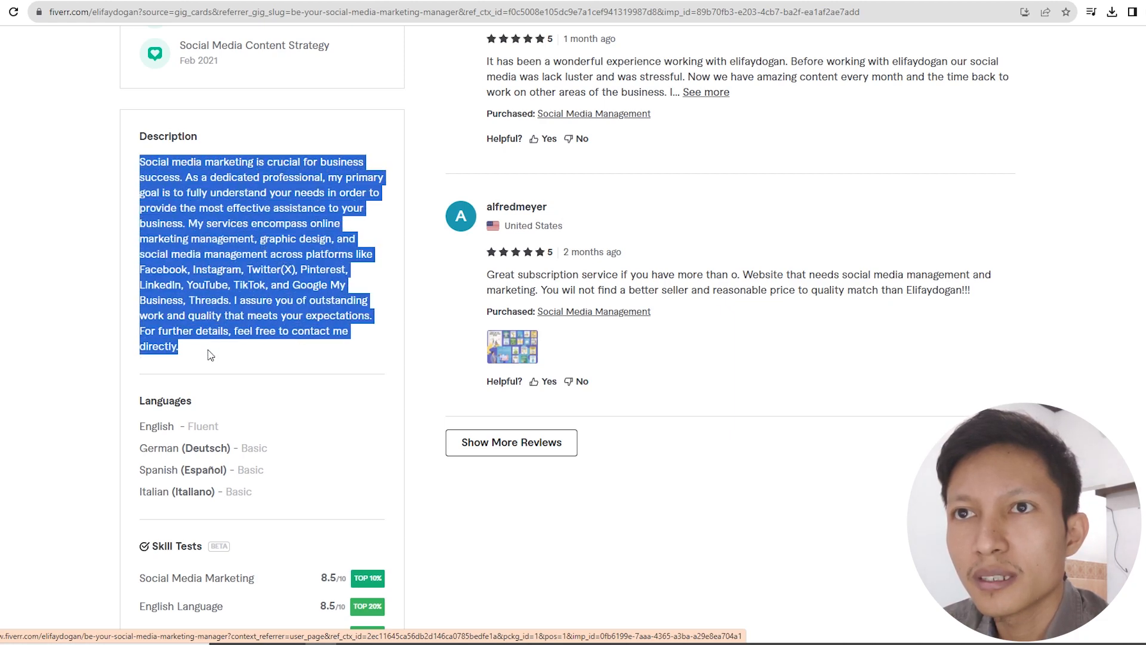
{"action": "left_click", "coordinate": [265, 187]}
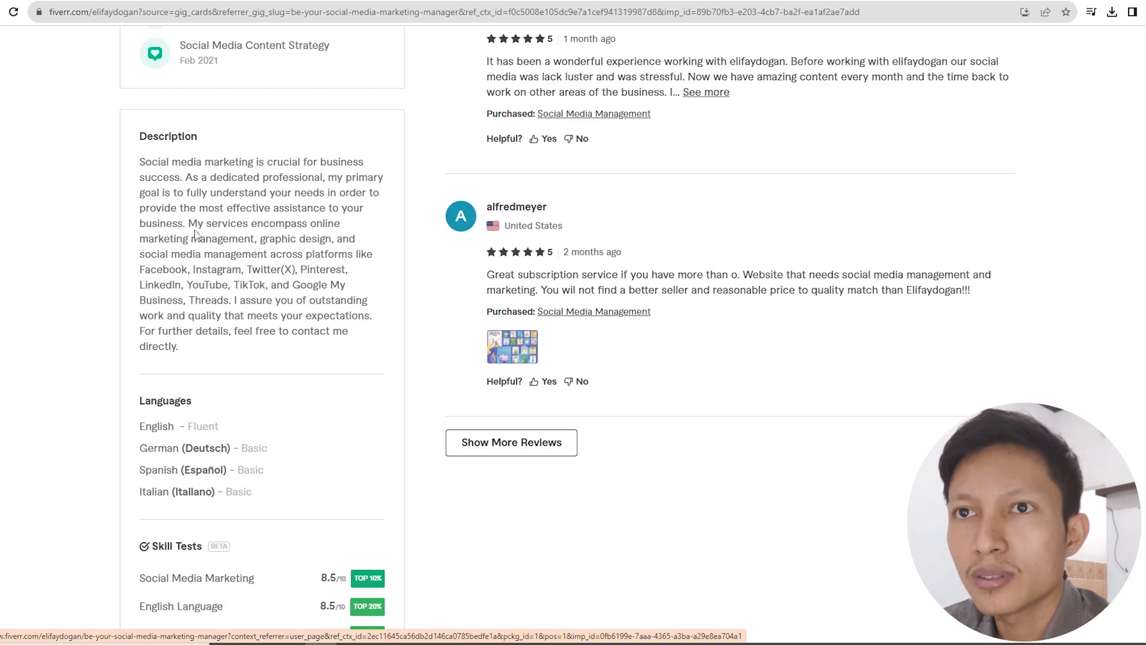
{"action": "left_click_drag", "start_coordinate": [182, 352], "coordinate": [138, 160]}
{"action": "right_click", "coordinate": [159, 169]}
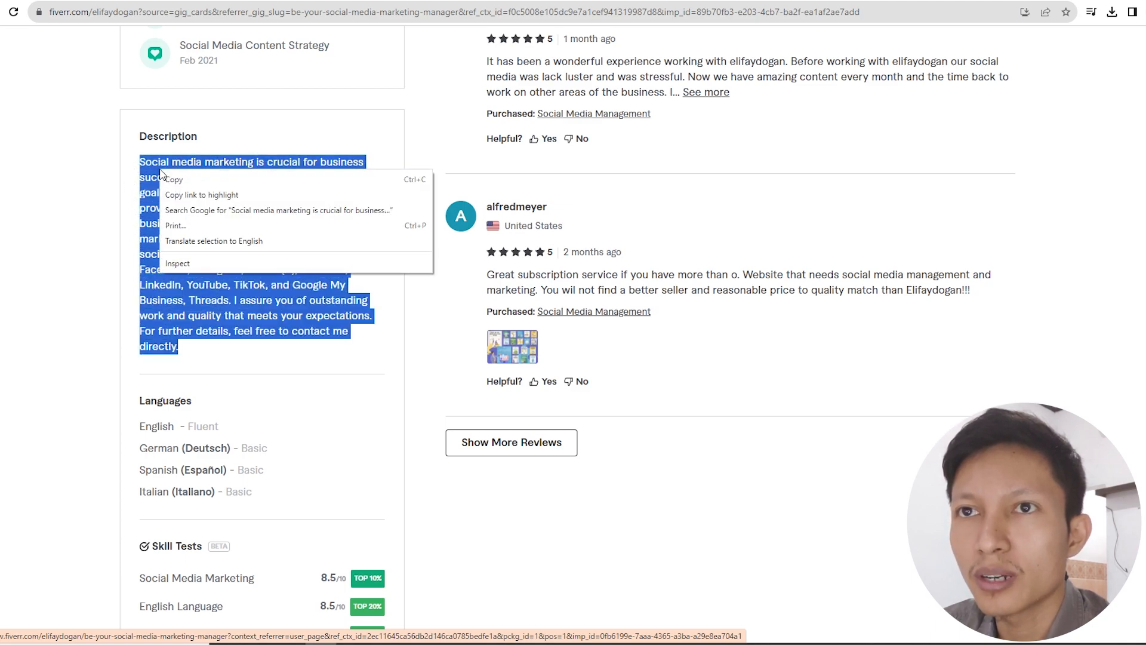
{"action": "left_click", "coordinate": [179, 179]}
{"action": "left_click", "coordinate": [205, 2]}
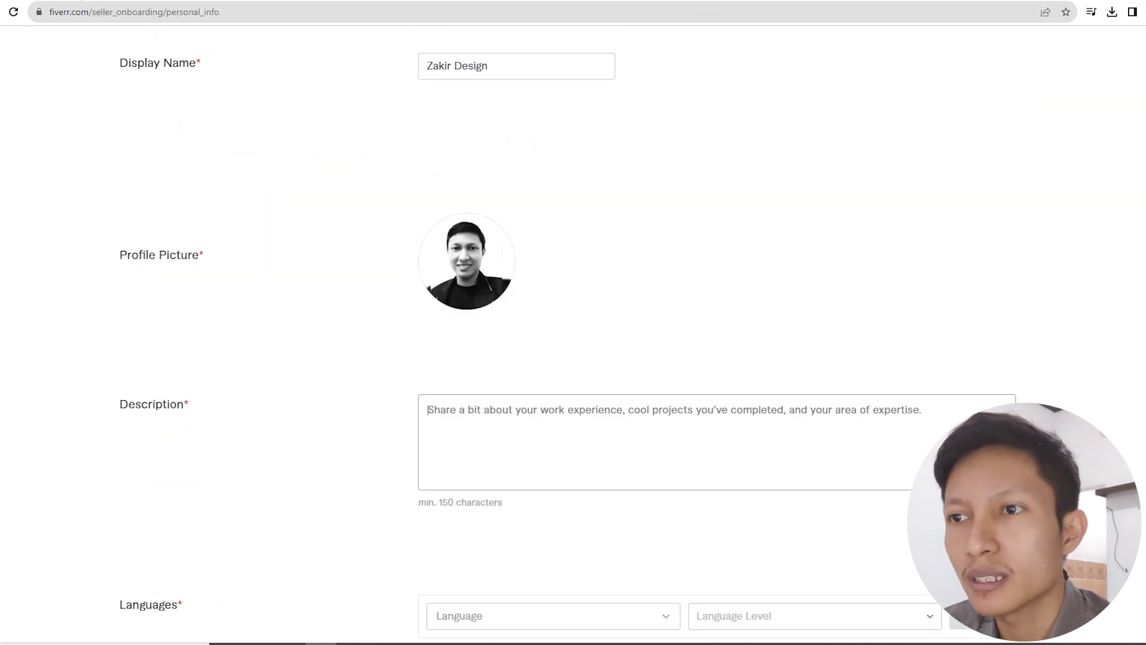
- Paste the copied text into the profile Description
{"action": "right_click", "coordinate": [485, 412]}
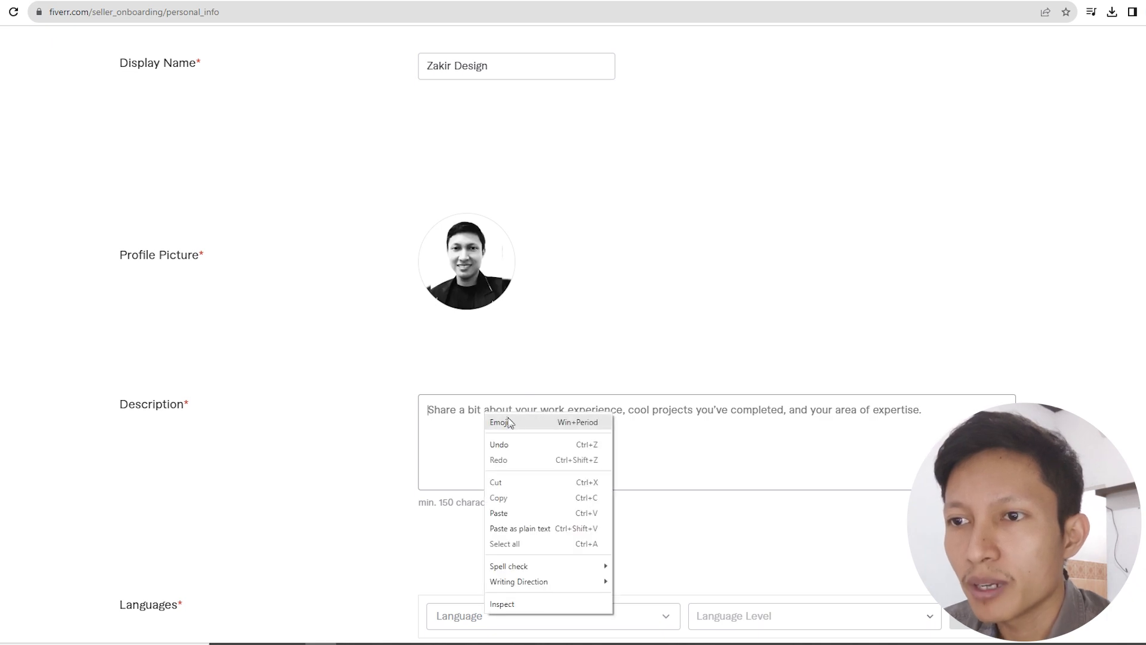
{"action": "left_click", "coordinate": [517, 511]}
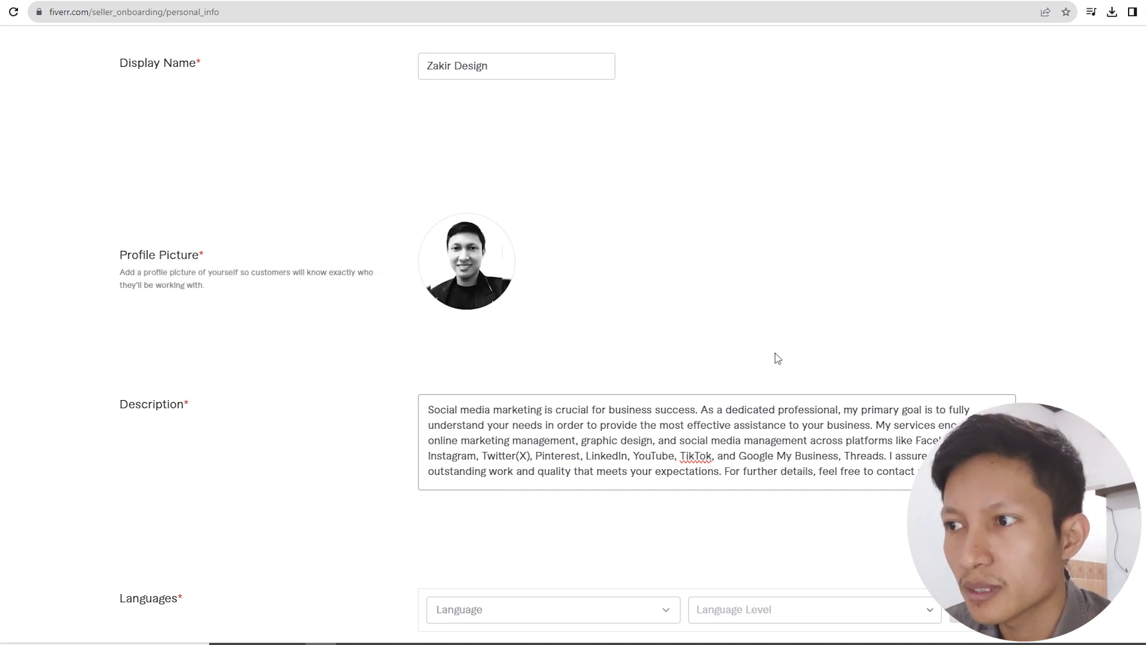
{"action": "scroll", "coordinate": [828, 412], "scroll_direction": "down", "scroll_amount": 2}
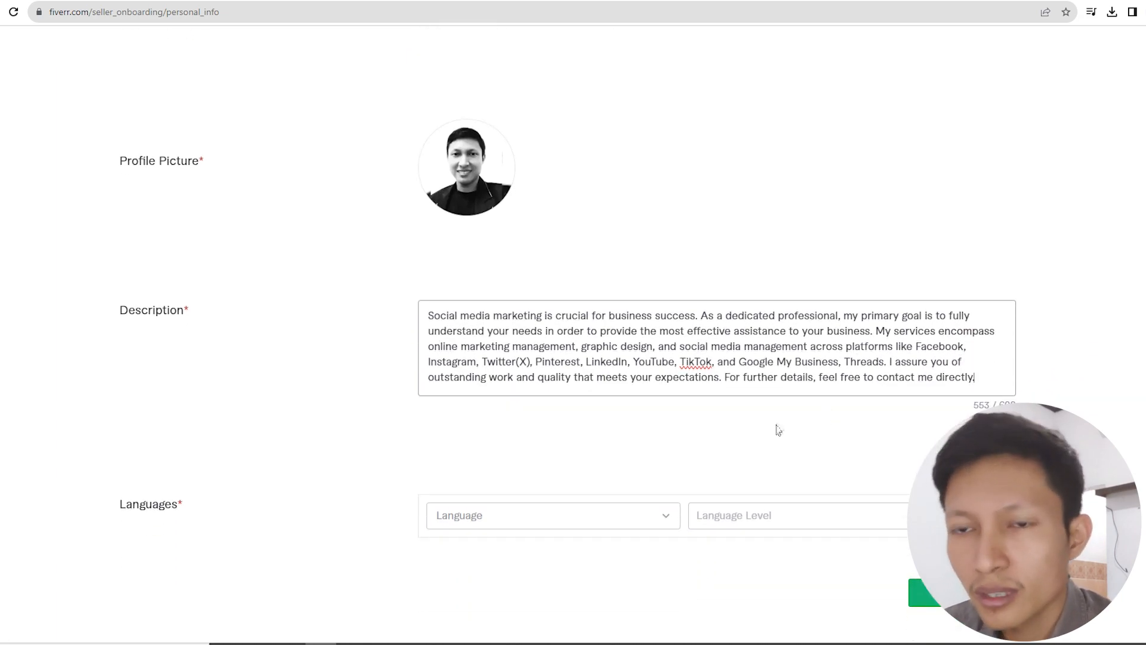
- Add English as a language at Basic proficiency
{"action": "left_click", "coordinate": [659, 521]}
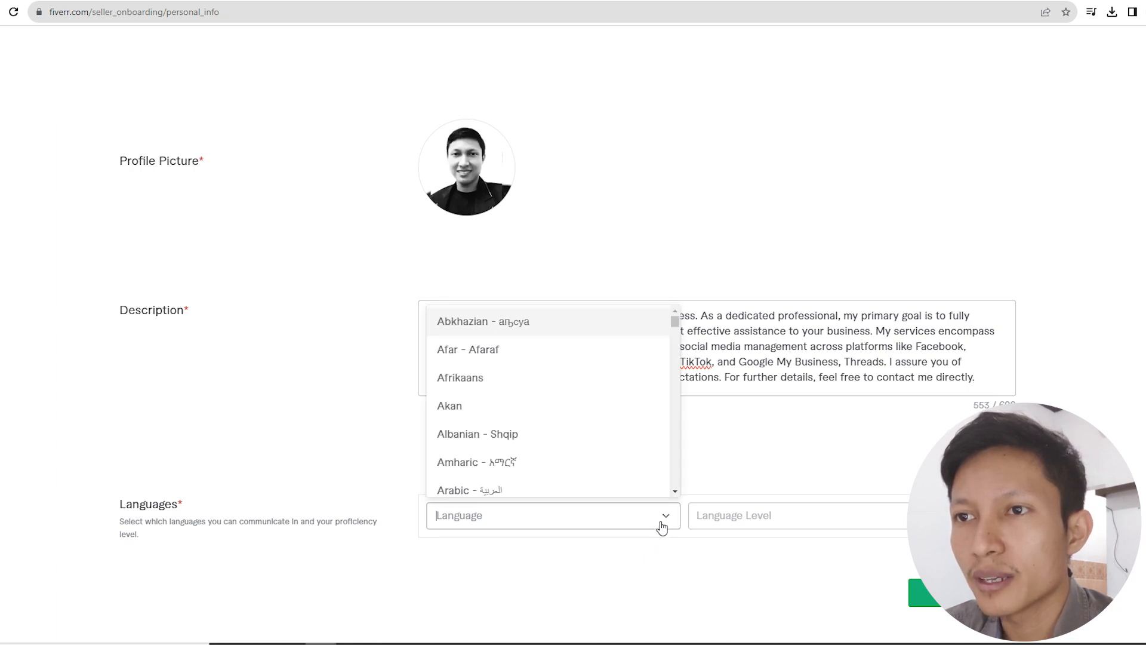
{"action": "scroll", "coordinate": [575, 442], "scroll_direction": "down", "scroll_amount": 3}
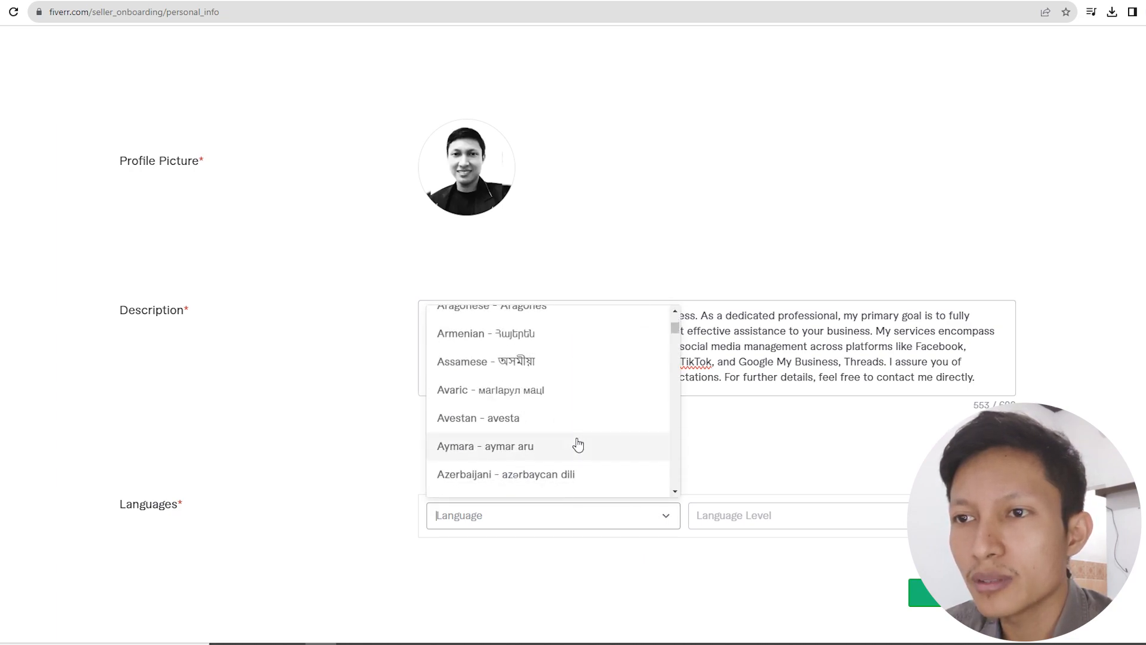
{"action": "scroll", "coordinate": [577, 444], "scroll_direction": "down", "scroll_amount": 5}
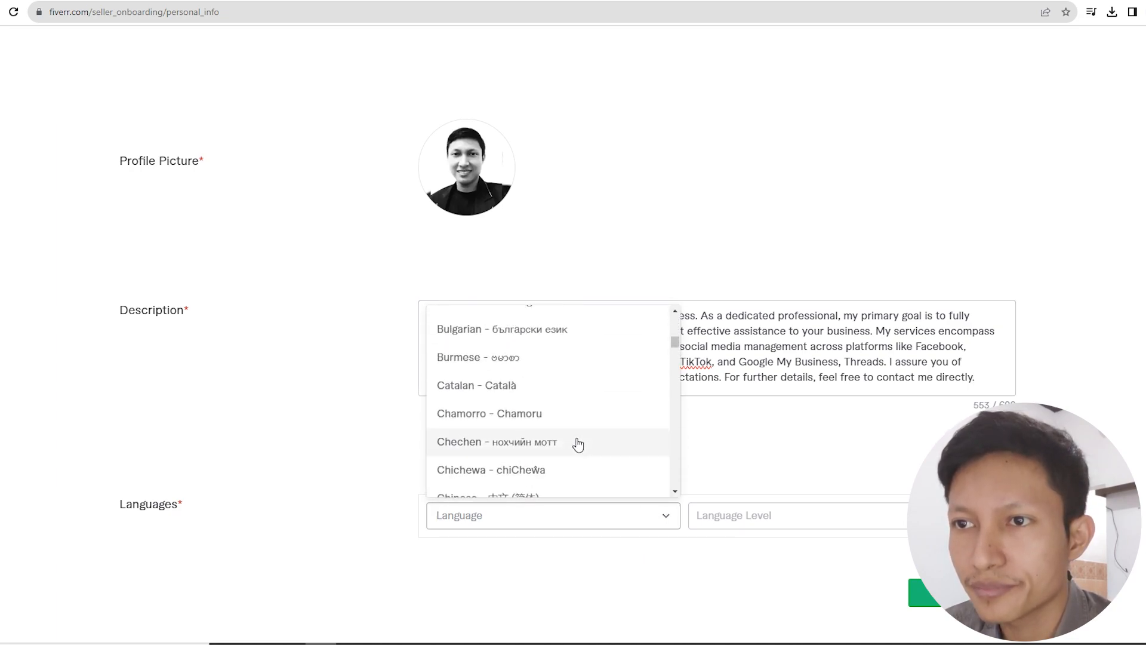
{"action": "scroll", "coordinate": [578, 444], "scroll_direction": "up", "scroll_amount": 2}
{"action": "scroll", "coordinate": [579, 446], "scroll_direction": "up", "scroll_amount": 1}
{"action": "type", "text": "English"}
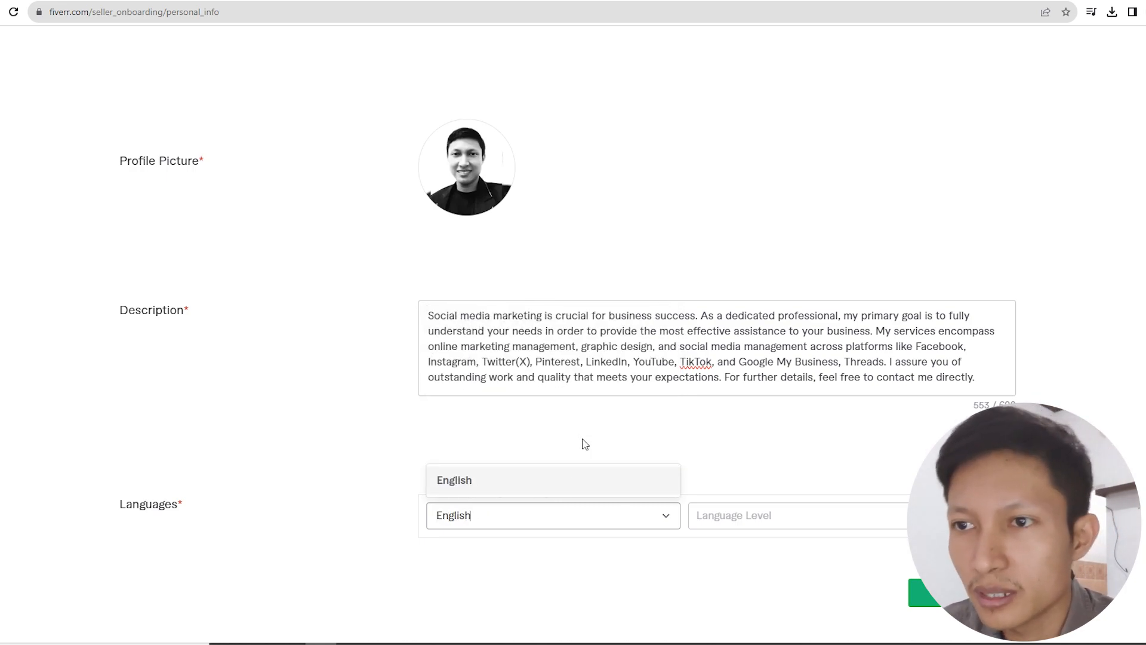
{"action": "left_click", "coordinate": [477, 488]}
{"action": "left_click", "coordinate": [850, 520]}
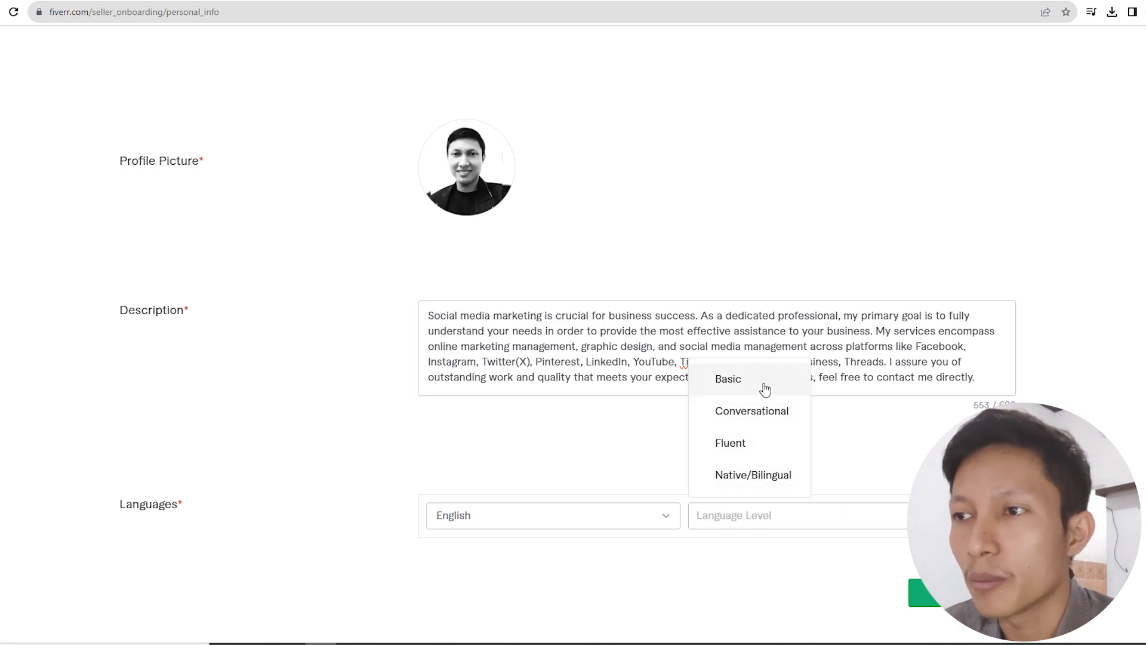
{"action": "left_click", "coordinate": [765, 388]}
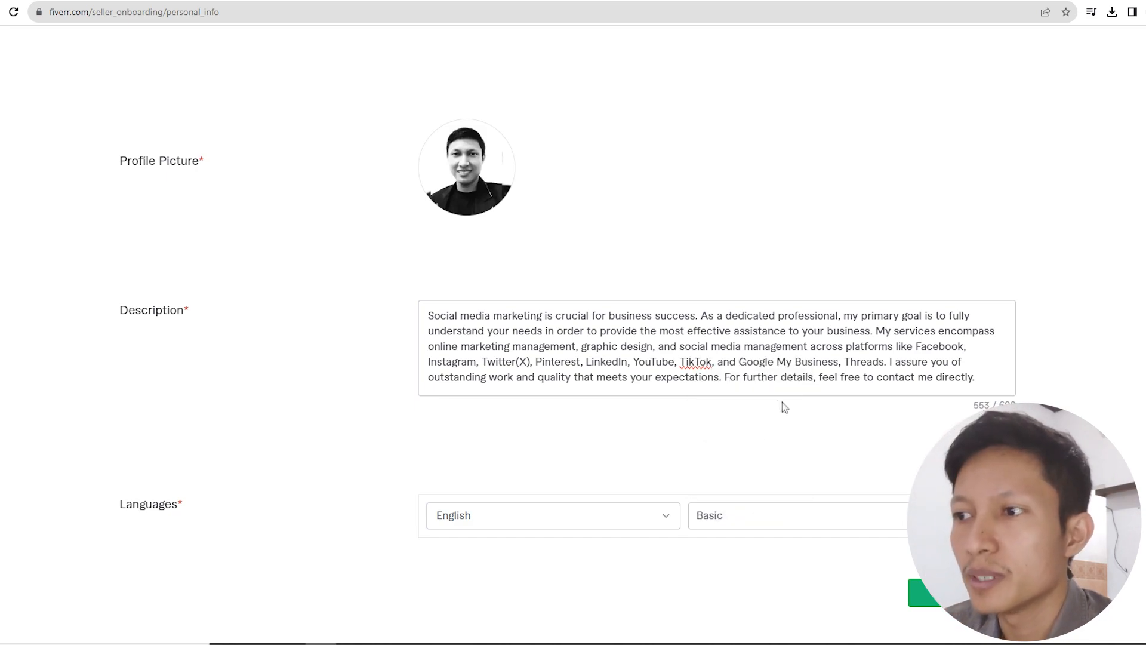
{"action": "left_click", "coordinate": [955, 515]}
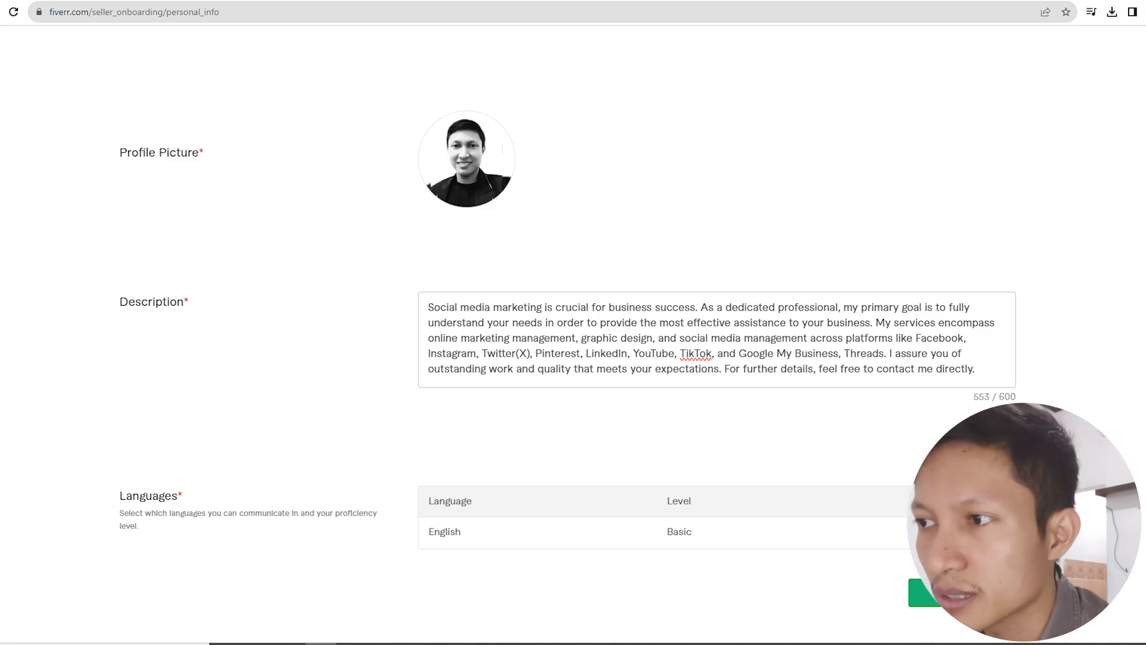
- Add Indonesian - Bahasa Indonesia at Fluent proficiency
{"action": "left_click", "coordinate": [988, 501]}
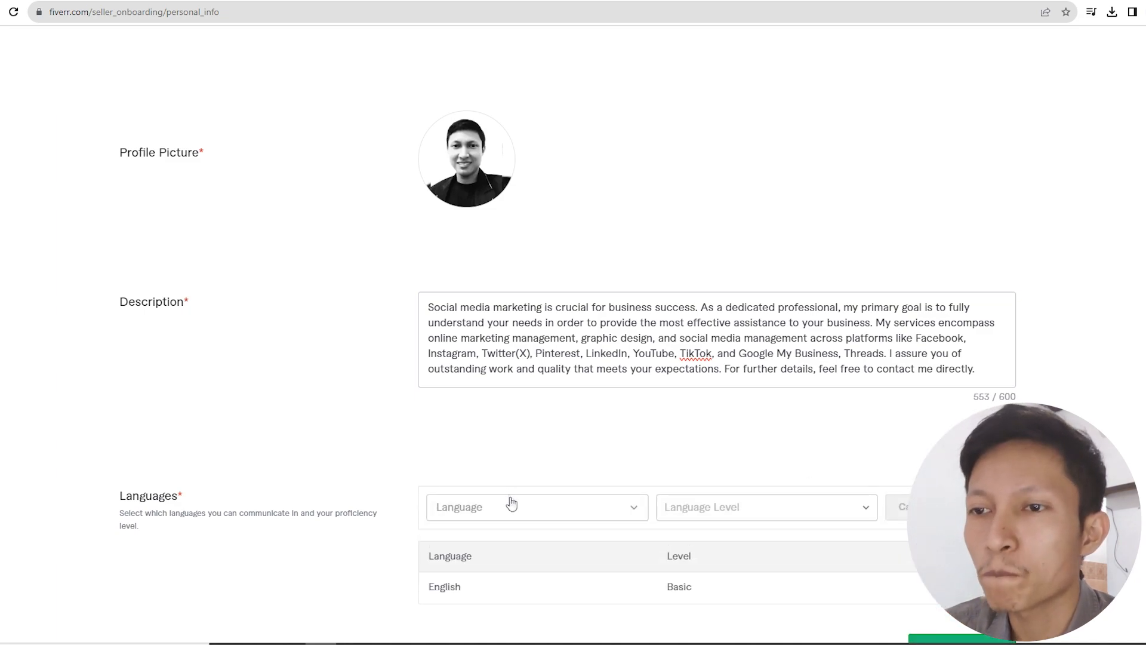
{"action": "left_click", "coordinate": [515, 511]}
{"action": "type", "text": "Indo"}
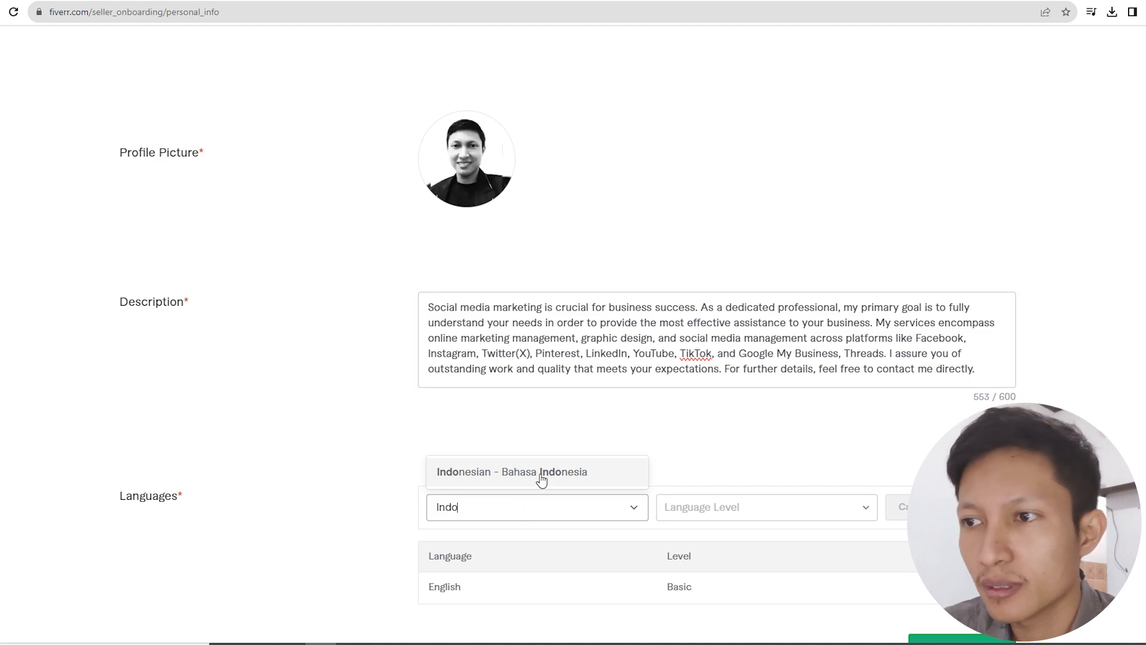
{"action": "left_click", "coordinate": [538, 476]}
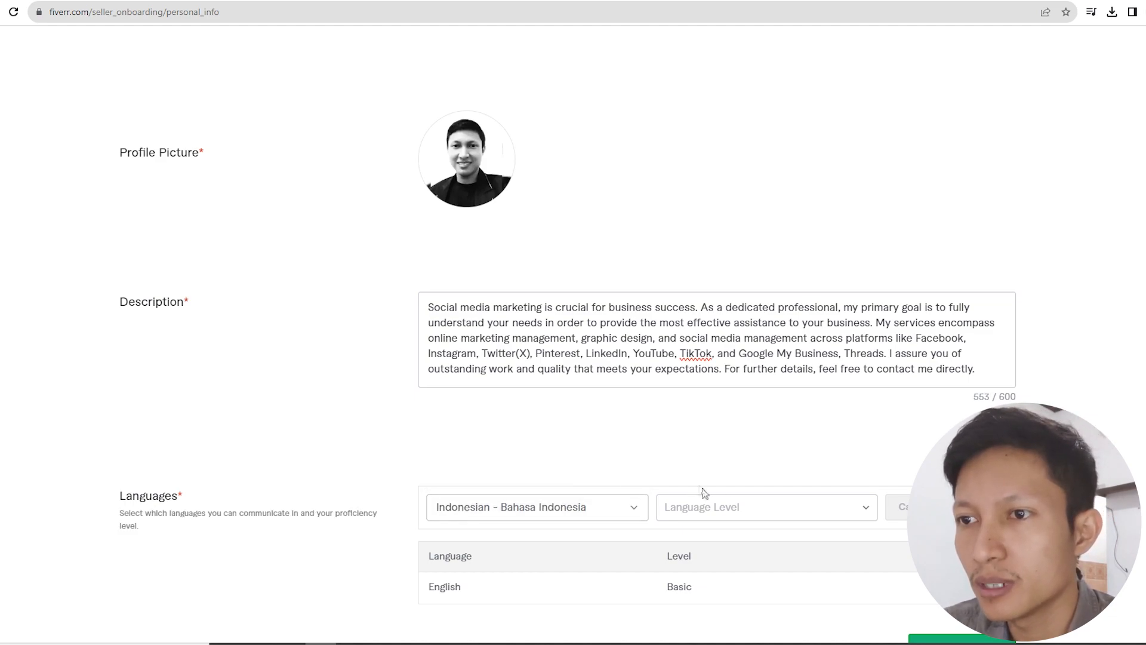
{"action": "left_click", "coordinate": [799, 517]}
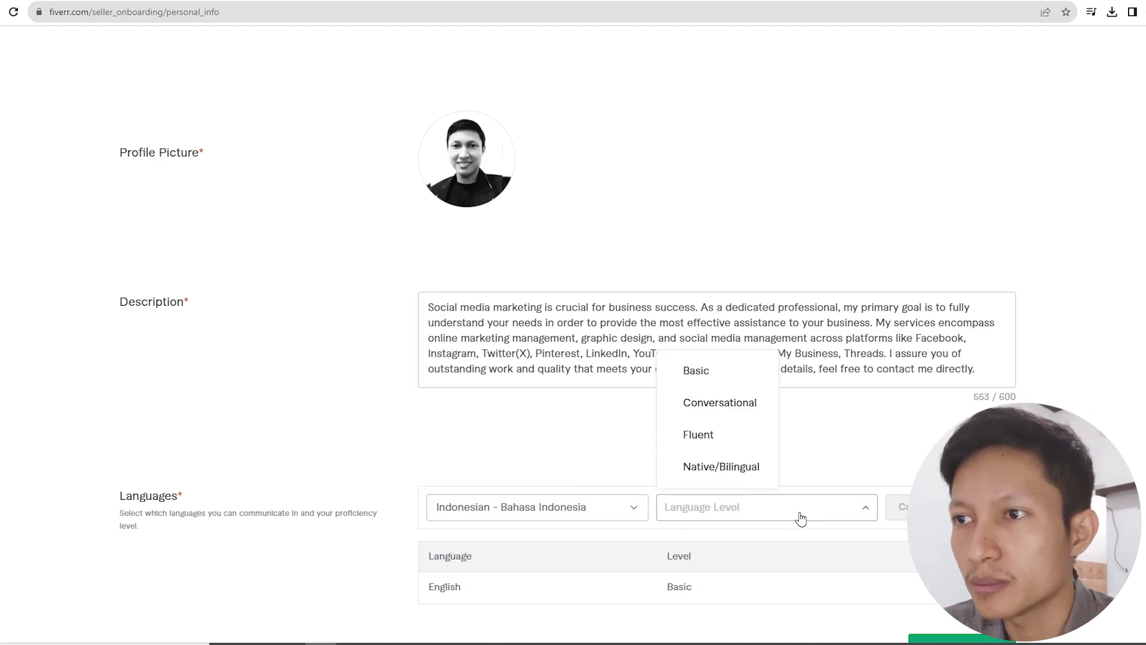
{"action": "left_click", "coordinate": [724, 440]}
{"action": "left_click", "coordinate": [956, 507]}
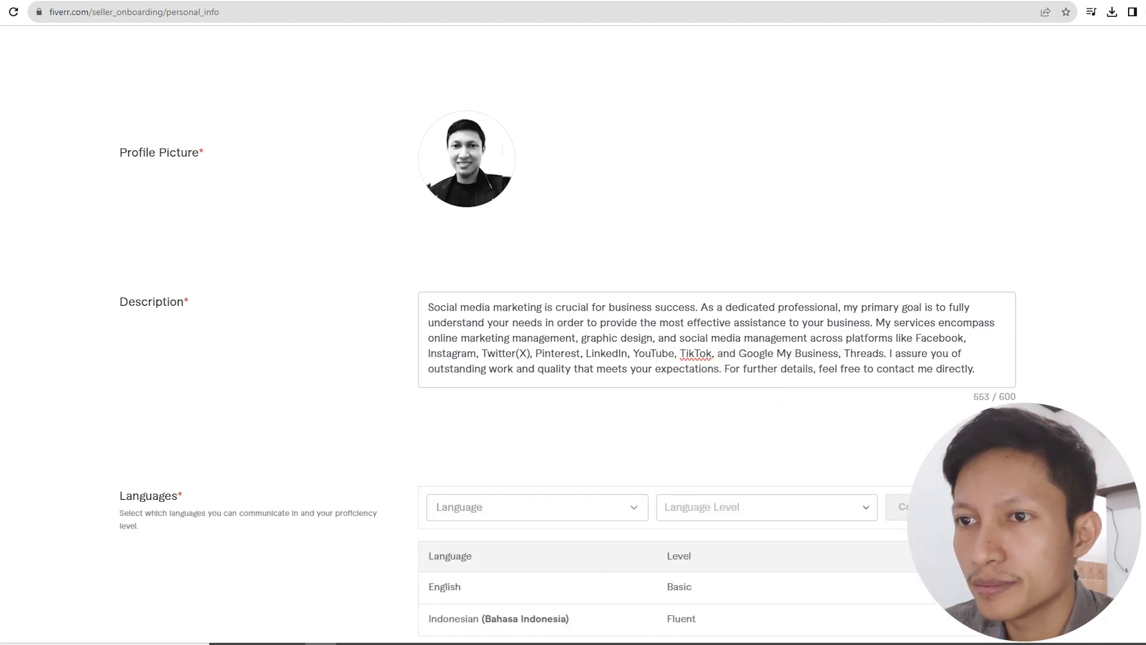
- Add Javanese at Conversational proficiency and continue to Professional Info
{"action": "left_click", "coordinate": [517, 516]}
{"action": "type", "text": "Ja"}
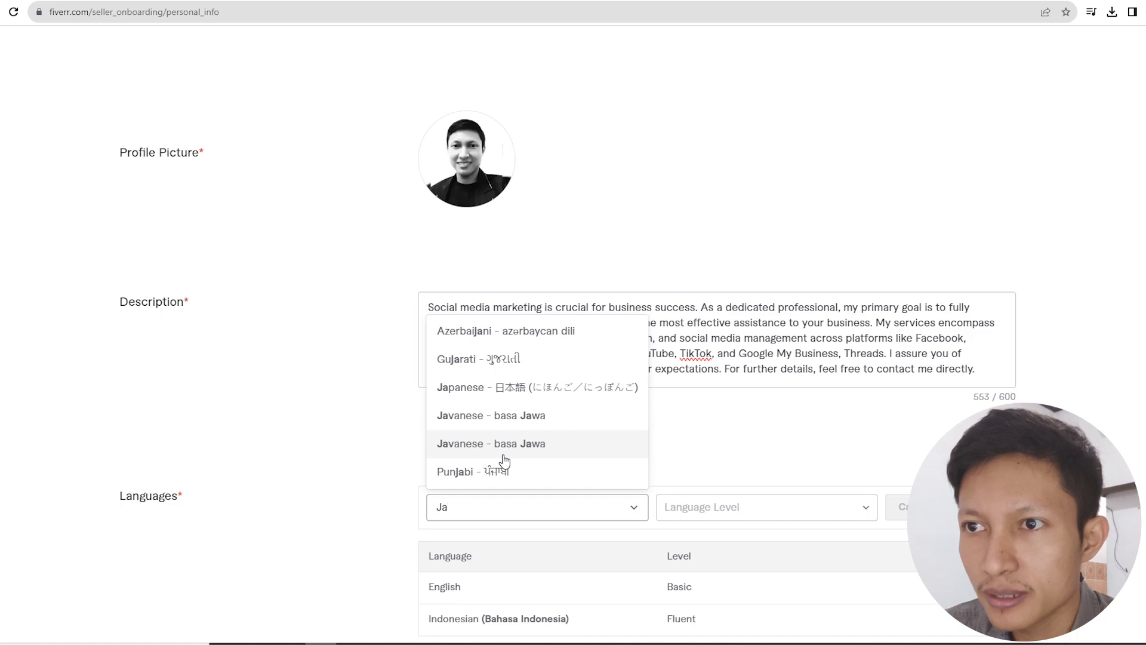
{"action": "left_click", "coordinate": [530, 421]}
{"action": "left_click", "coordinate": [739, 505]}
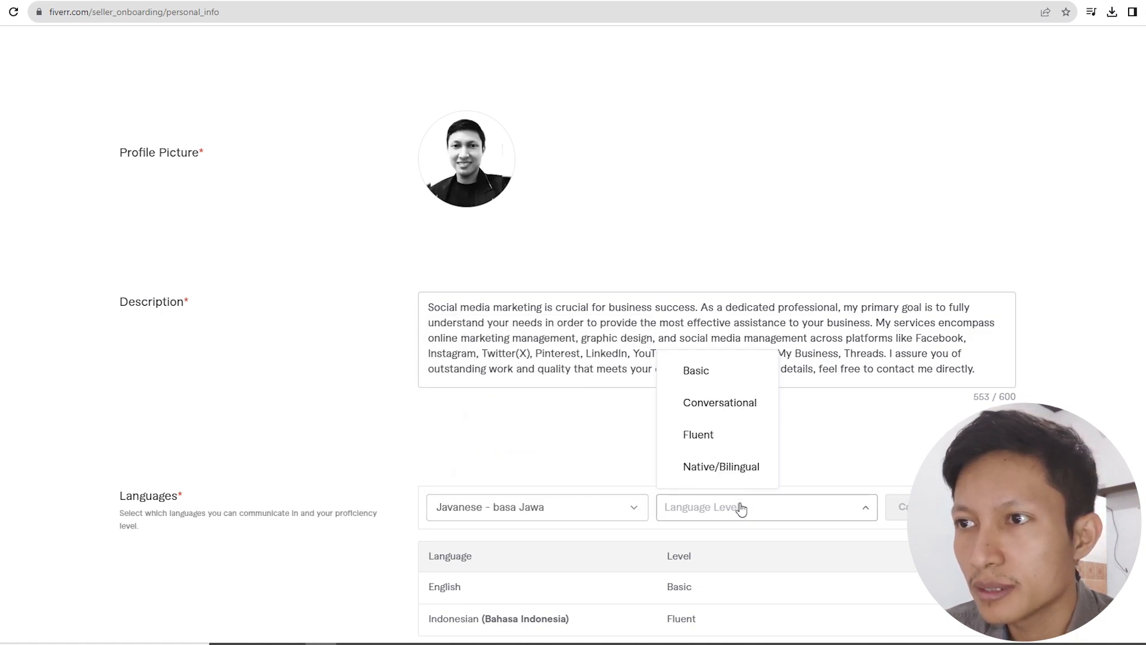
{"action": "left_click", "coordinate": [707, 406]}
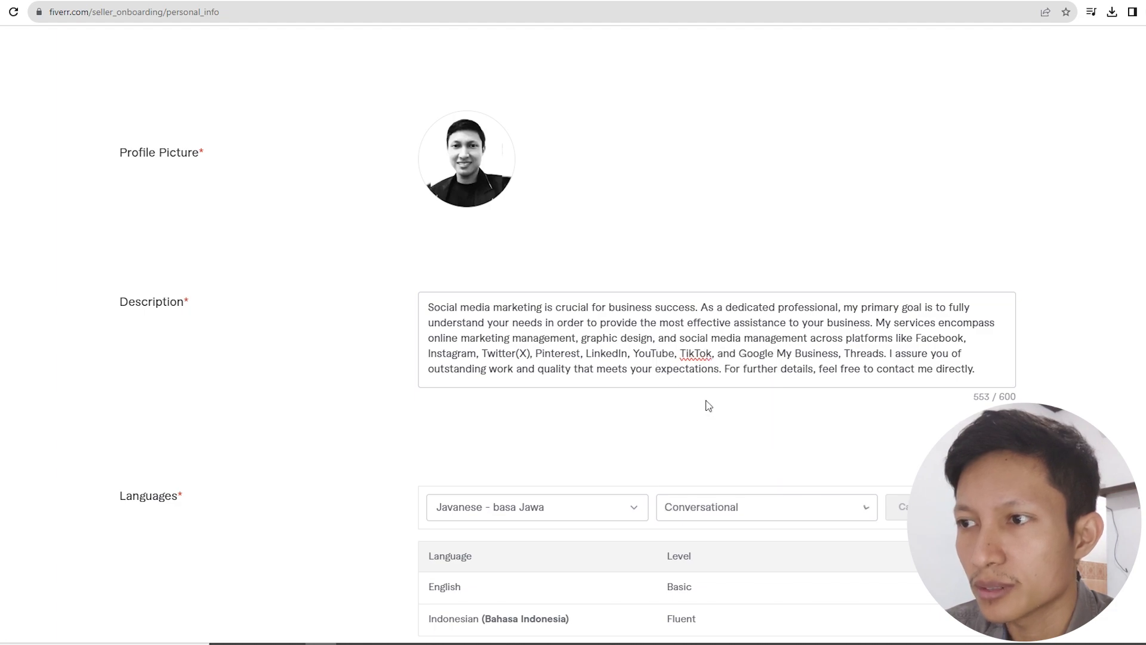
{"action": "left_click", "coordinate": [978, 507]}
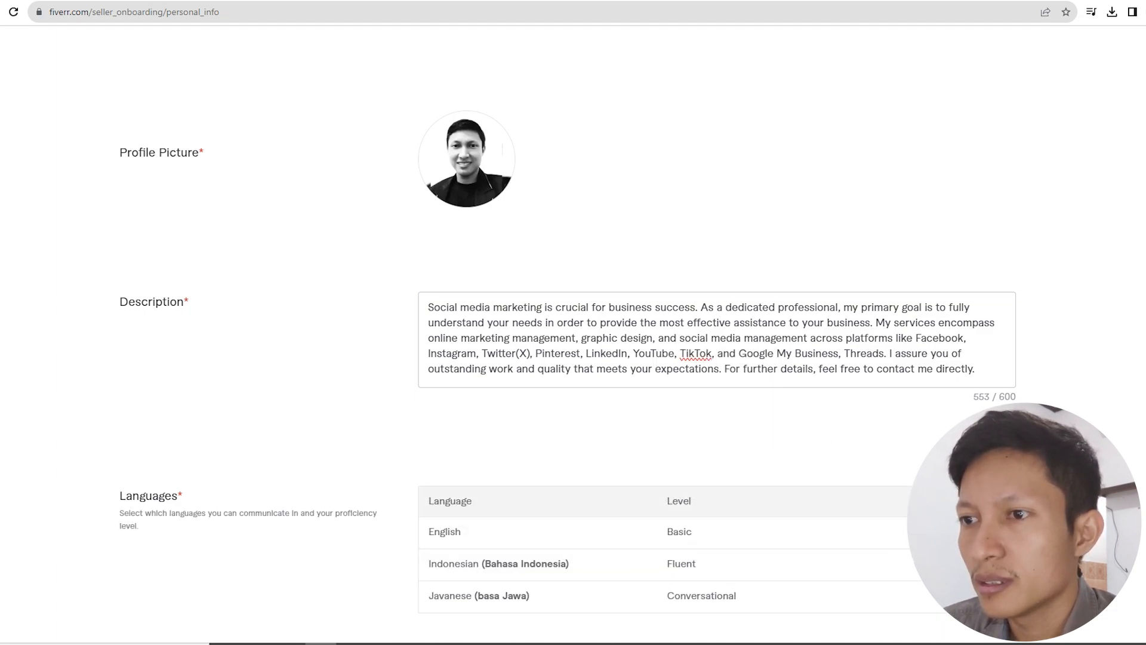
{"action": "scroll", "coordinate": [890, 506], "scroll_direction": "down", "scroll_amount": 1}
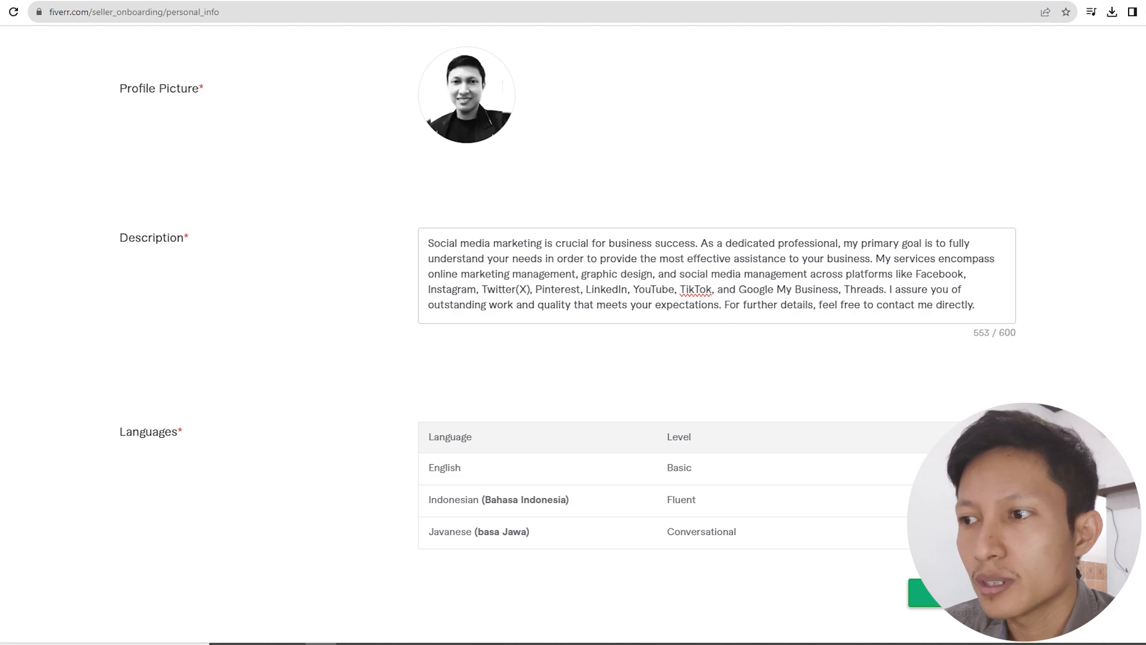
{"action": "left_click", "coordinate": [962, 592]}
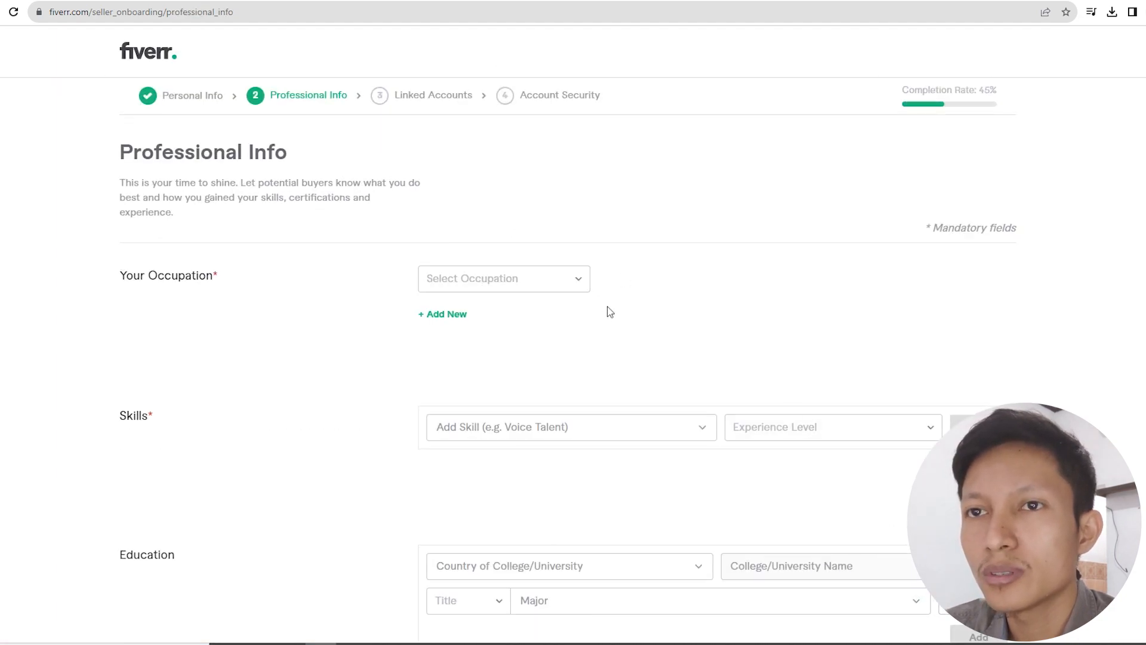
- Open the occupation dropdown and browse the marketplace category menus for reference
{"action": "left_click", "coordinate": [584, 290]}
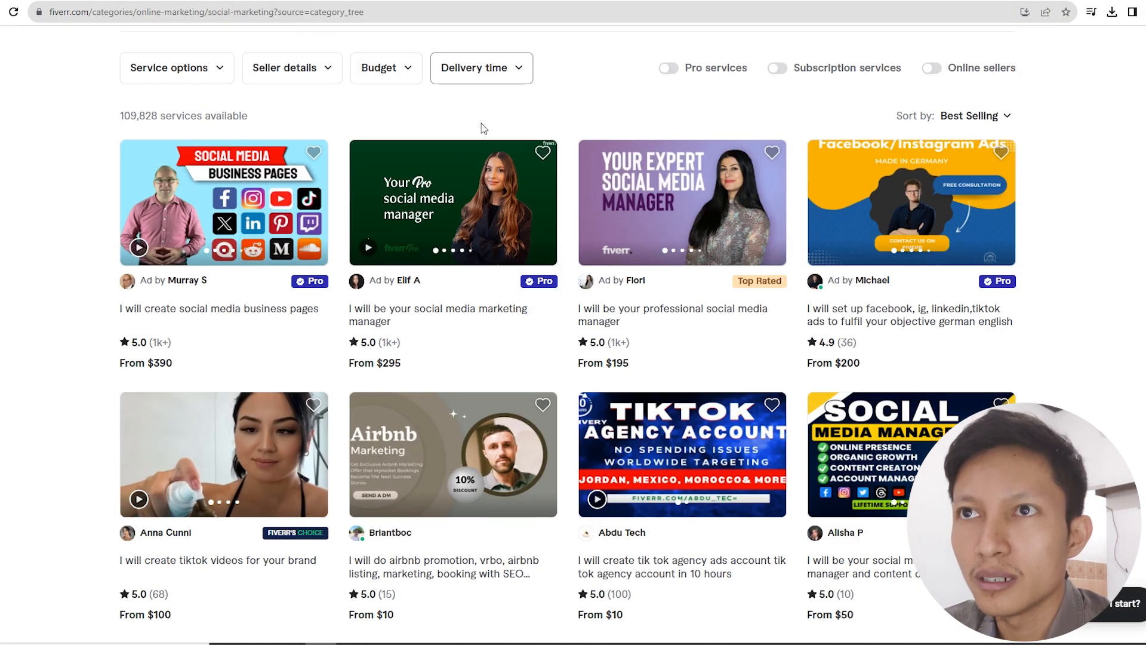
{"action": "scroll", "coordinate": [481, 113], "scroll_direction": "up", "scroll_amount": 5}
{"action": "mouse_move", "coordinate": [383, 102]}
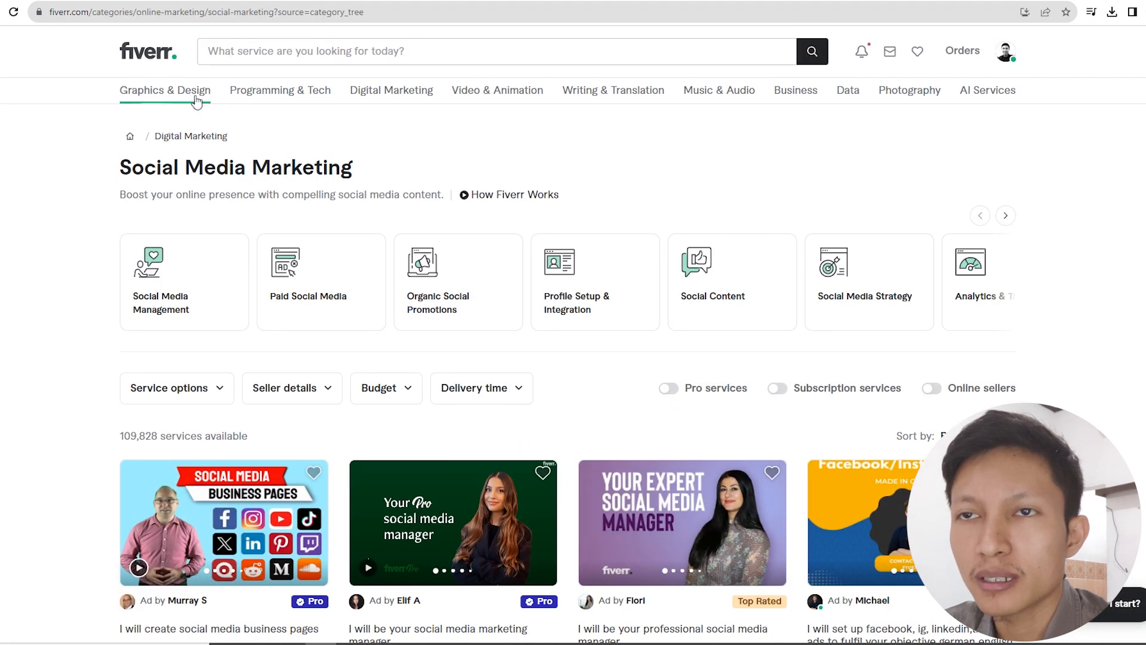
{"action": "mouse_move", "coordinate": [185, 97]}
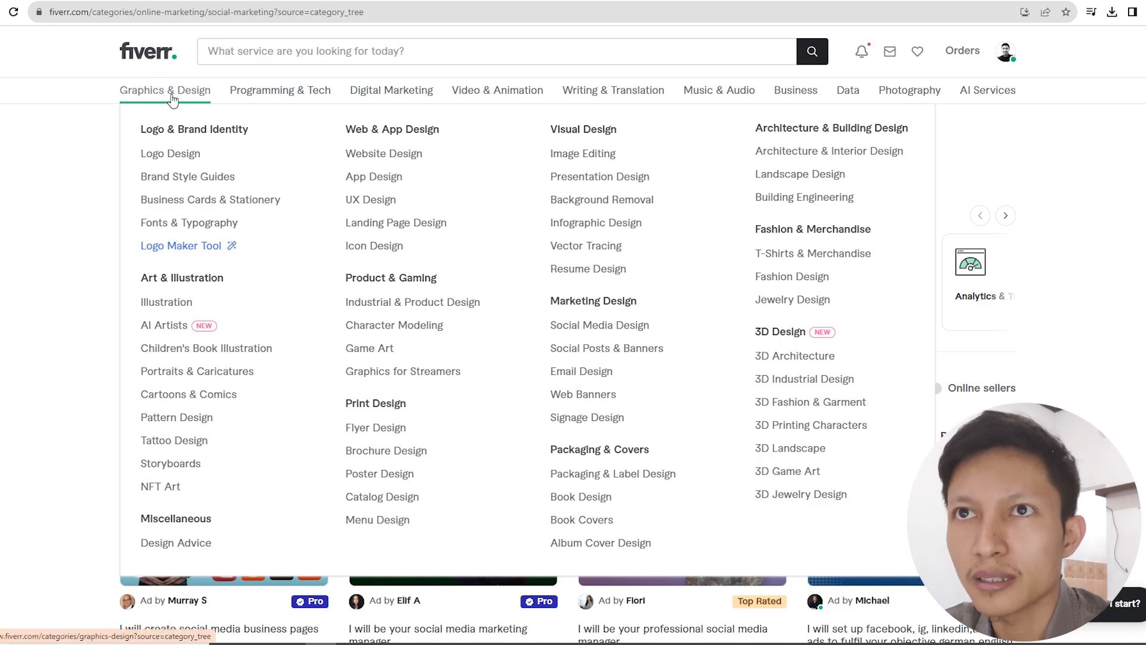
{"action": "mouse_move", "coordinate": [385, 99]}
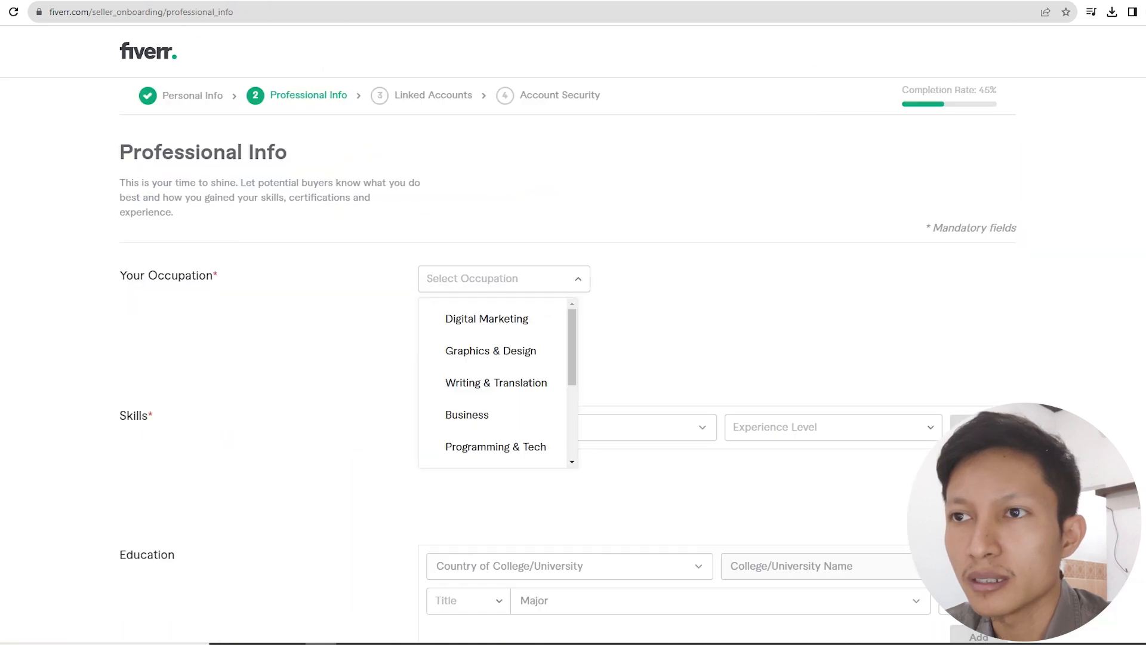
- Choose Digital Marketing as occupation, with Social Media Advertising and Social Media Marketing ticked
{"action": "left_click", "coordinate": [506, 319]}
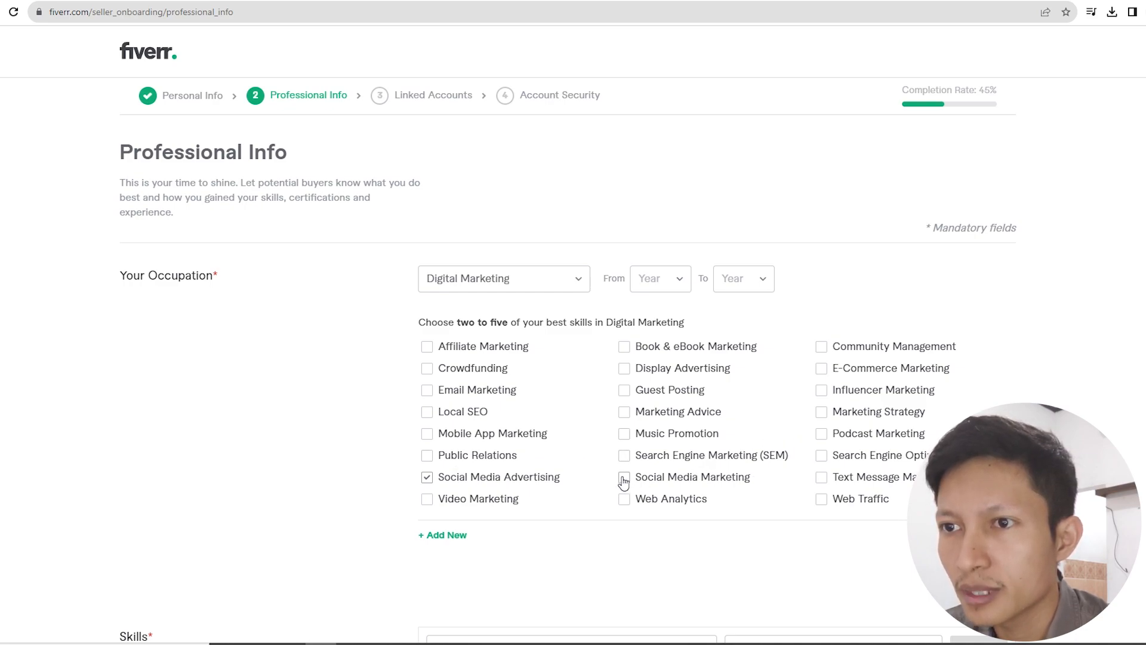
{"action": "scroll", "coordinate": [1029, 375], "scroll_direction": "down", "scroll_amount": 3}
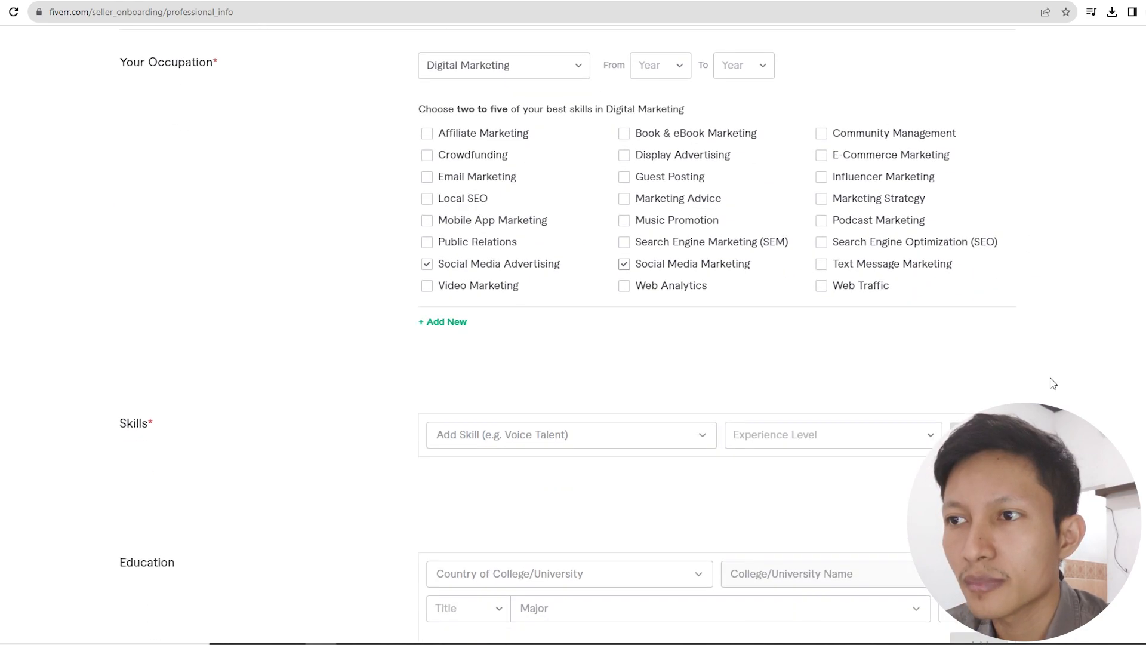
{"action": "scroll", "coordinate": [1008, 343], "scroll_direction": "down", "scroll_amount": 3}
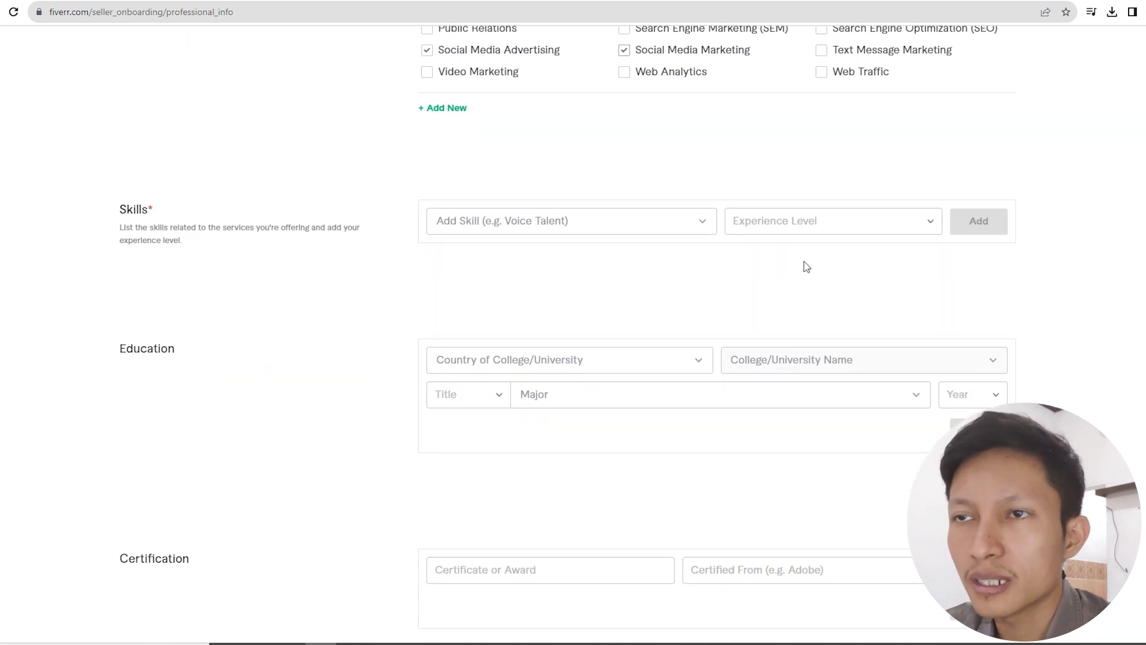
{"action": "left_click", "coordinate": [703, 225]}
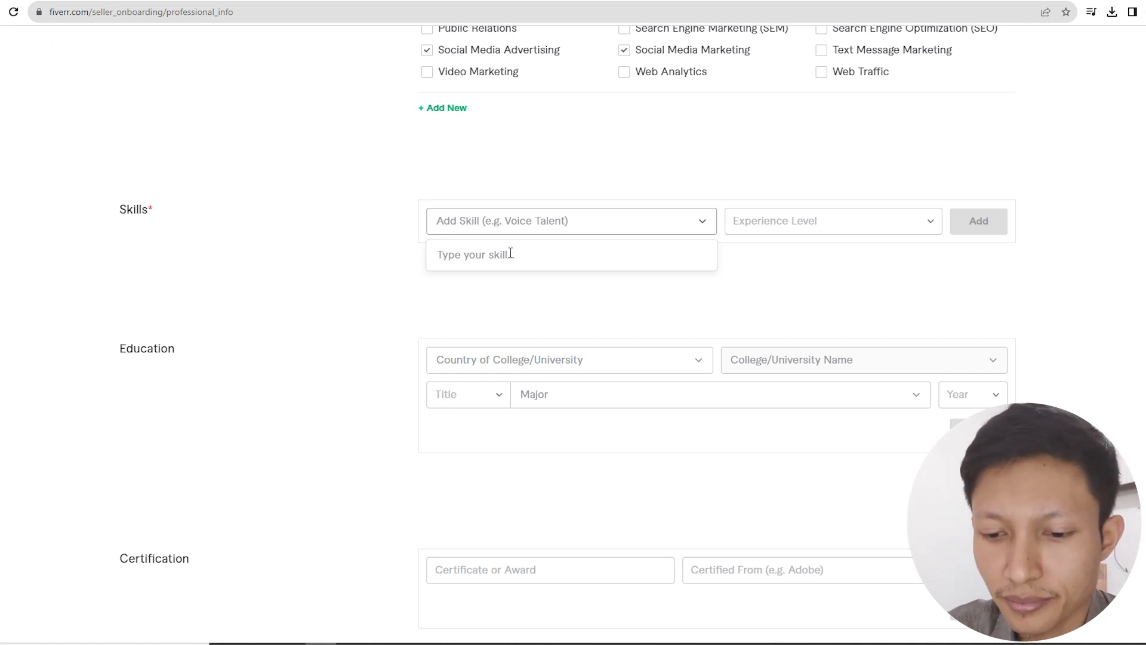
- Add the skill Social media management at Expert level
{"action": "type", "text": "Social"}
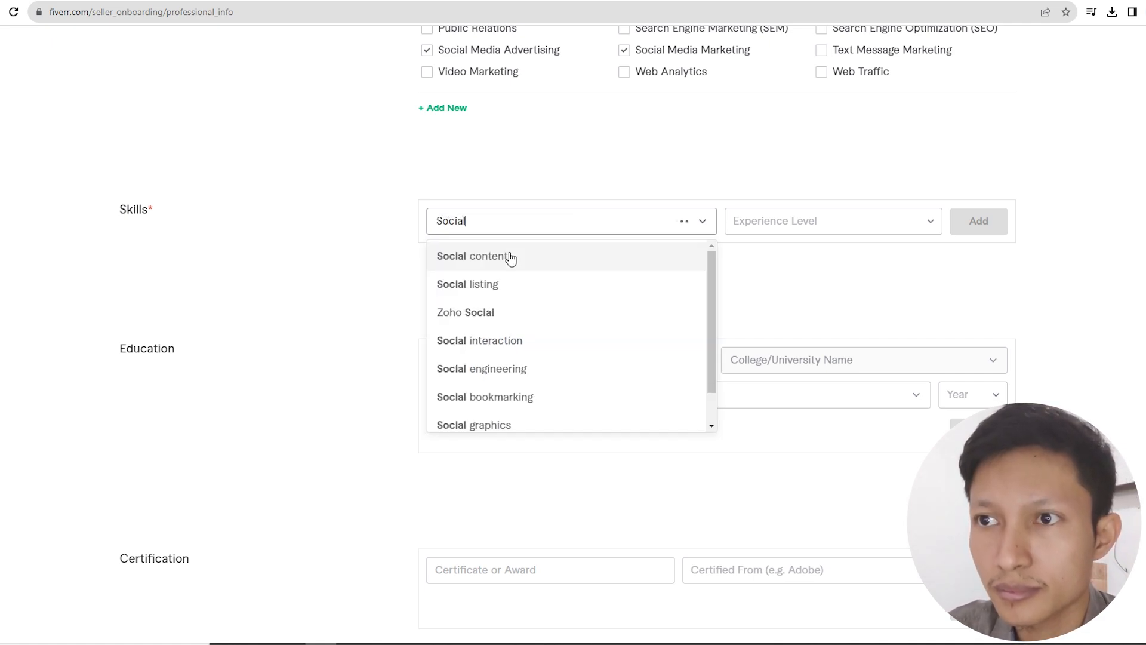
{"action": "type", "text": " Media"}
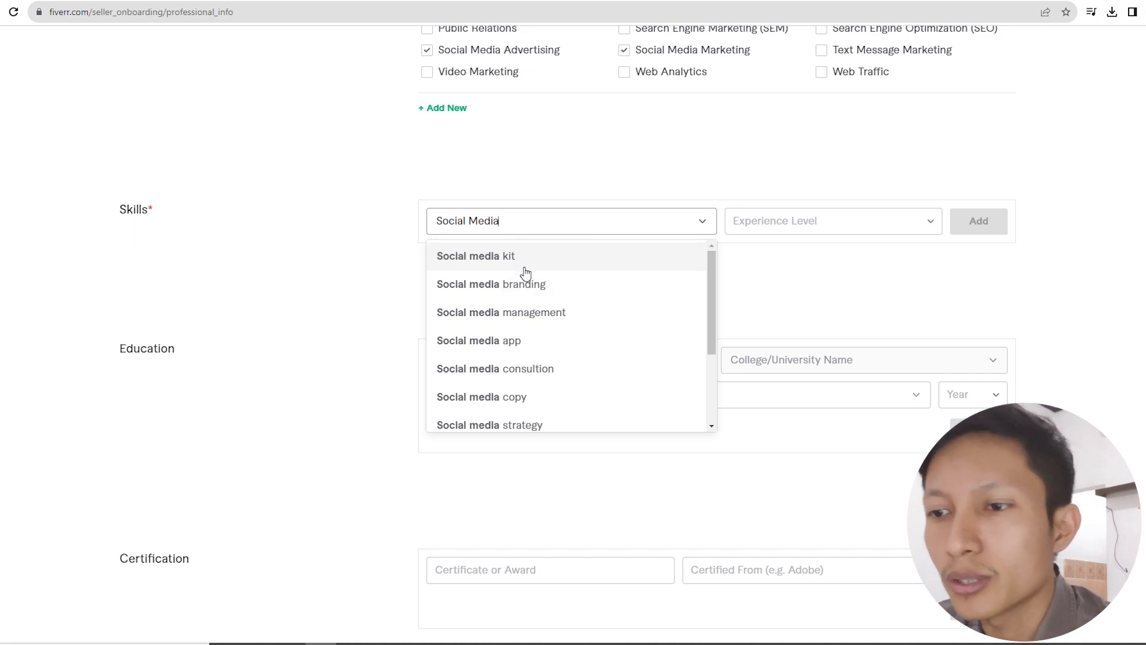
{"action": "left_click", "coordinate": [543, 326]}
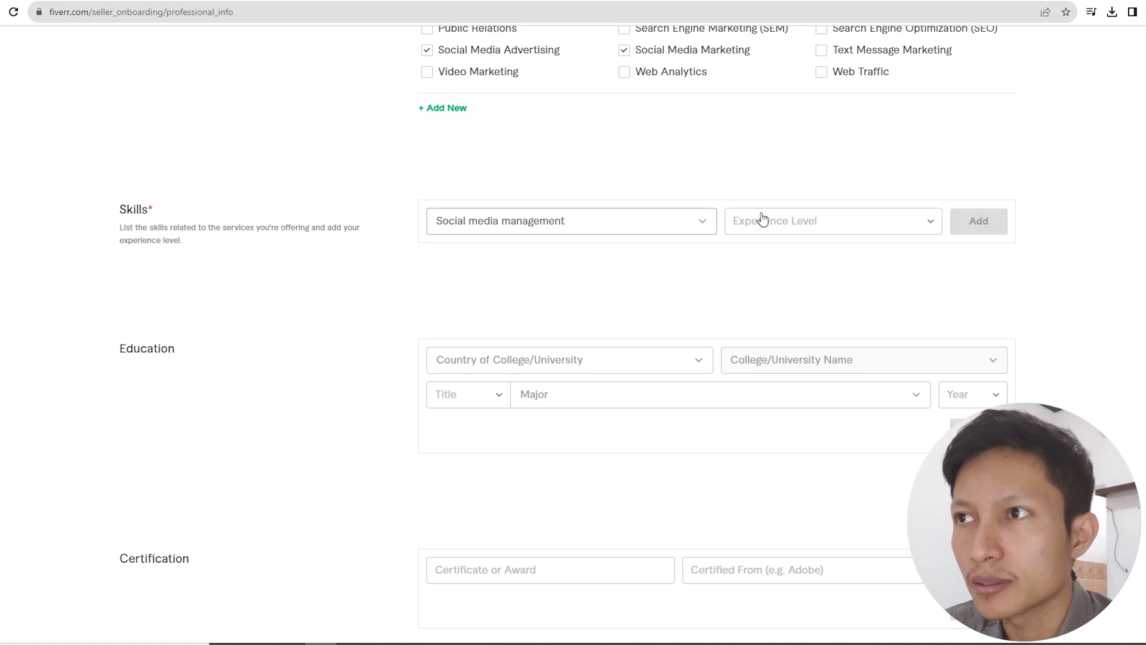
{"action": "left_click", "coordinate": [895, 221]}
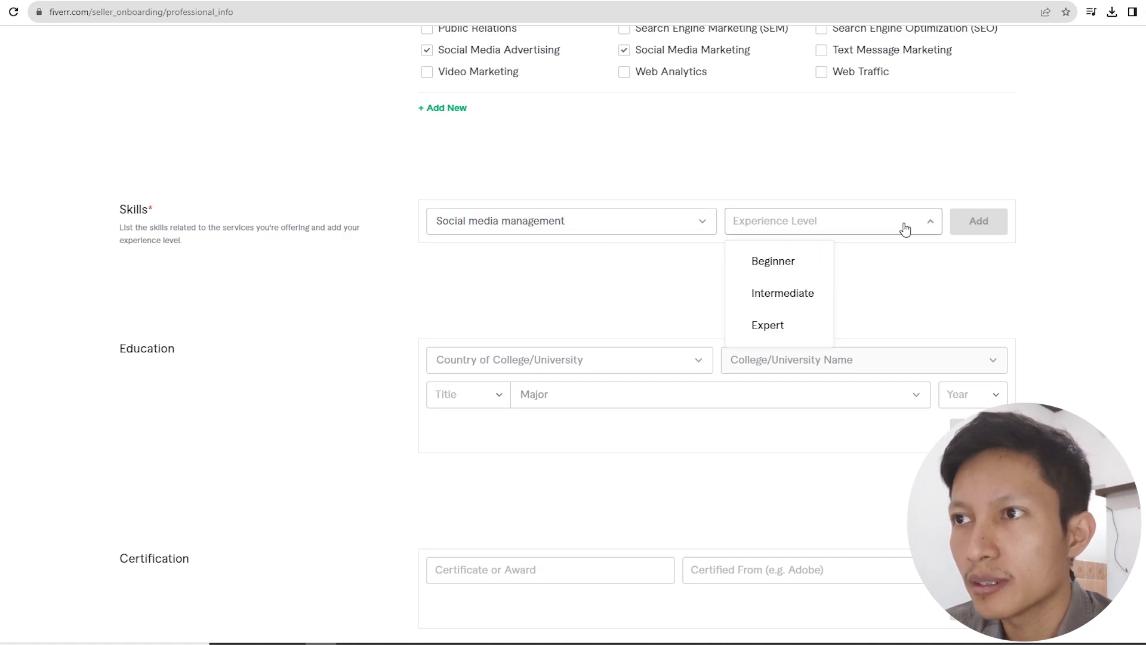
{"action": "left_click", "coordinate": [770, 325]}
{"action": "left_click", "coordinate": [976, 222]}
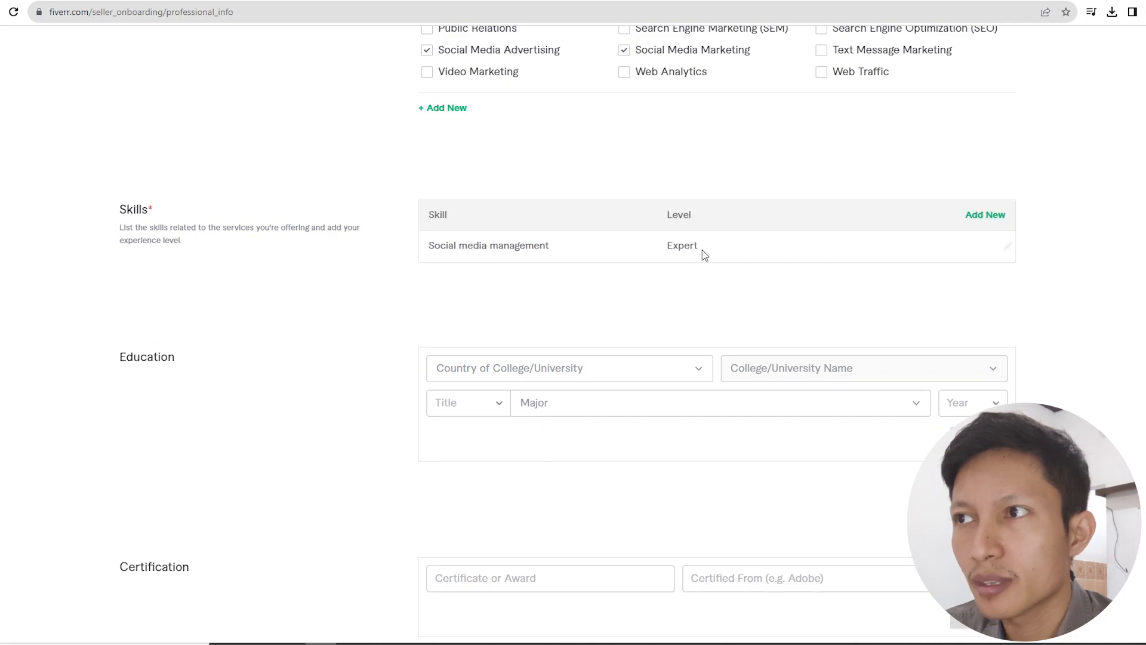
- Add the skill Social media strategy at Intermediate level
{"action": "left_click", "coordinate": [986, 216]}
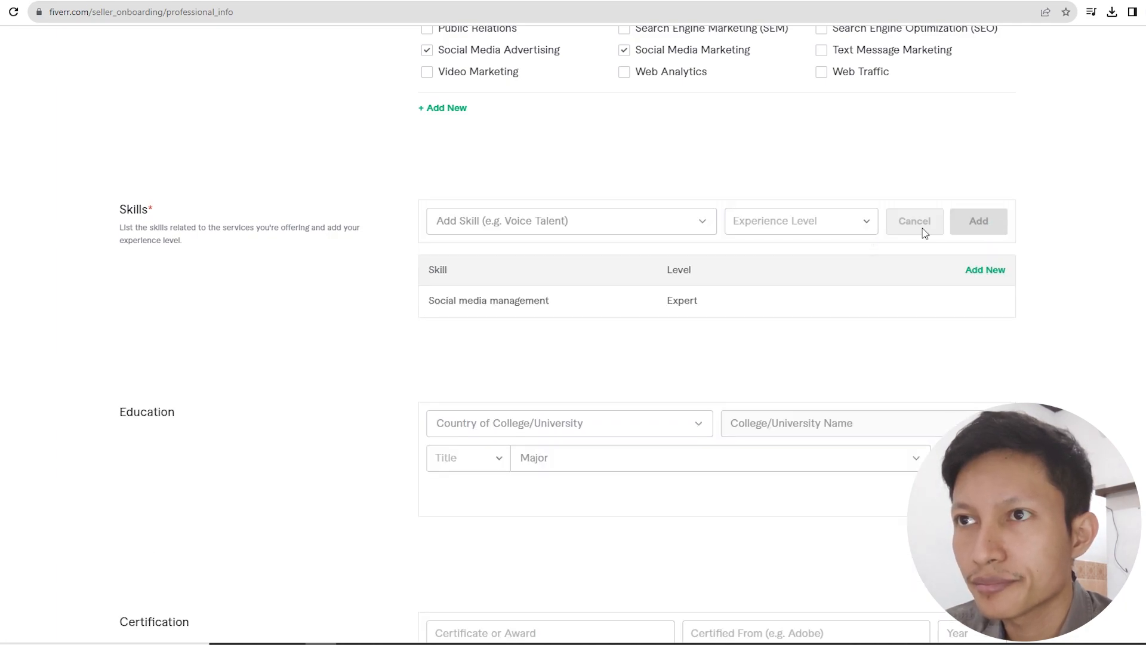
{"action": "left_click", "coordinate": [579, 224]}
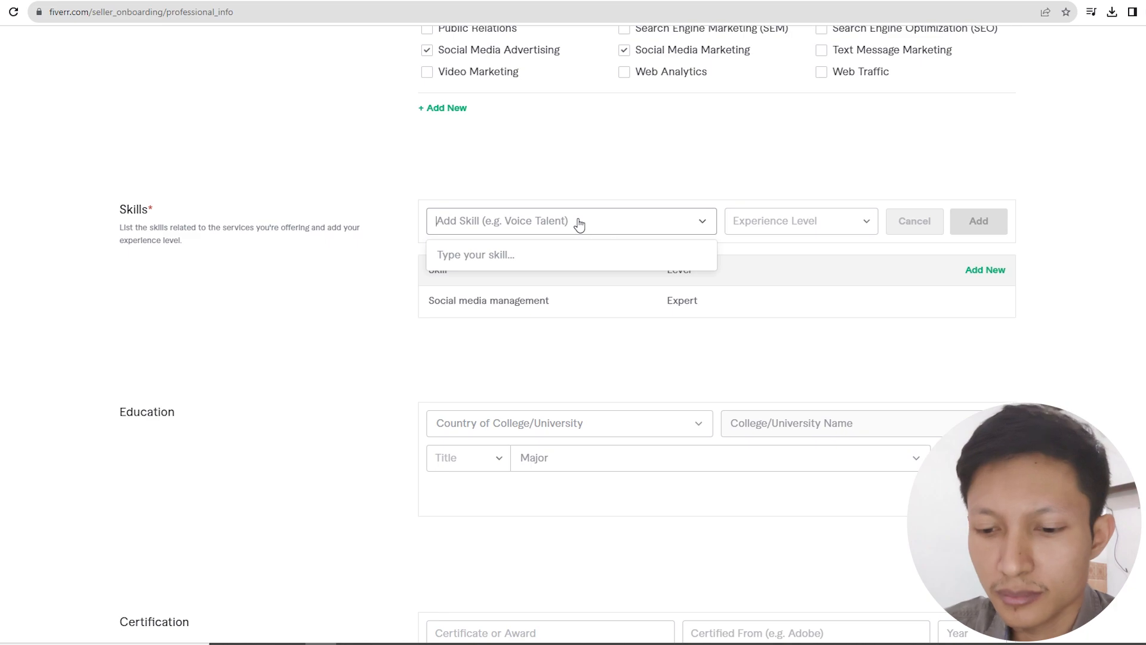
{"action": "type", "text": "Social"}
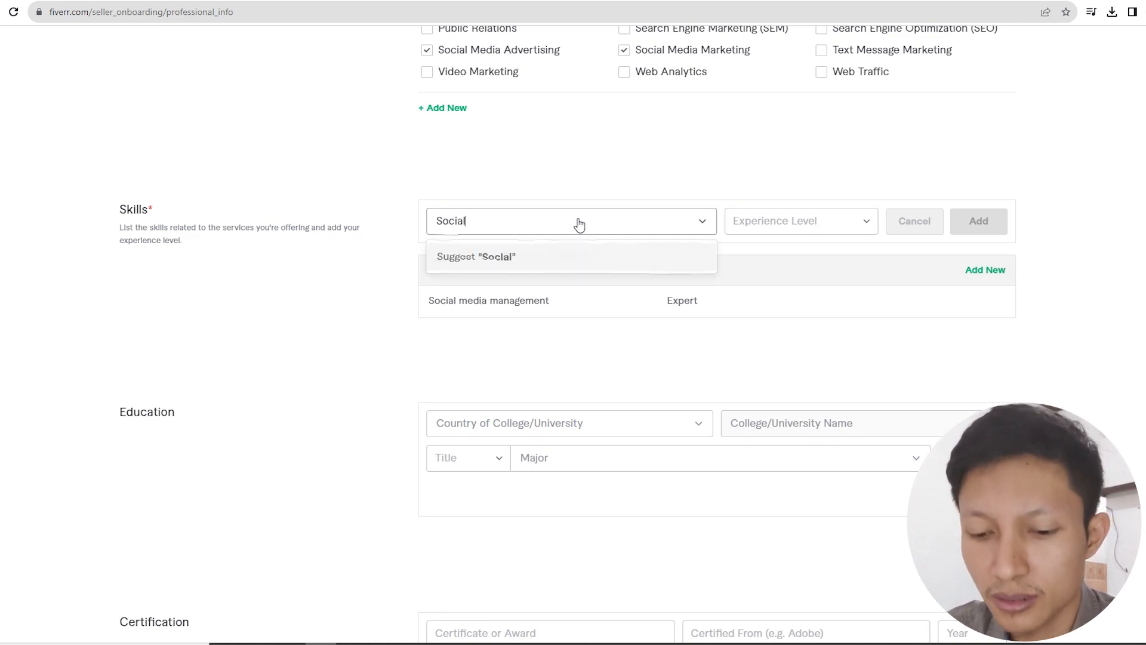
{"action": "type", "text": " Media"}
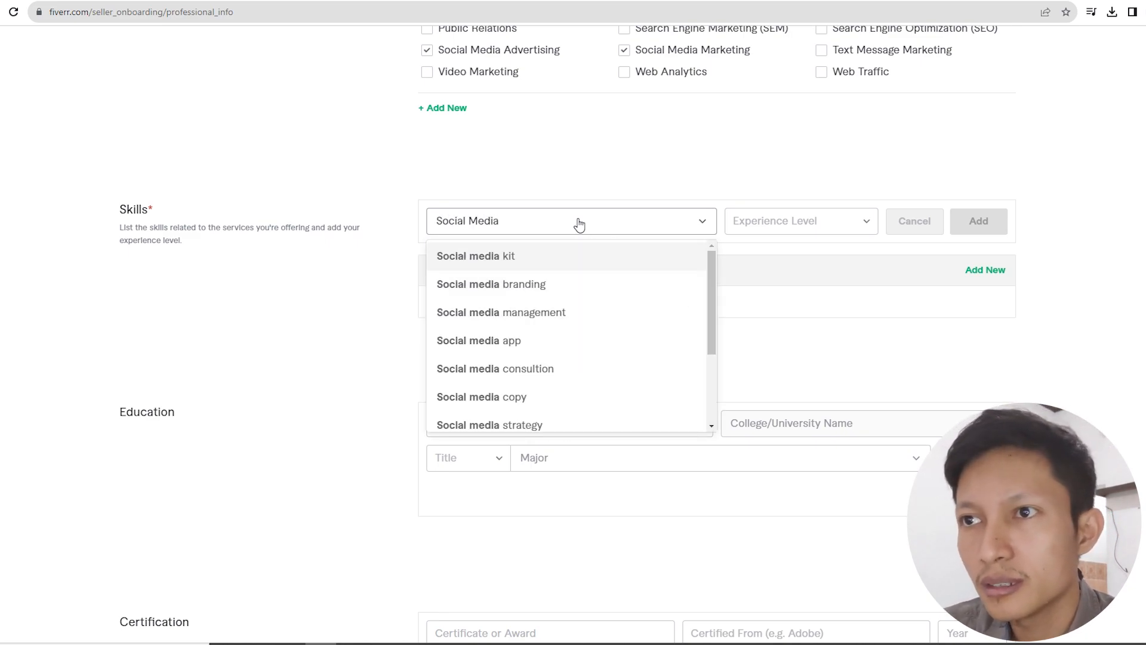
{"action": "scroll", "coordinate": [597, 365], "scroll_direction": "down", "scroll_amount": 2}
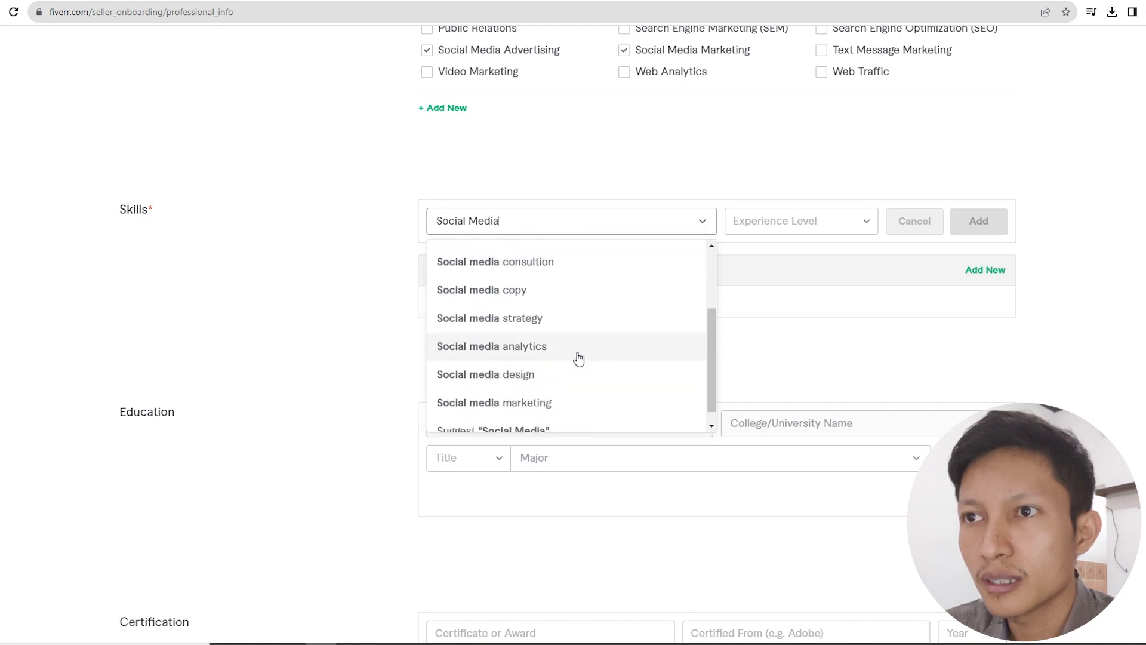
{"action": "left_click", "coordinate": [548, 319]}
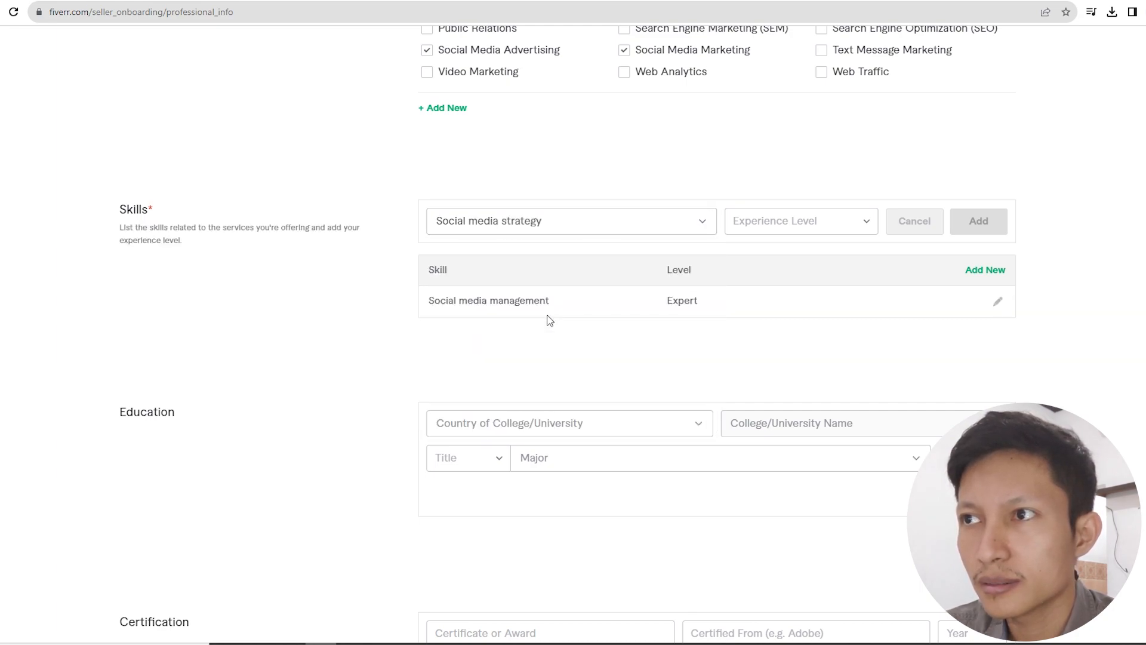
{"action": "left_click", "coordinate": [859, 221]}
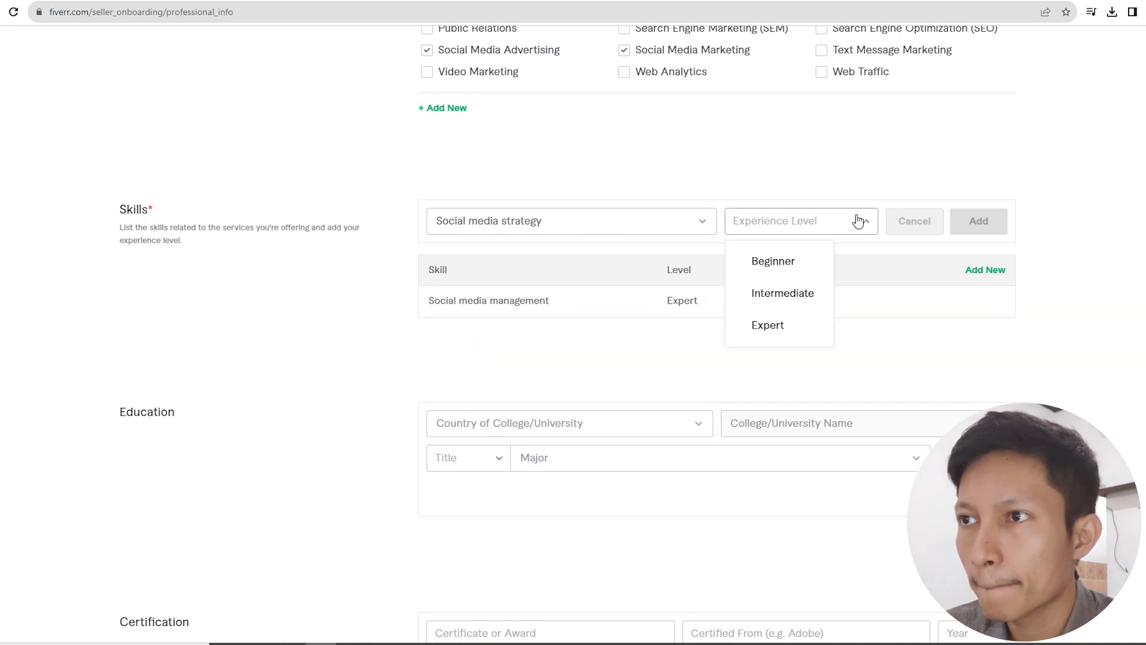
{"action": "left_click", "coordinate": [782, 293]}
{"action": "left_click", "coordinate": [984, 226]}
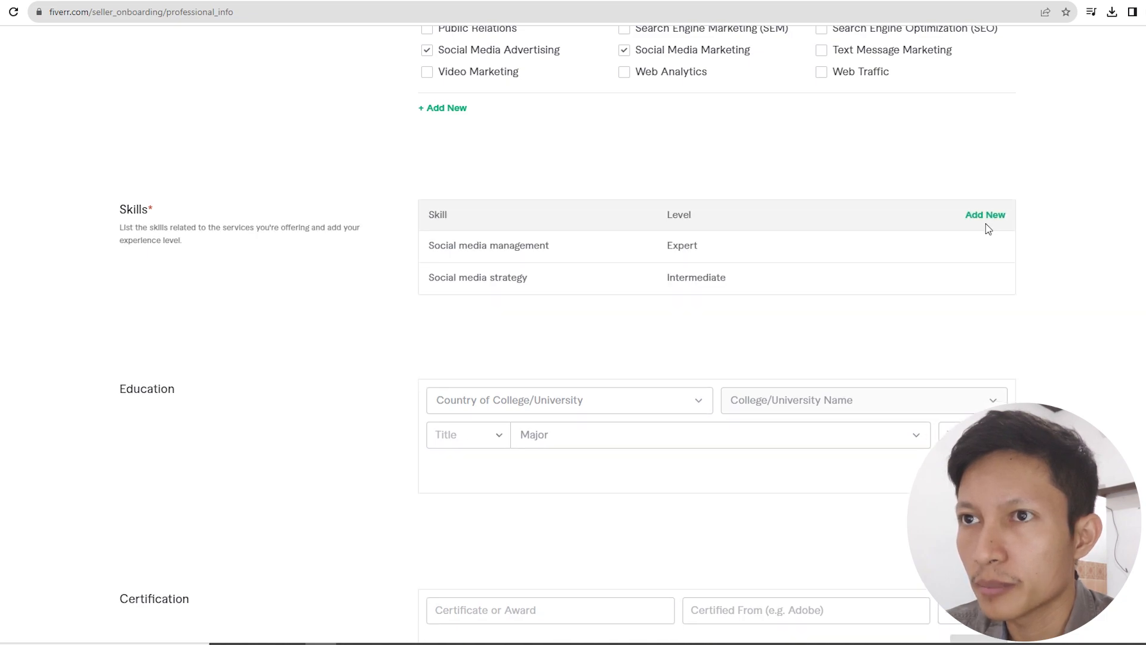
{"action": "left_click", "coordinate": [1002, 216]}
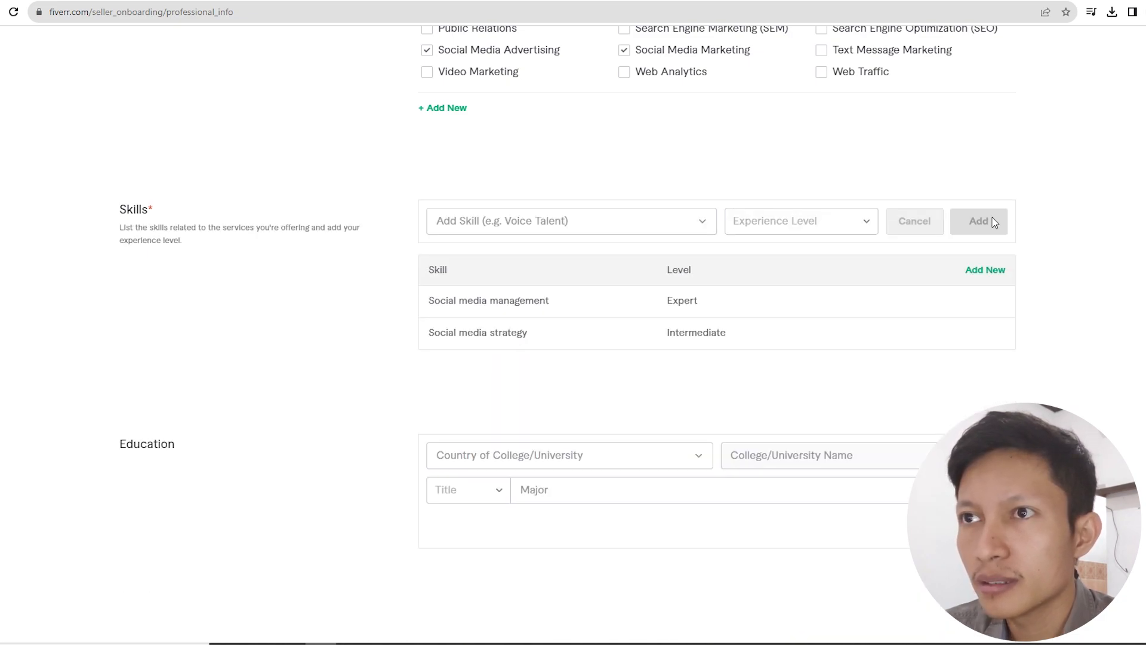
- Add Social media marketing to the skills table at Intermediate level
{"action": "left_click", "coordinate": [656, 228]}
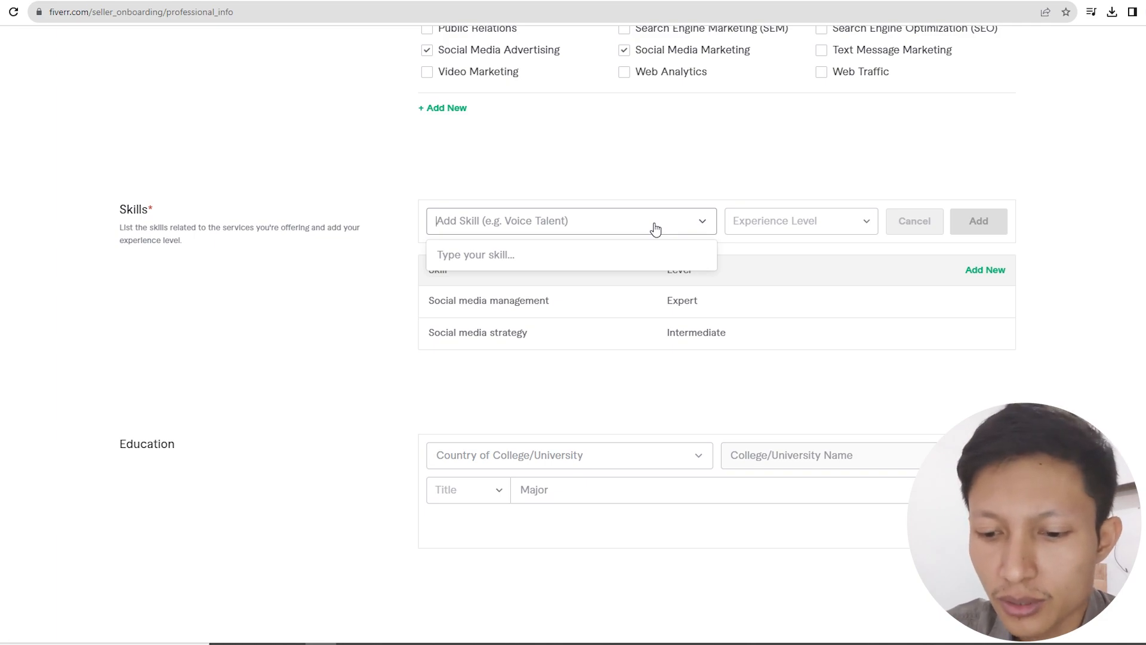
{"action": "type", "text": "Social Media"}
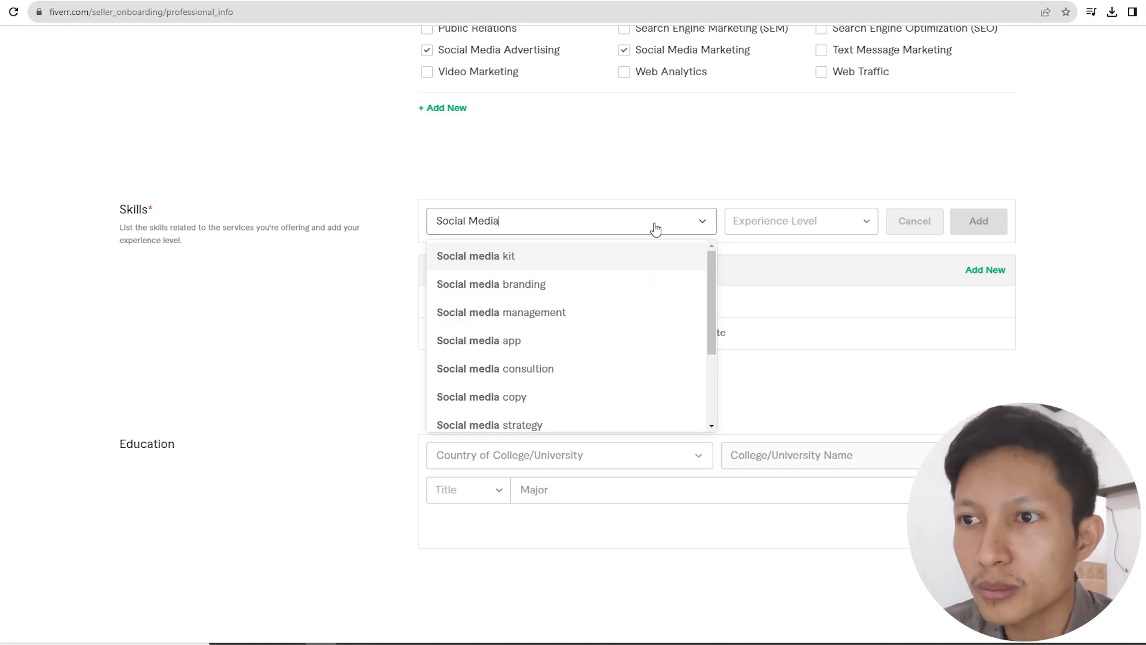
{"action": "scroll", "coordinate": [607, 314], "scroll_direction": "down", "scroll_amount": 2}
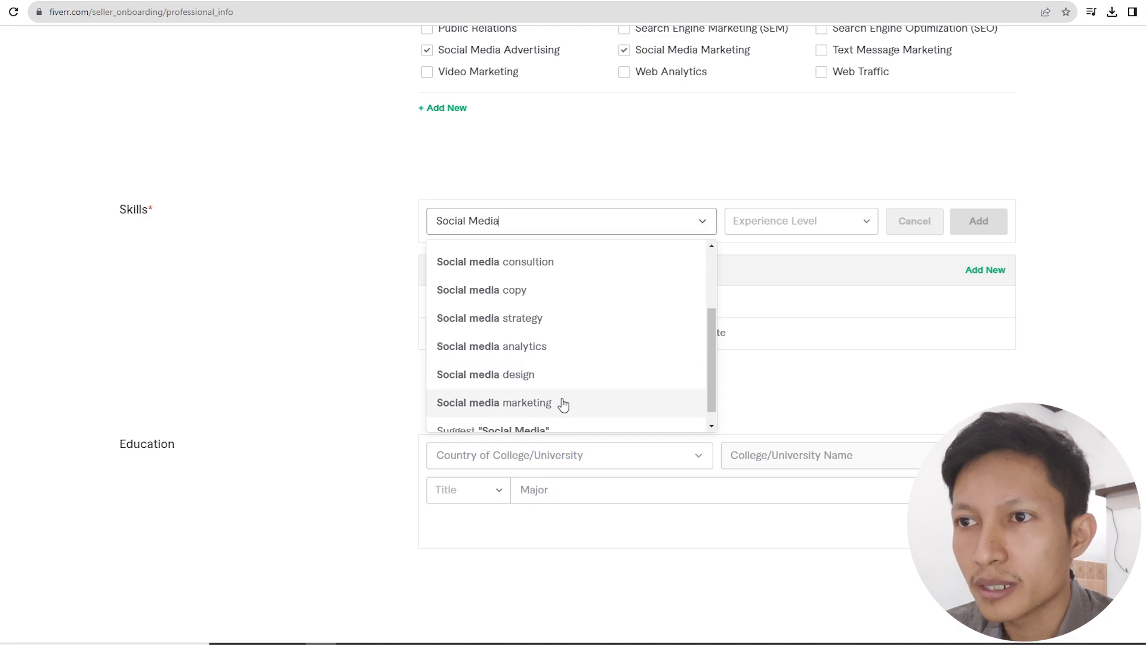
{"action": "left_click", "coordinate": [563, 404]}
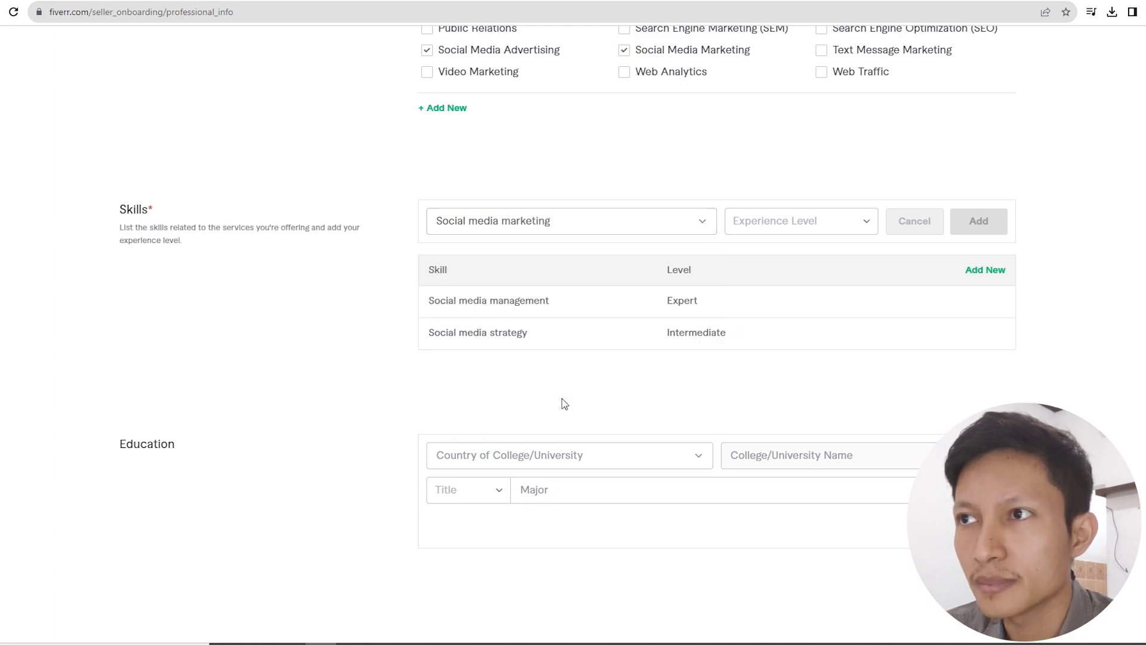
{"action": "left_click", "coordinate": [872, 233]}
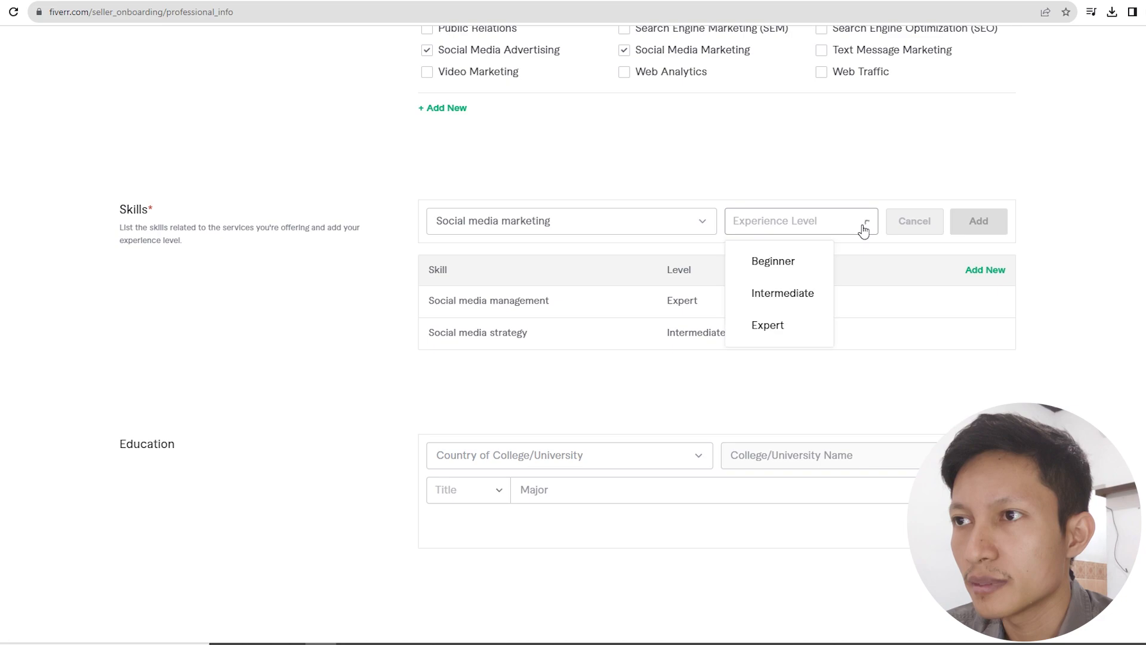
{"action": "left_click", "coordinate": [805, 302]}
{"action": "left_click", "coordinate": [991, 235]}
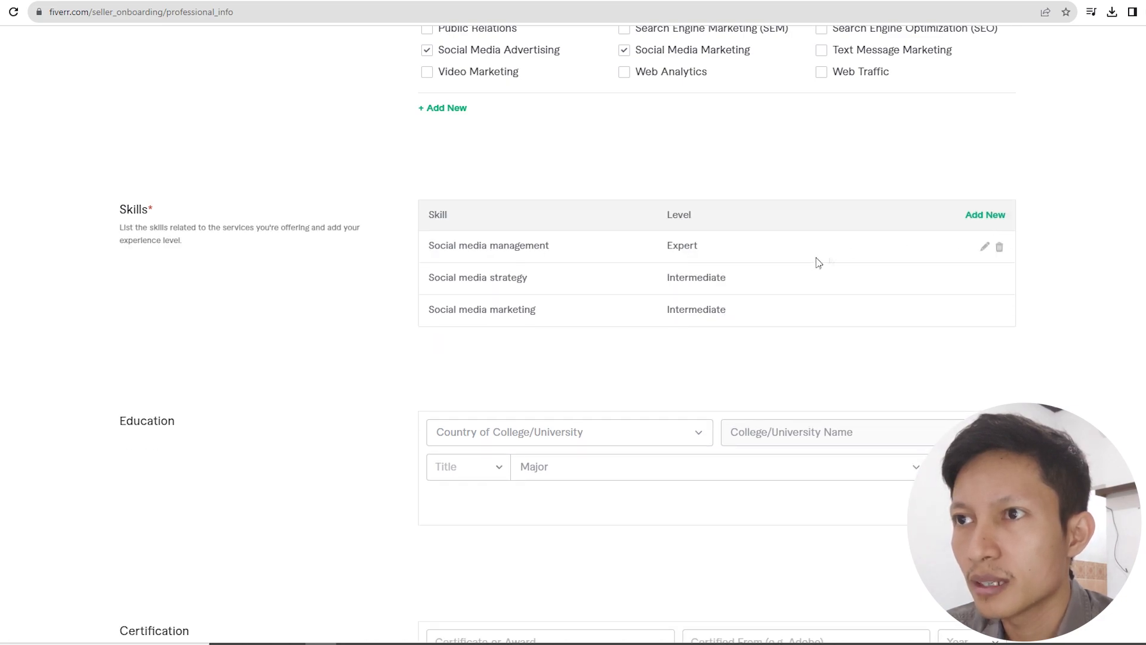
- Add Social media design as a new skill at Expert level
{"action": "left_click", "coordinate": [988, 216]}
{"action": "left_click", "coordinate": [628, 221]}
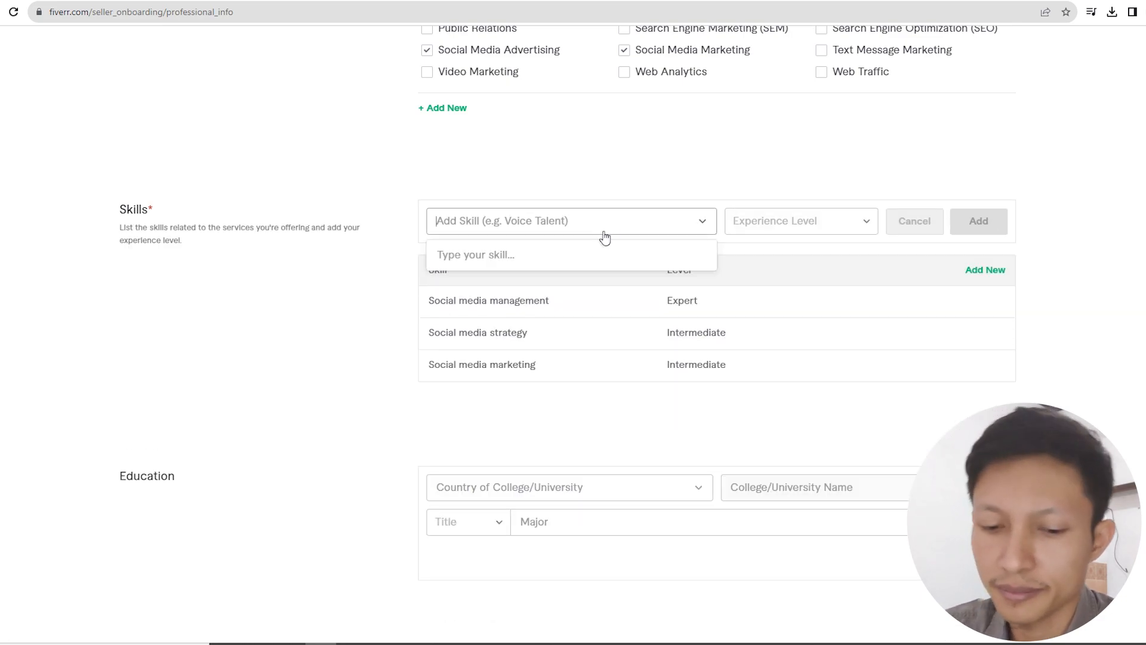
{"action": "type", "text": "Social "}
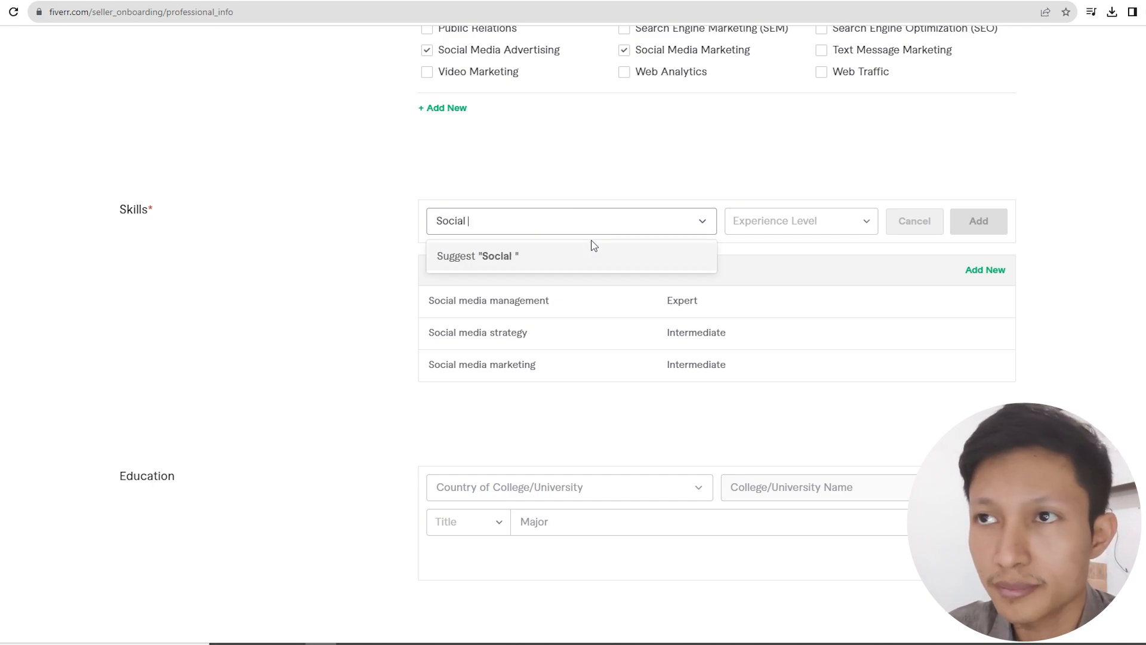
{"action": "type", "text": "Media"}
{"action": "scroll", "coordinate": [604, 328], "scroll_direction": "down", "scroll_amount": 2}
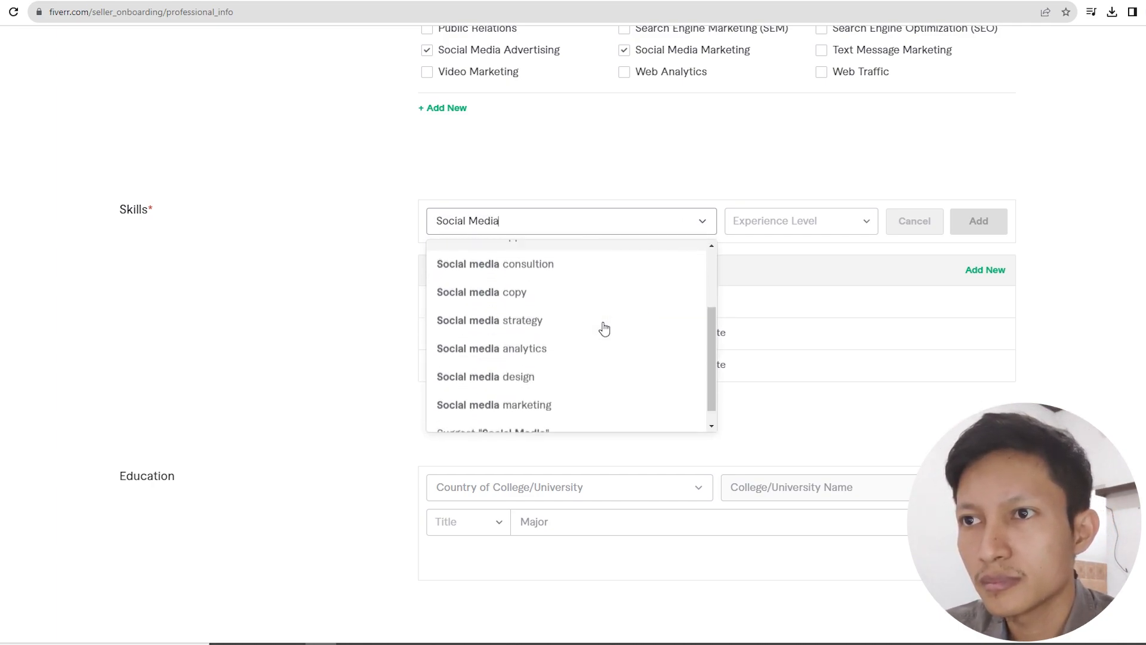
{"action": "left_click", "coordinate": [536, 382]}
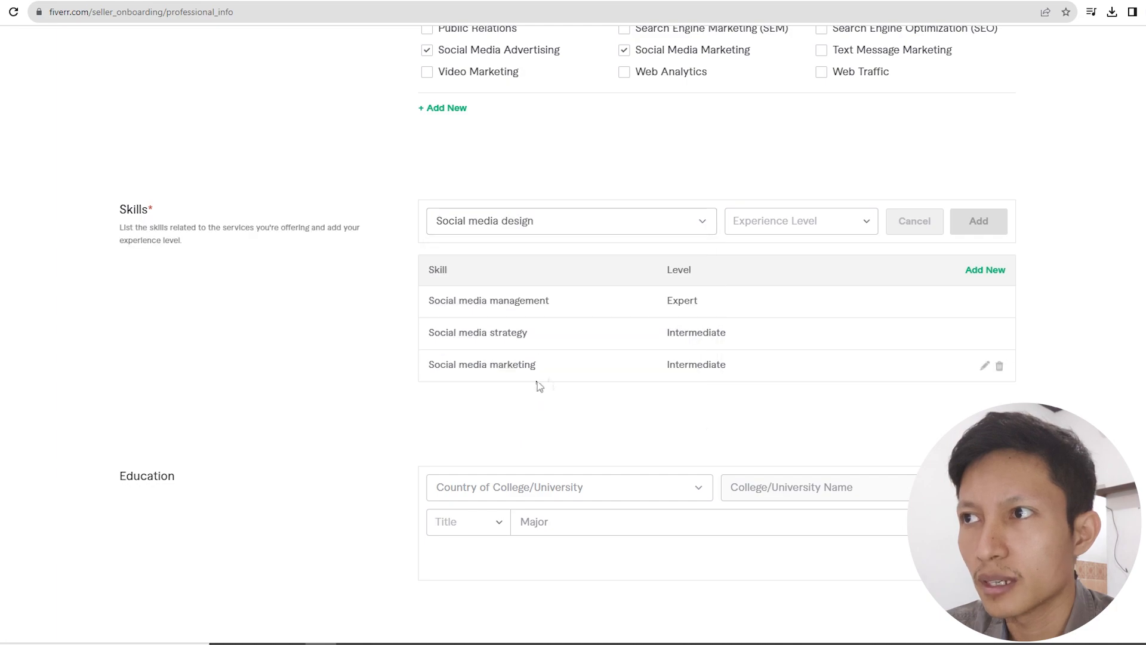
{"action": "left_click", "coordinate": [865, 222]}
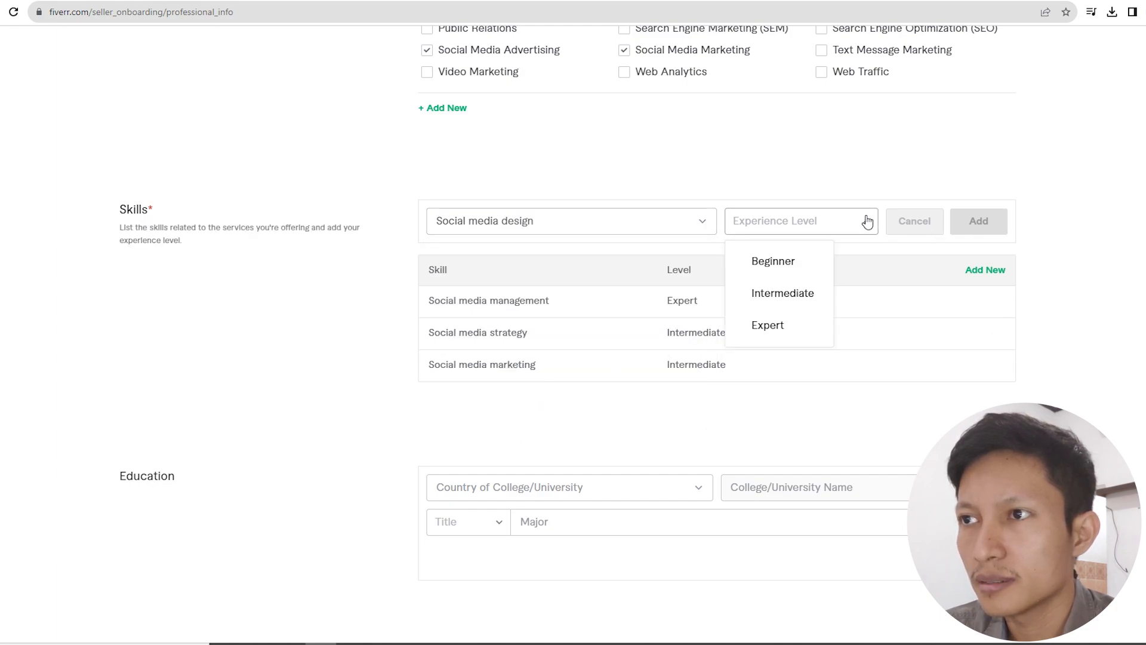
{"action": "left_click", "coordinate": [799, 305]}
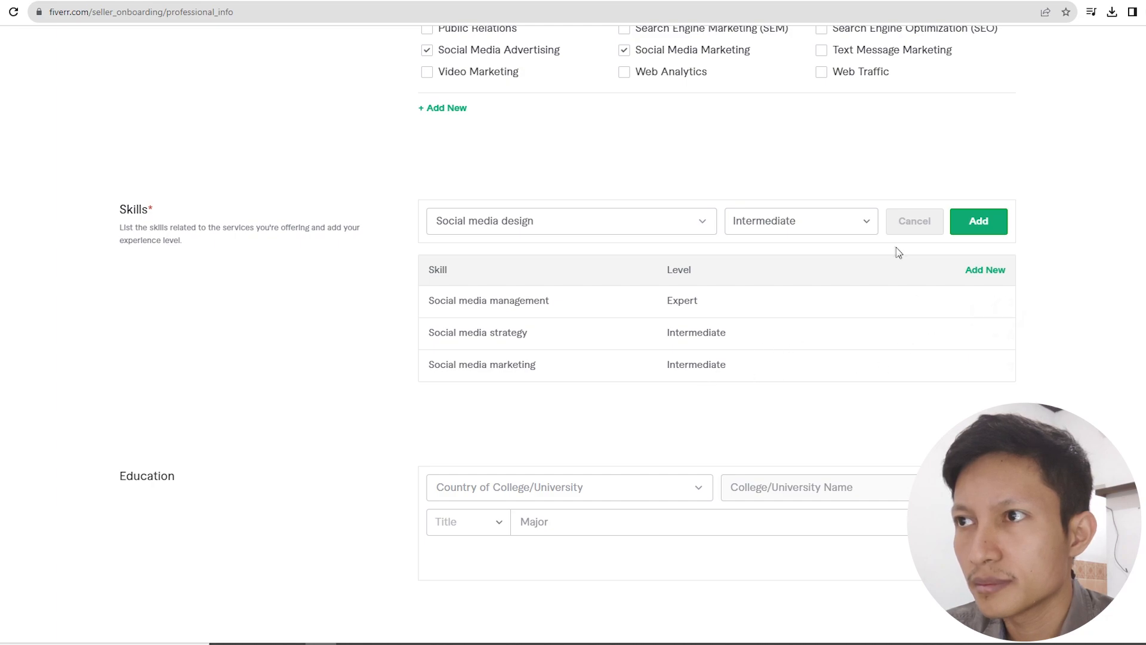
{"action": "left_click", "coordinate": [867, 226]}
{"action": "left_click", "coordinate": [761, 329]}
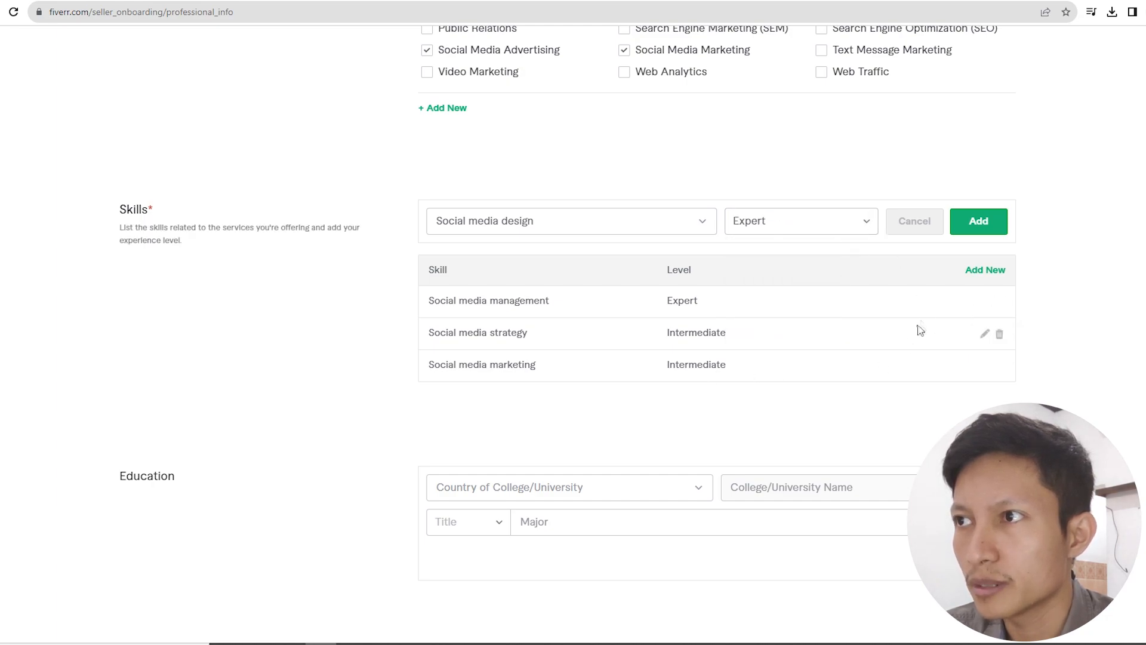
{"action": "left_click", "coordinate": [977, 222]}
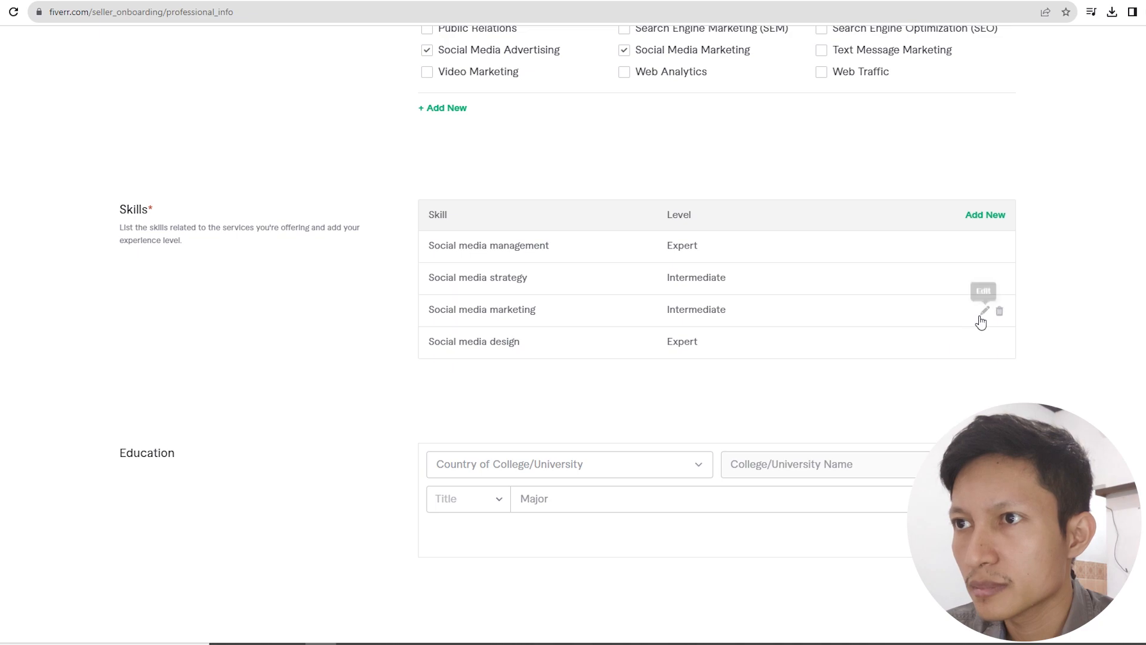
- Raise the Social media strategy skill's level to Expert
{"action": "left_click", "coordinate": [984, 312]}
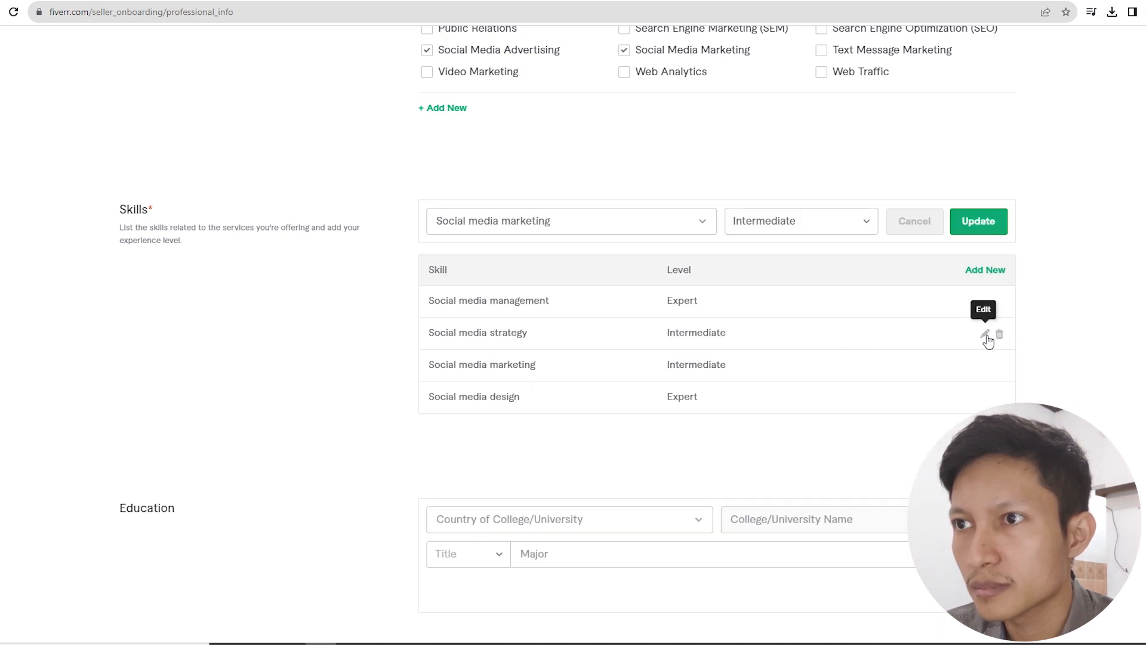
{"action": "left_click", "coordinate": [985, 336]}
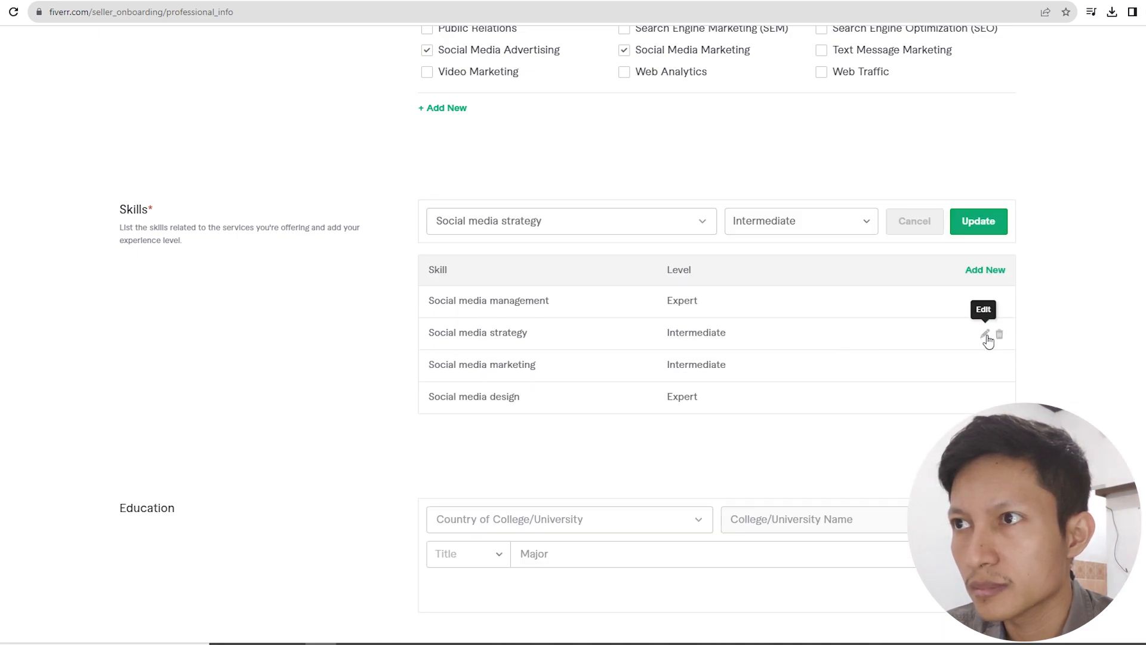
{"action": "left_click", "coordinate": [870, 223]}
{"action": "left_click", "coordinate": [768, 325]}
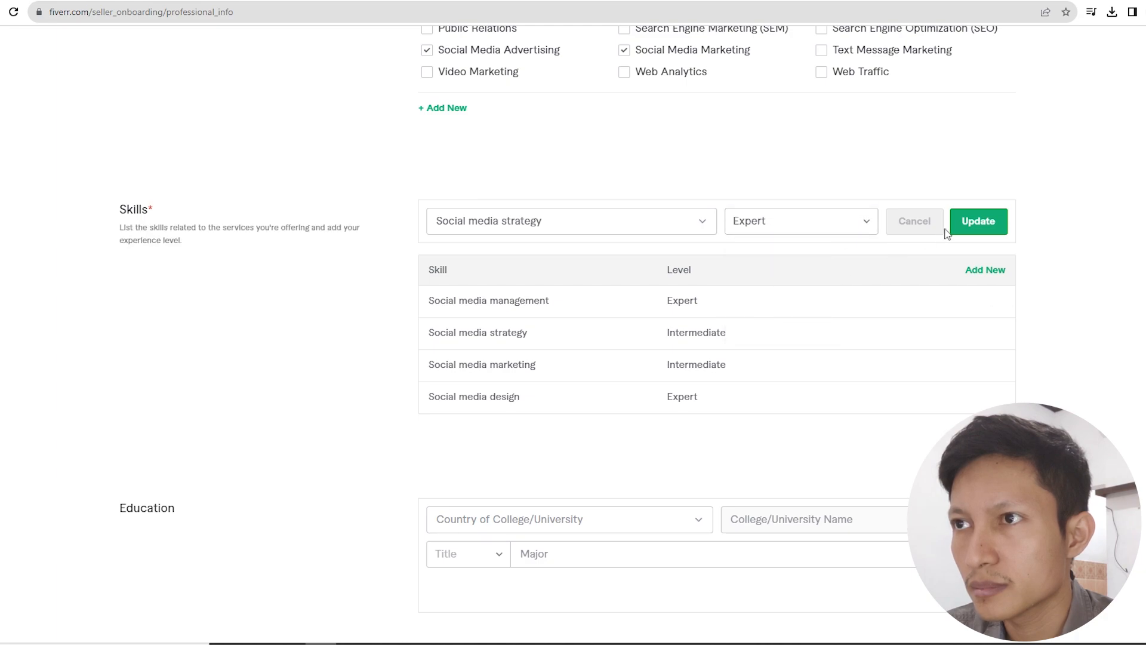
{"action": "left_click", "coordinate": [968, 227]}
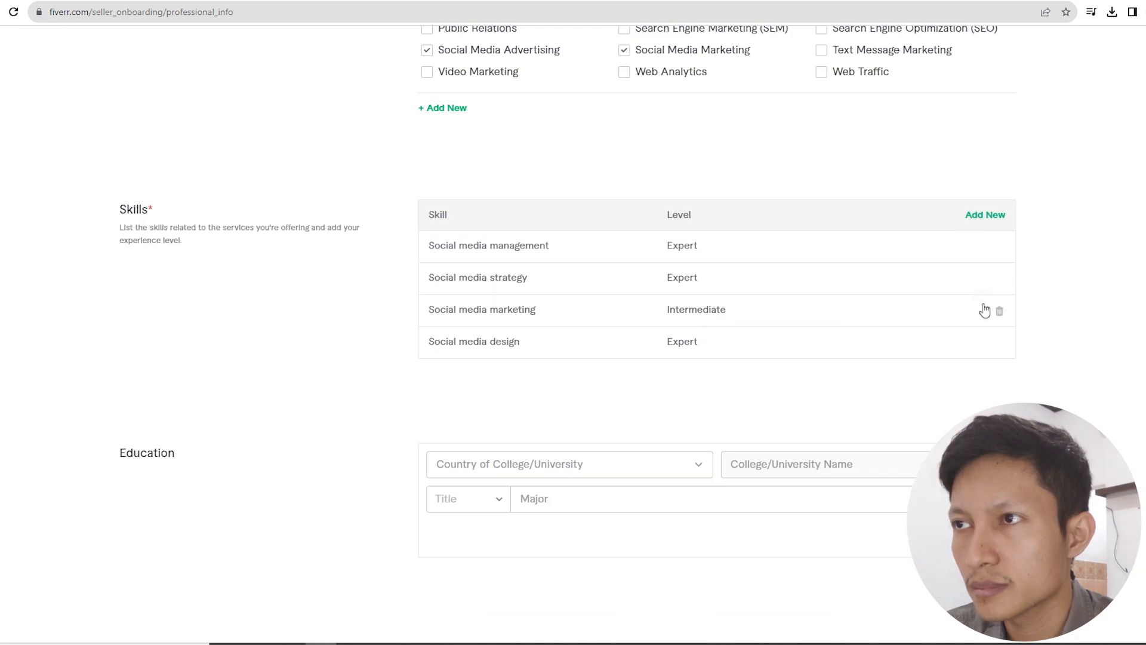
- Raise the Social media marketing skill's level to Expert
{"action": "left_click", "coordinate": [984, 310]}
{"action": "left_click", "coordinate": [864, 224]}
{"action": "left_click", "coordinate": [784, 324]}
{"action": "left_click", "coordinate": [979, 226]}
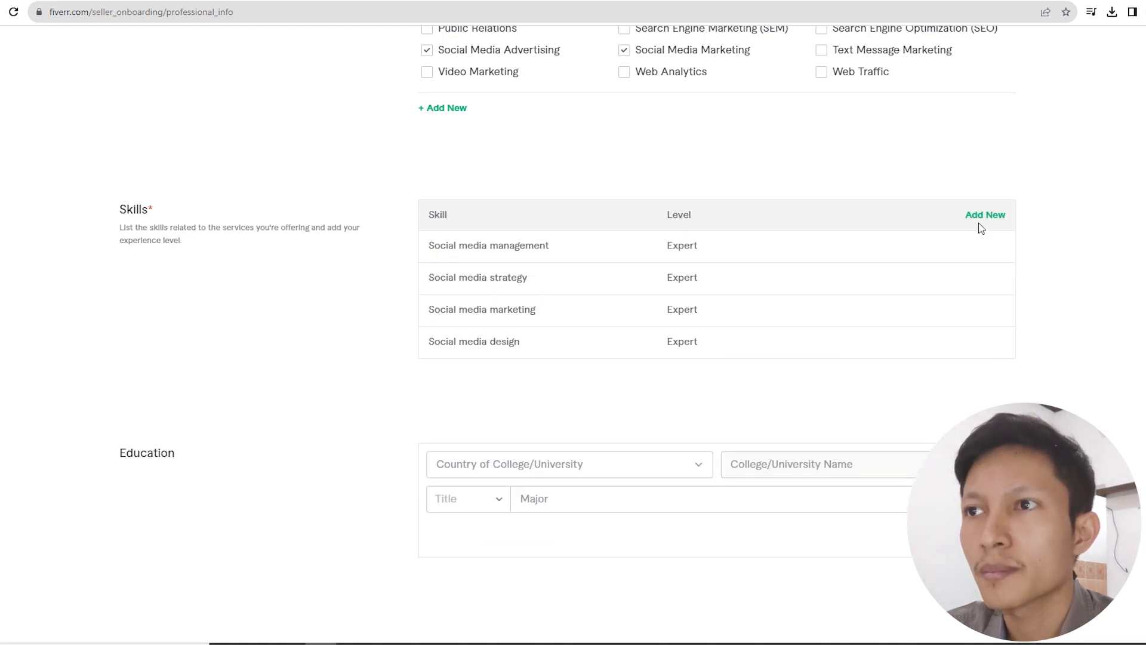
{"action": "scroll", "coordinate": [679, 333], "scroll_direction": "down", "scroll_amount": 5}
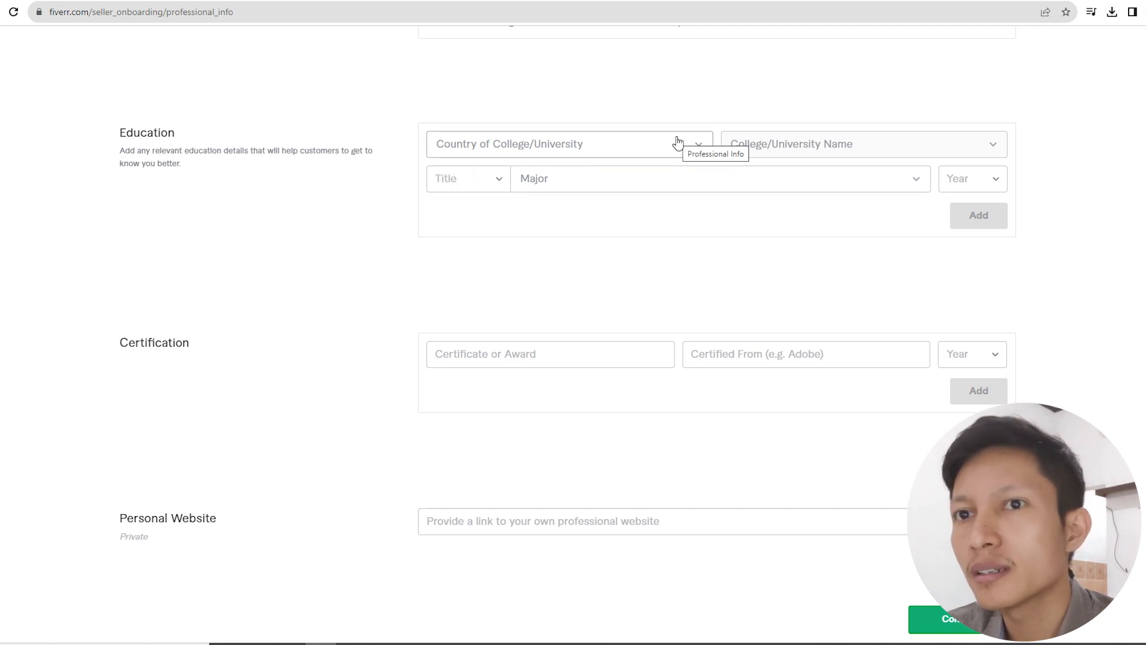
{"action": "scroll", "coordinate": [186, 313], "scroll_direction": "down", "scroll_amount": 1}
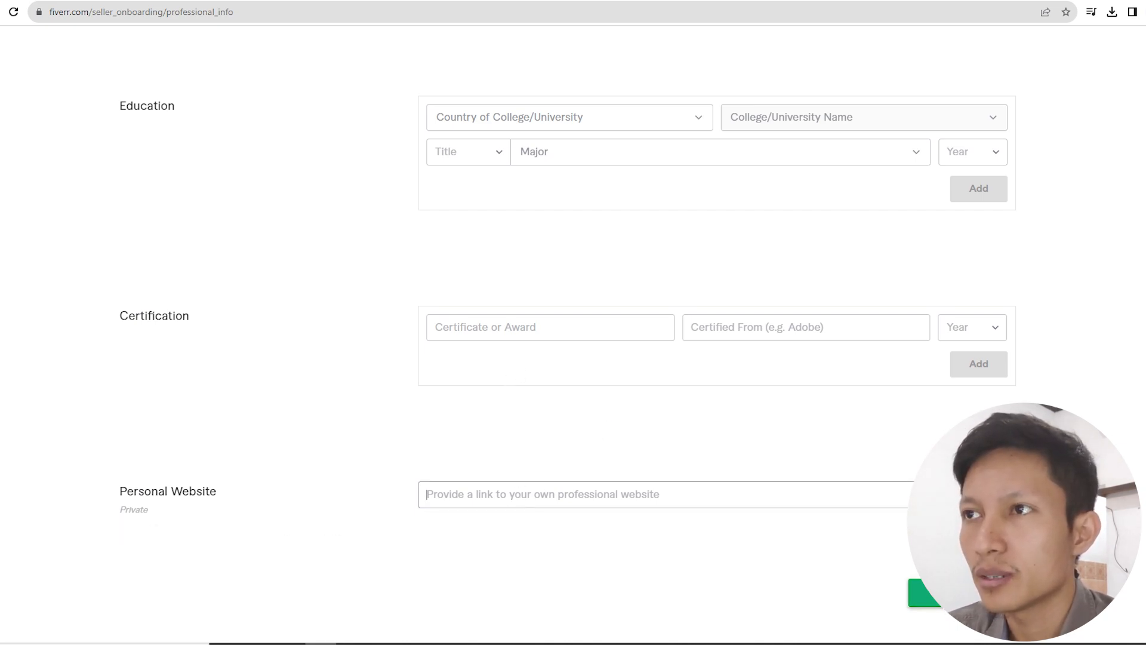
{"action": "scroll", "coordinate": [862, 417], "scroll_direction": "up", "scroll_amount": 15}
{"action": "scroll", "coordinate": [862, 417], "scroll_direction": "up", "scroll_amount": 2}
{"action": "scroll", "coordinate": [862, 409], "scroll_direction": "down", "scroll_amount": 10}
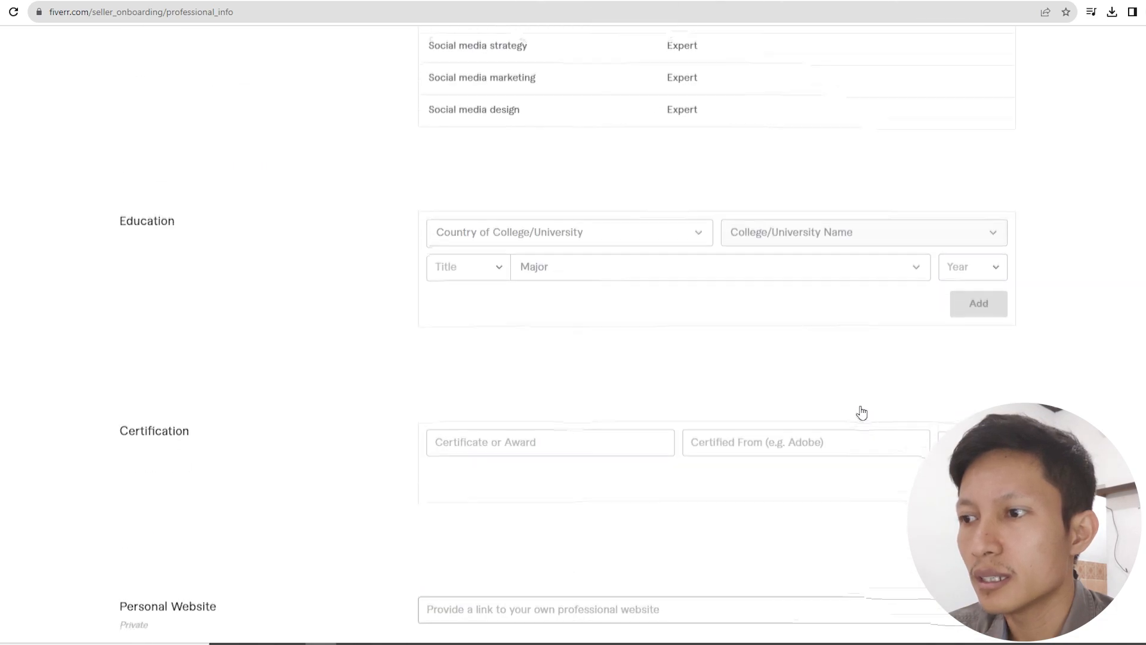
{"action": "scroll", "coordinate": [788, 402], "scroll_direction": "up", "scroll_amount": 10}
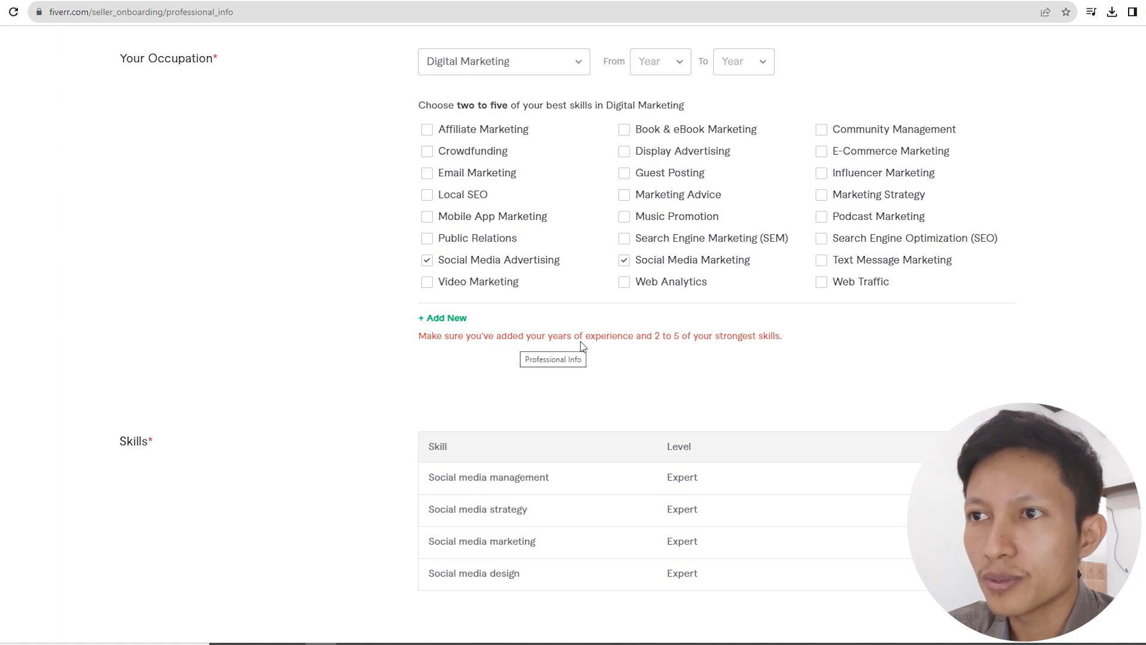
- Date the Digital Marketing occupation from 2016 to 2023
{"action": "scroll", "coordinate": [682, 353], "scroll_direction": "up", "scroll_amount": 2}
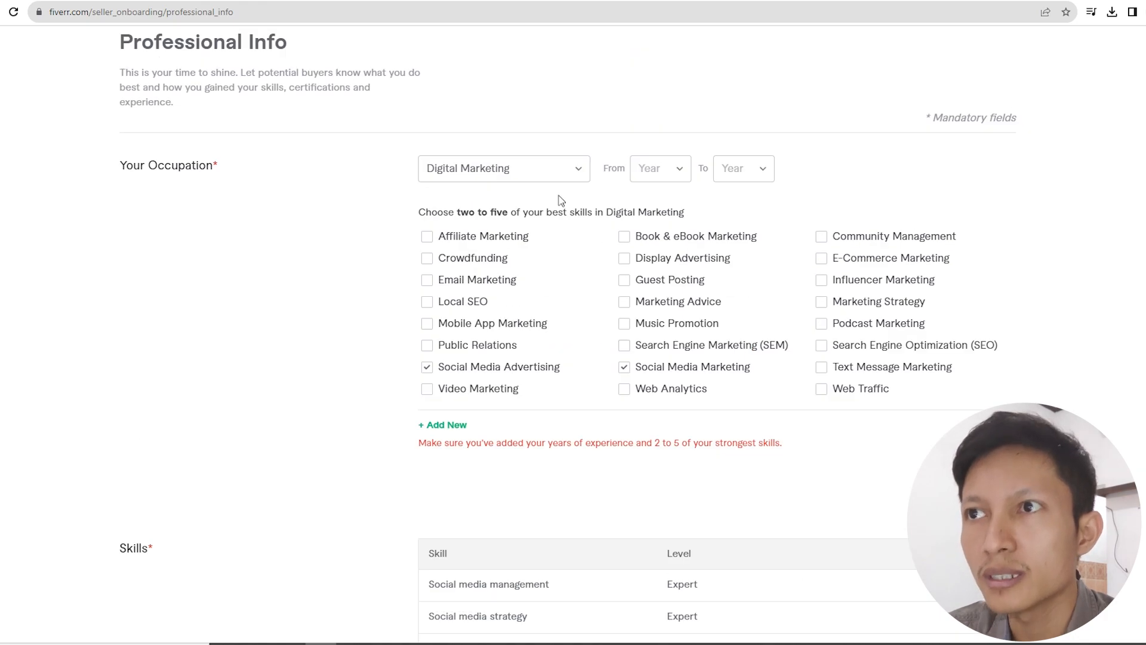
{"action": "left_click", "coordinate": [657, 170]}
{"action": "scroll", "coordinate": [676, 336], "scroll_direction": "down", "scroll_amount": 1}
{"action": "scroll", "coordinate": [675, 336], "scroll_direction": "down", "scroll_amount": 2}
{"action": "left_click", "coordinate": [672, 338]}
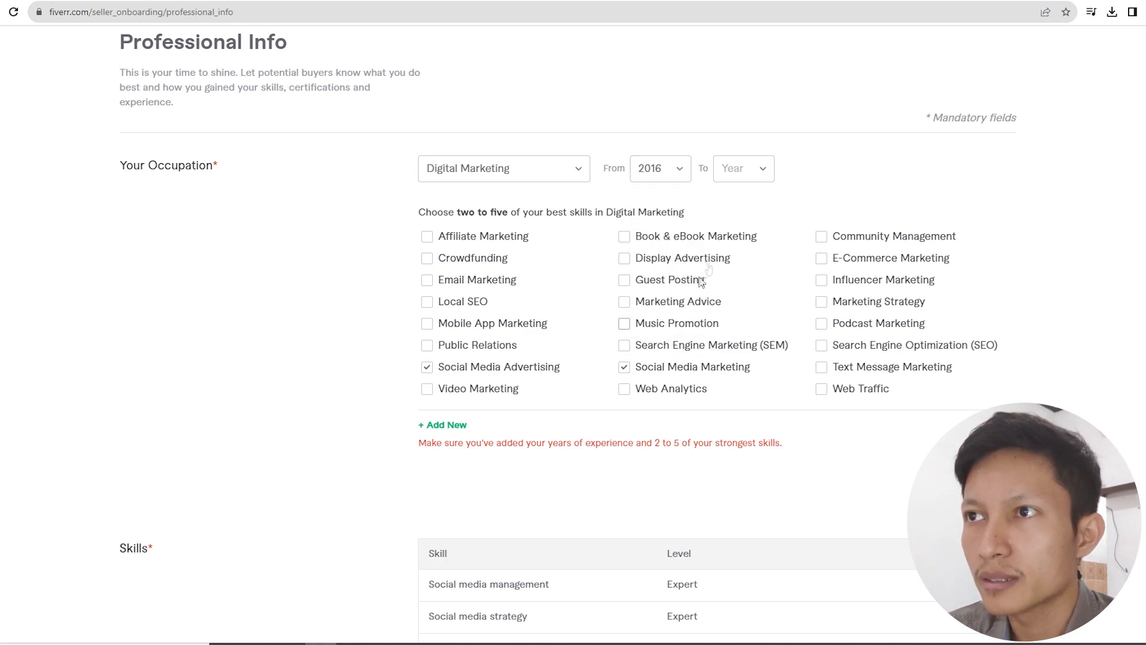
{"action": "left_click", "coordinate": [749, 178]}
{"action": "scroll", "coordinate": [760, 258], "scroll_direction": "up", "scroll_amount": 2}
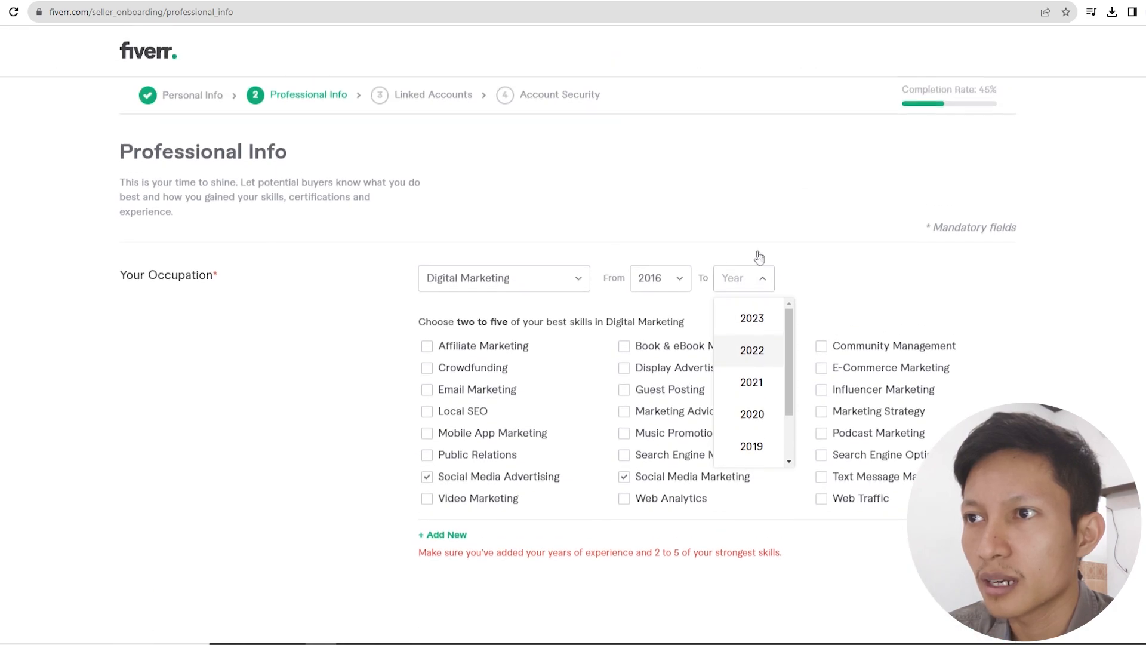
{"action": "left_click", "coordinate": [752, 317]}
{"action": "scroll", "coordinate": [884, 294], "scroll_direction": "down", "scroll_amount": 10}
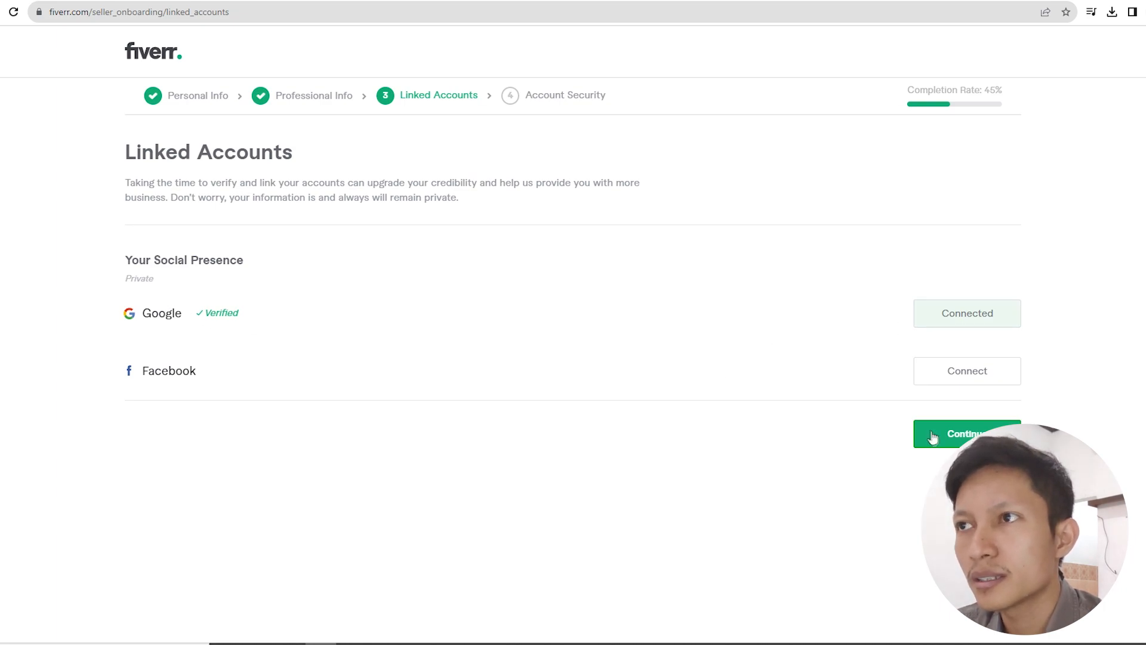
- Continue past Linked Accounts and open the Verify Phone Number dialog set to Indonesia (+62)
{"action": "left_click", "coordinate": [955, 443]}
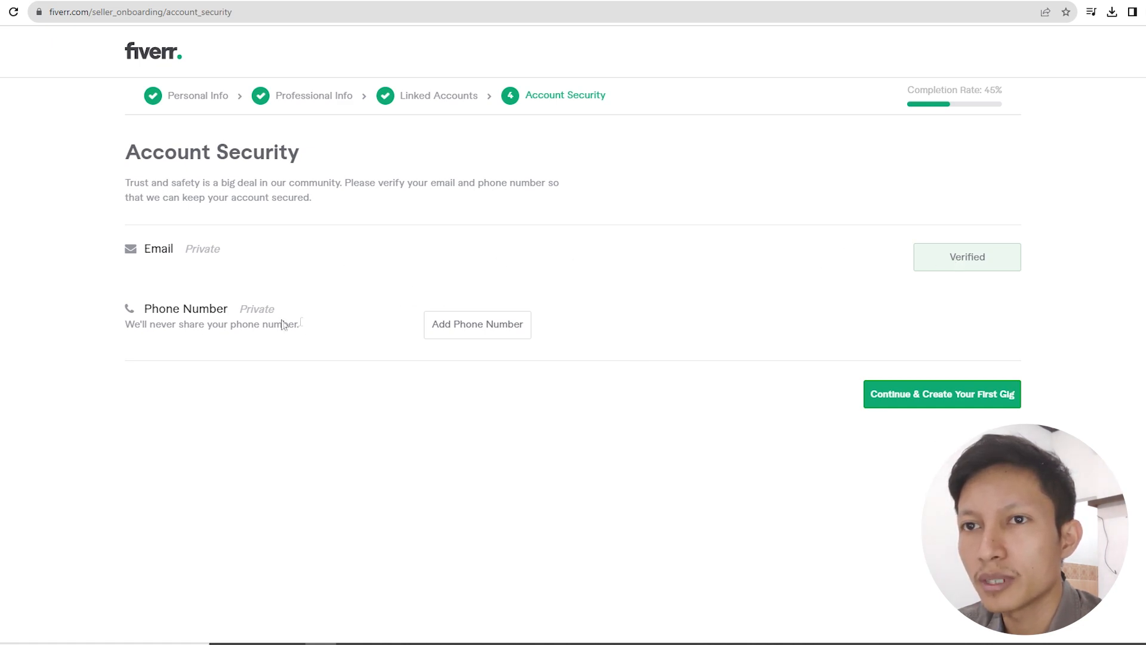
{"action": "left_click", "coordinate": [484, 329]}
{"action": "left_click", "coordinate": [511, 324]}
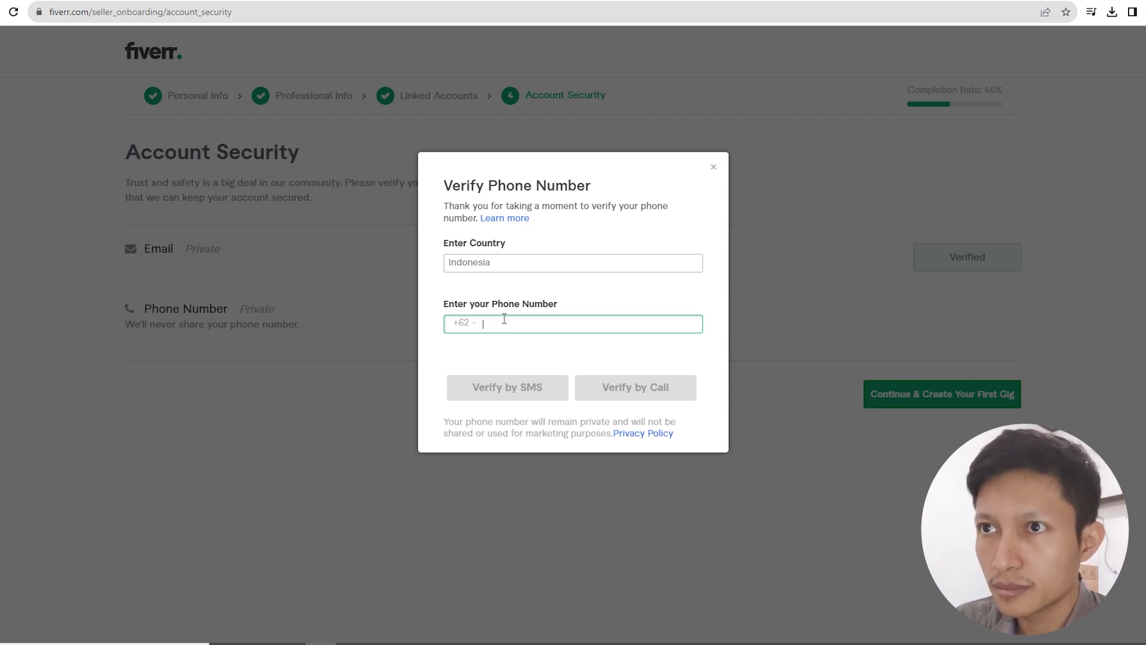
- Keep Indonesia as the country, enter the phone number, and request verification by call
{"action": "left_click", "coordinate": [500, 262]}
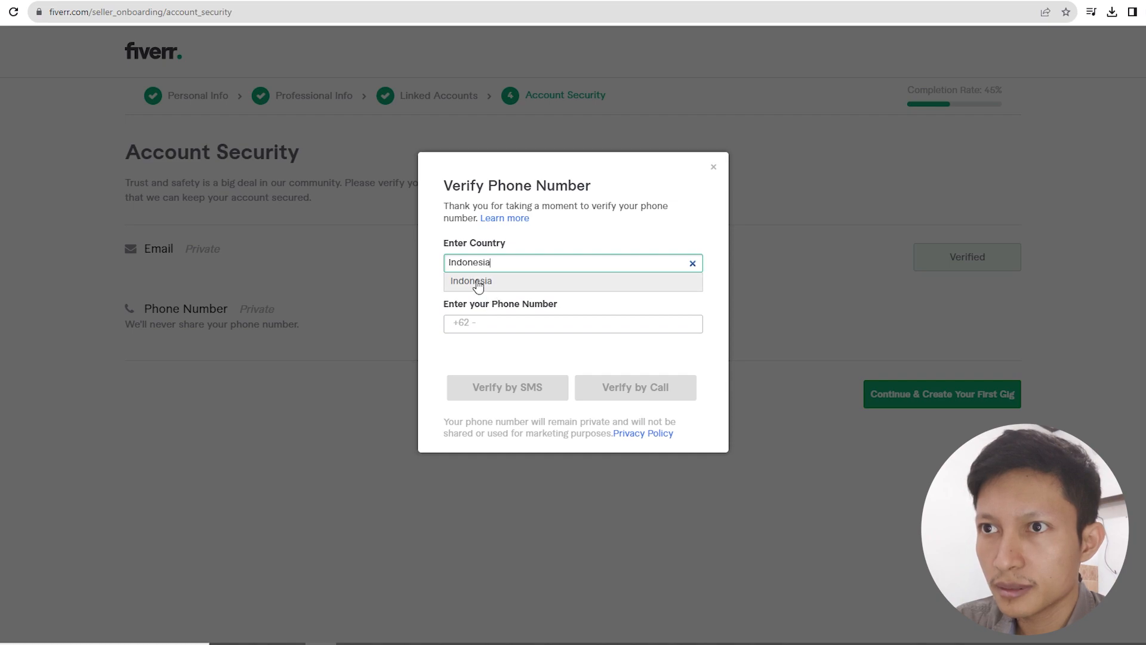
{"action": "left_click", "coordinate": [470, 326]}
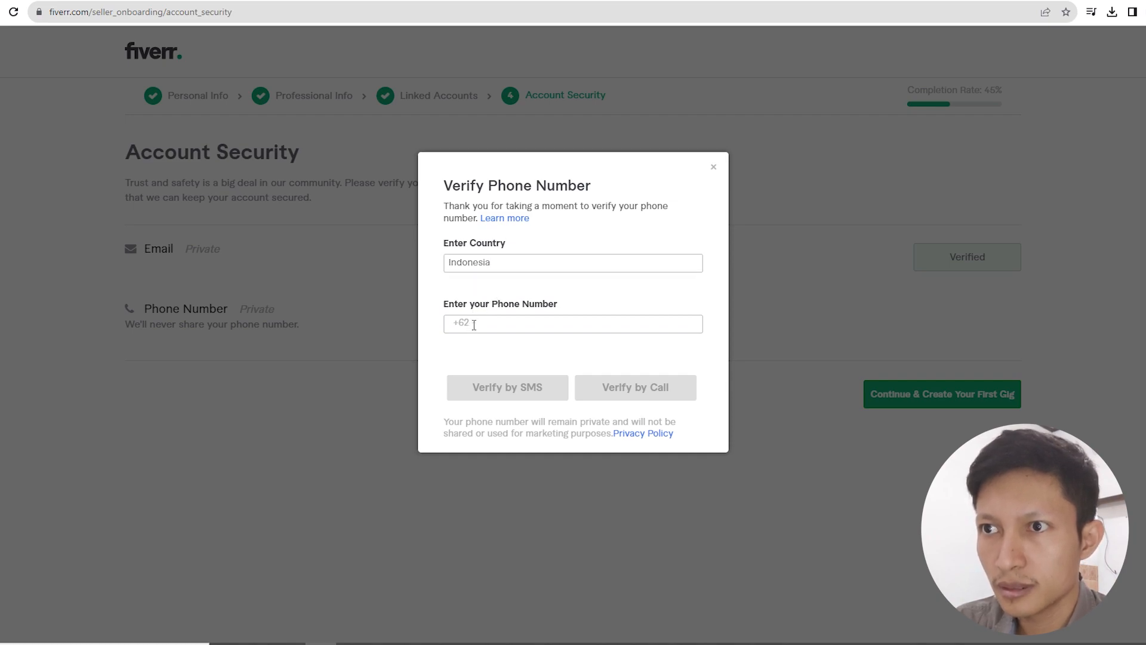
{"action": "left_click", "coordinate": [449, 324]}
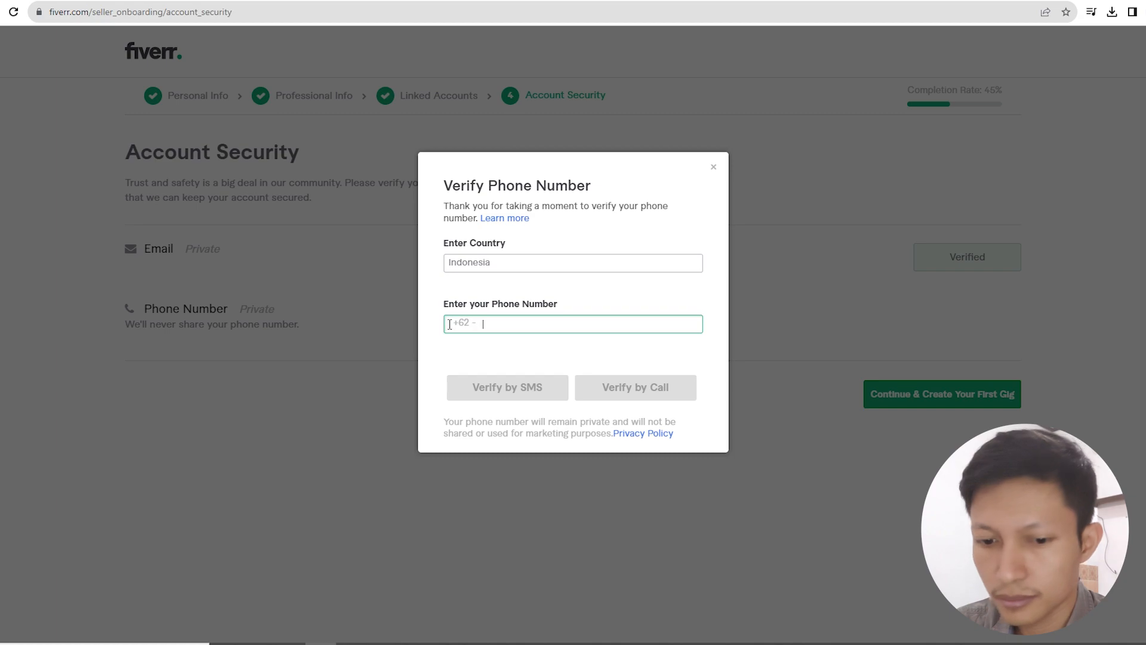
{"action": "type", "text": "8"}
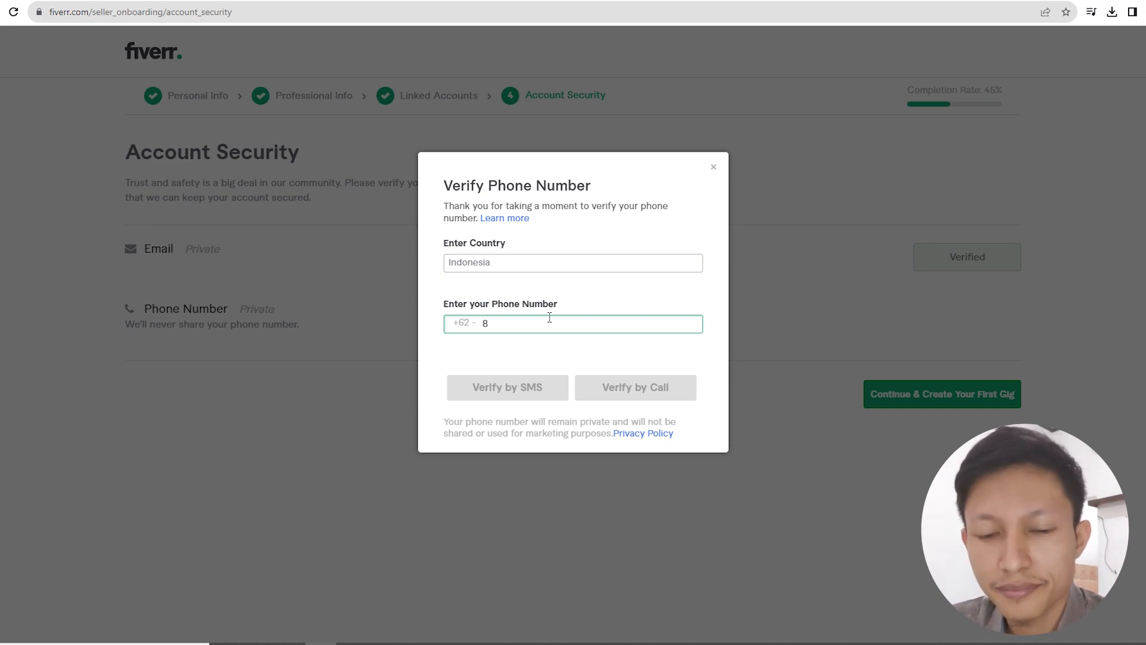
{"action": "type", "text": "13"}
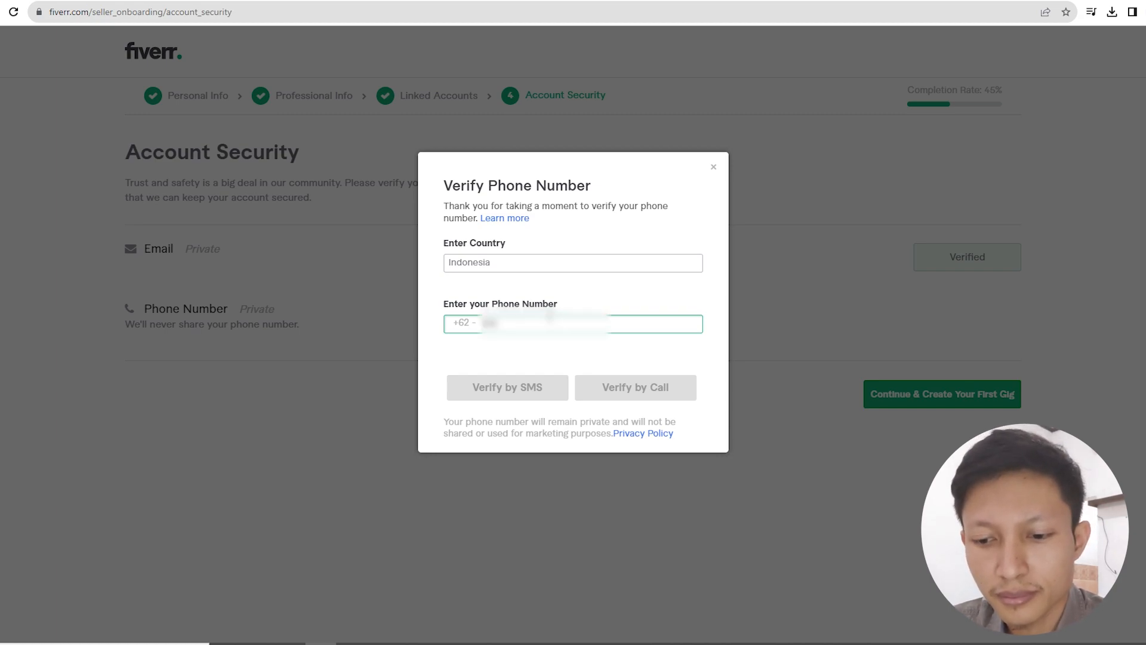
{"action": "type", "text": "••"}
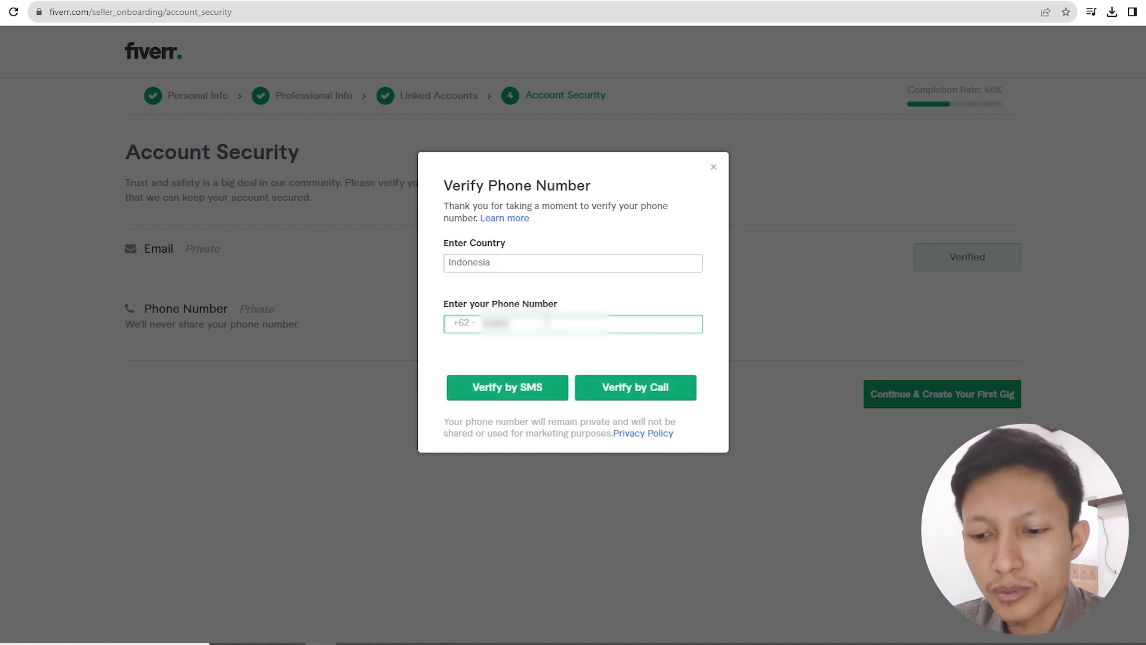
{"action": "type", "text": "•"}
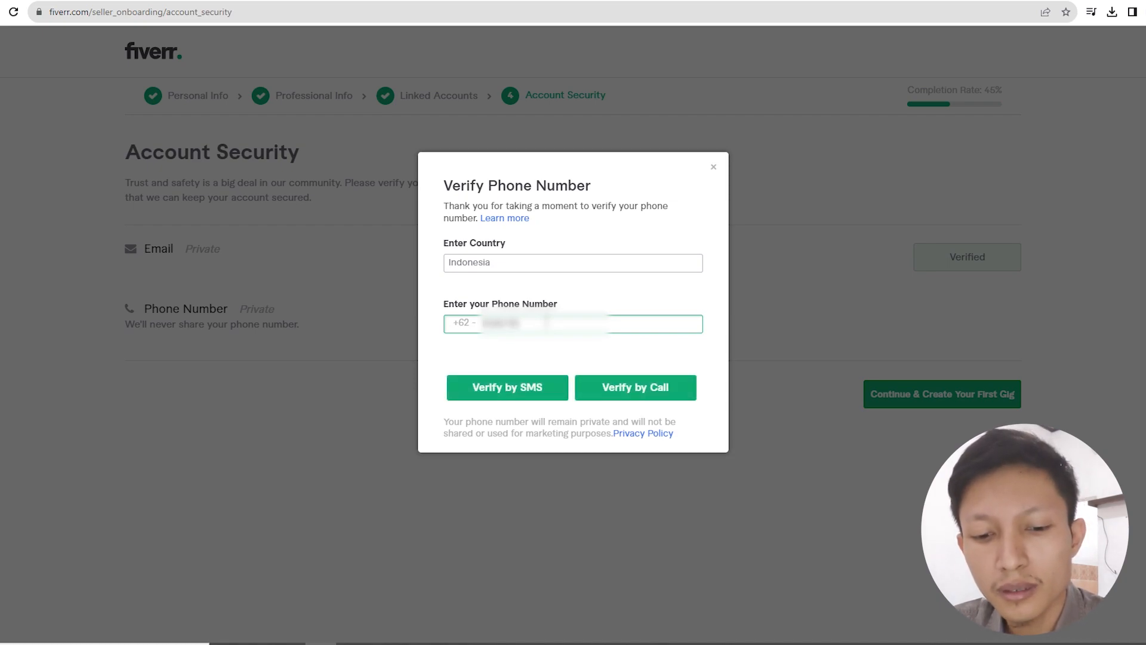
{"action": "type", "text": "•••"}
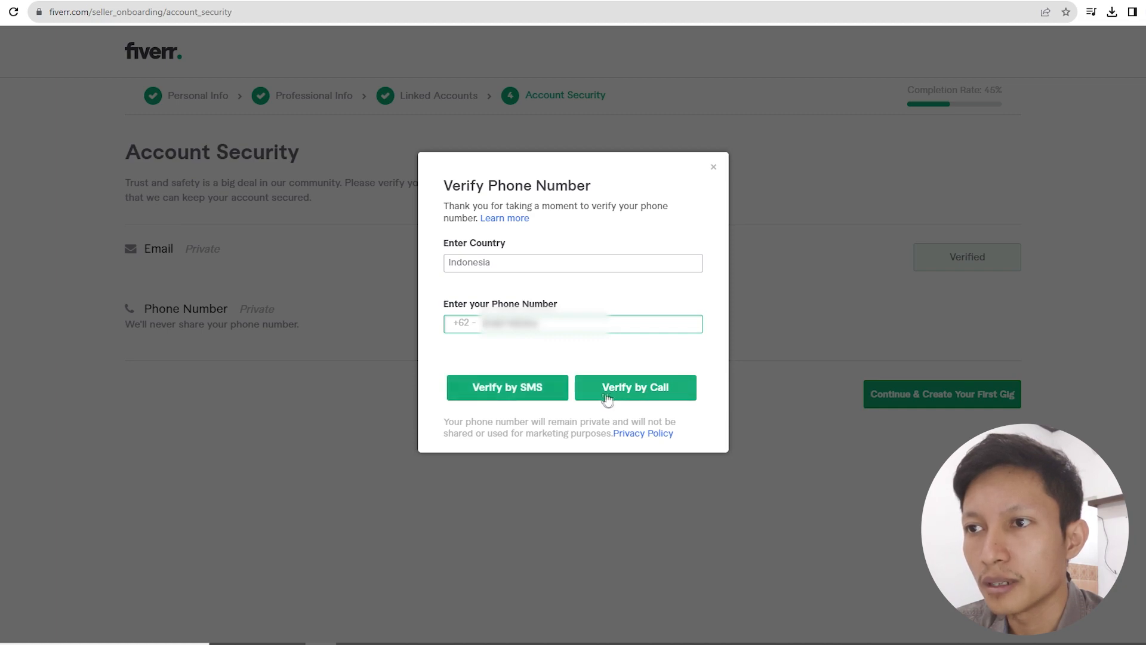
{"action": "left_click", "coordinate": [624, 388]}
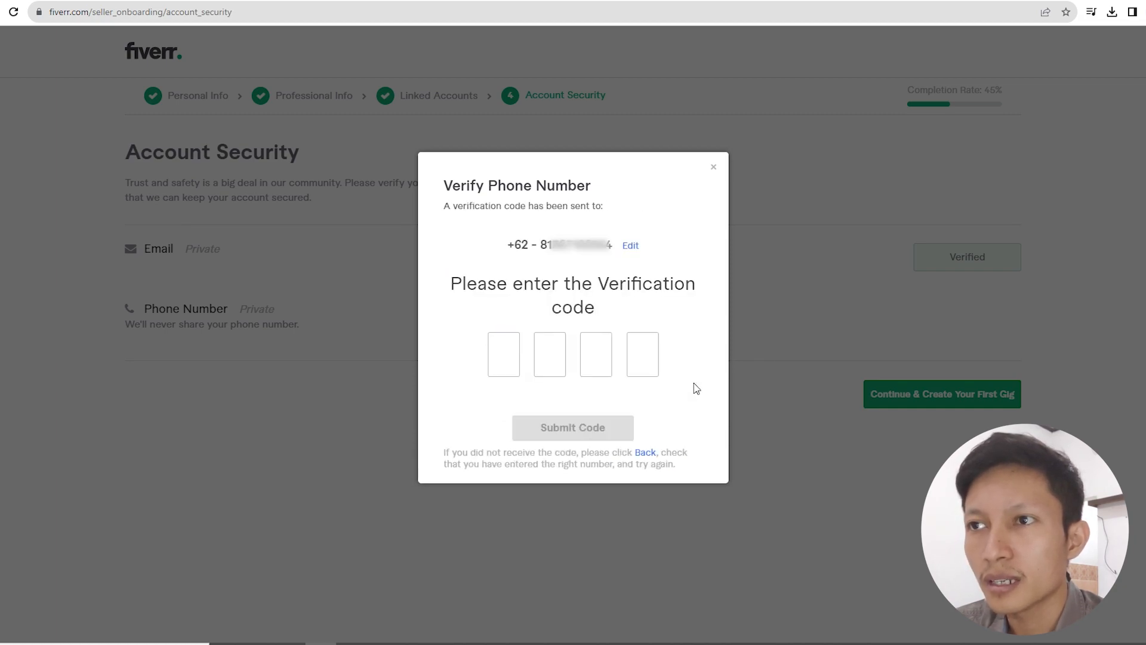
- Enter the received 4-digit verification code and submit it
{"action": "left_click", "coordinate": [502, 356]}
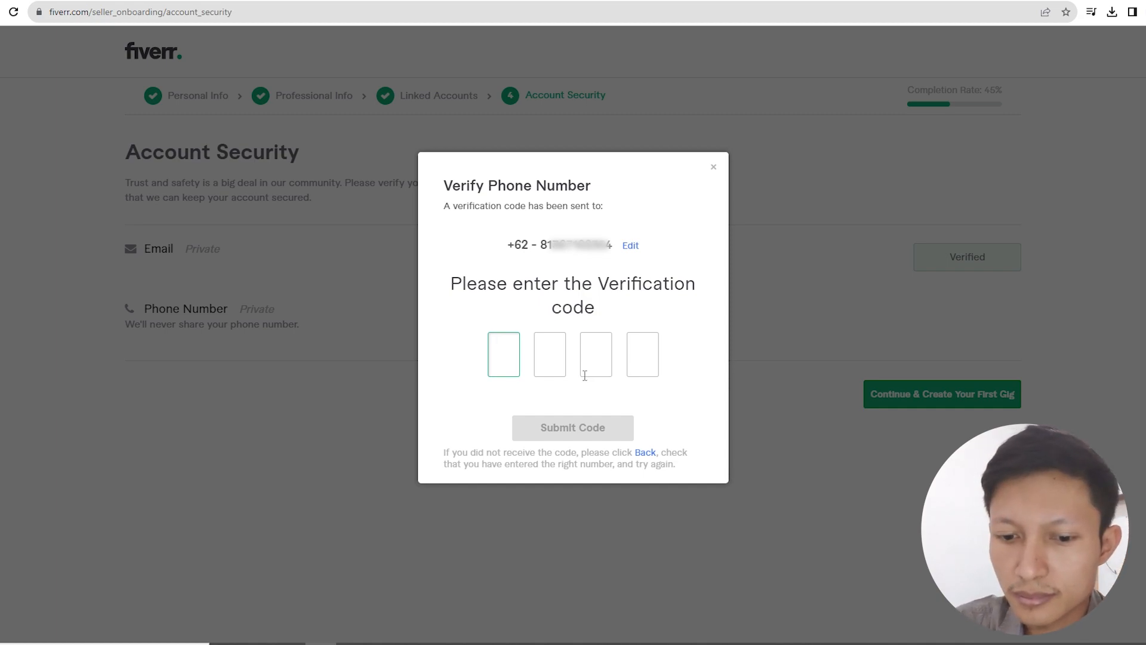
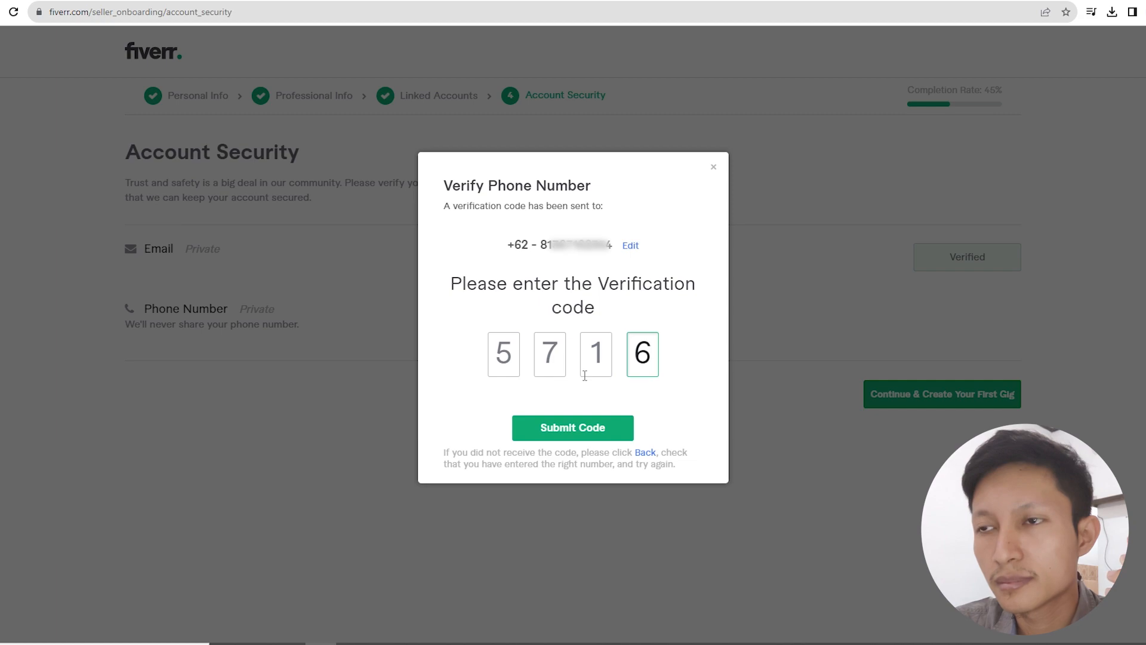
{"action": "left_click", "coordinate": [596, 429]}
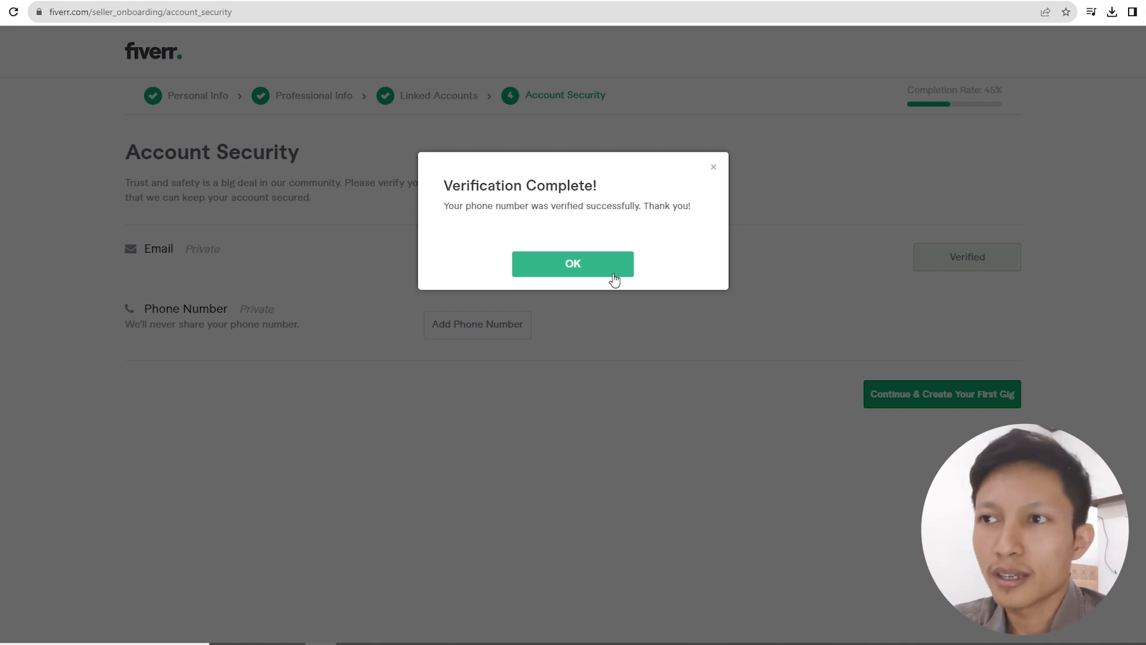
- Answer the 'What was your childhood nickname?' security question and save it
{"action": "left_click", "coordinate": [614, 277]}
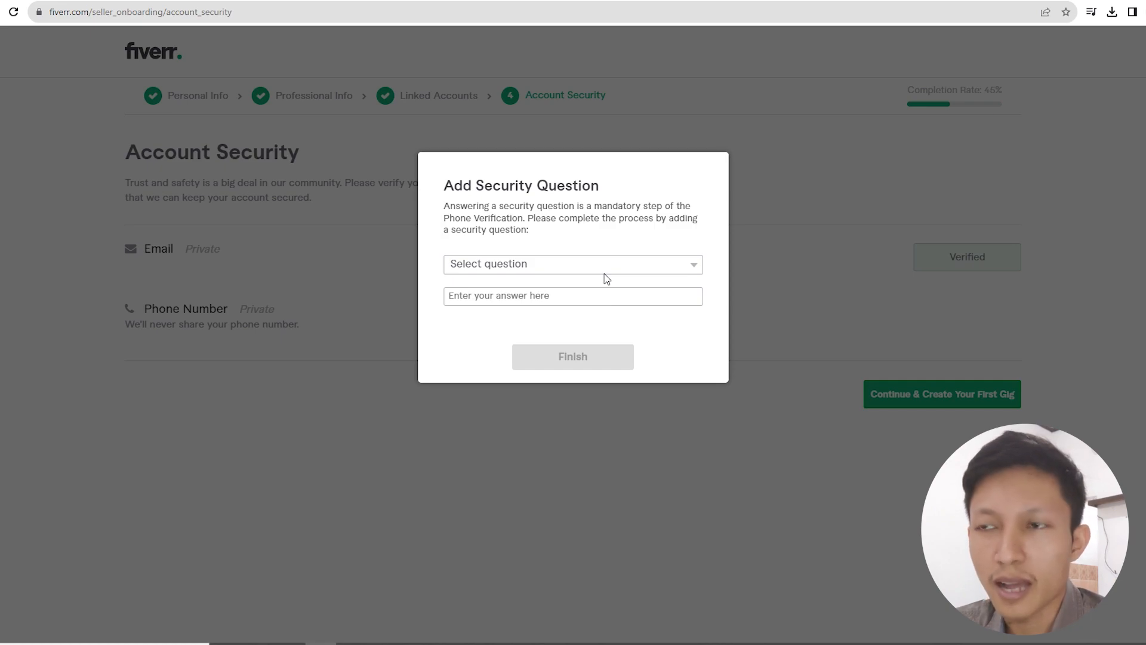
{"action": "left_click", "coordinate": [662, 273]}
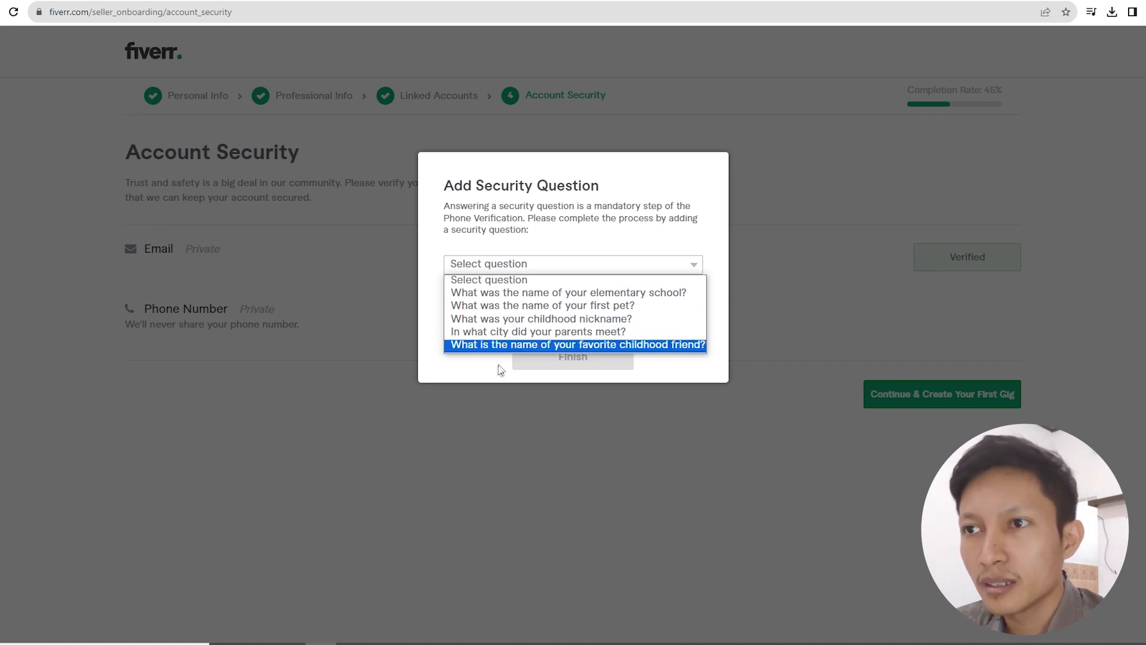
{"action": "left_click", "coordinate": [567, 323]}
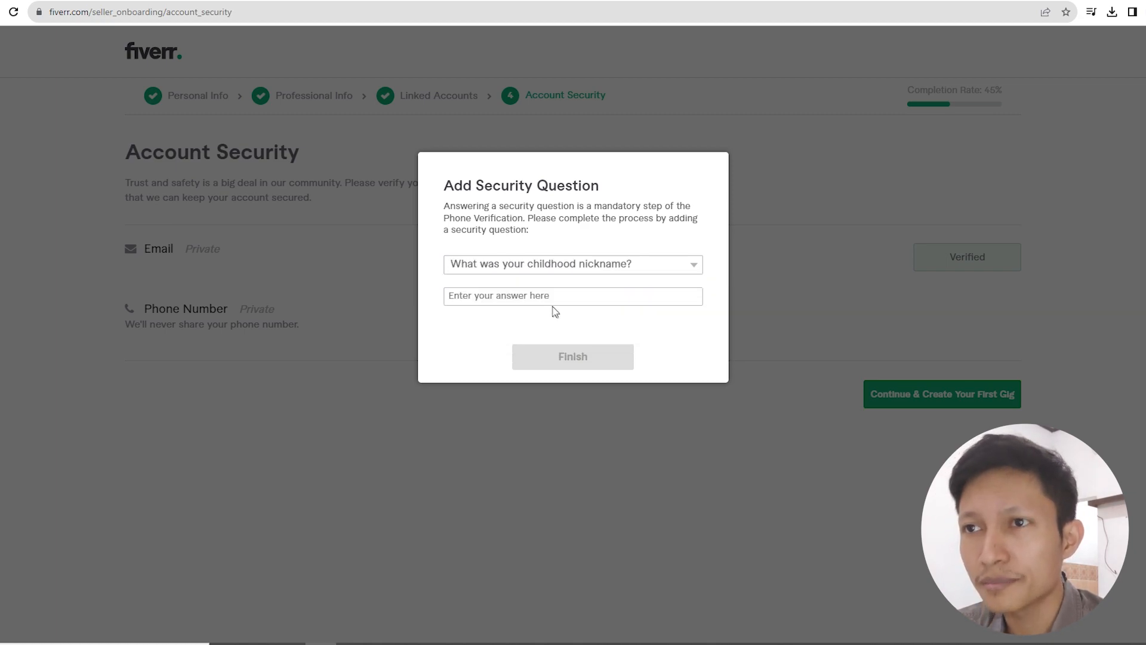
{"action": "left_click", "coordinate": [552, 298]}
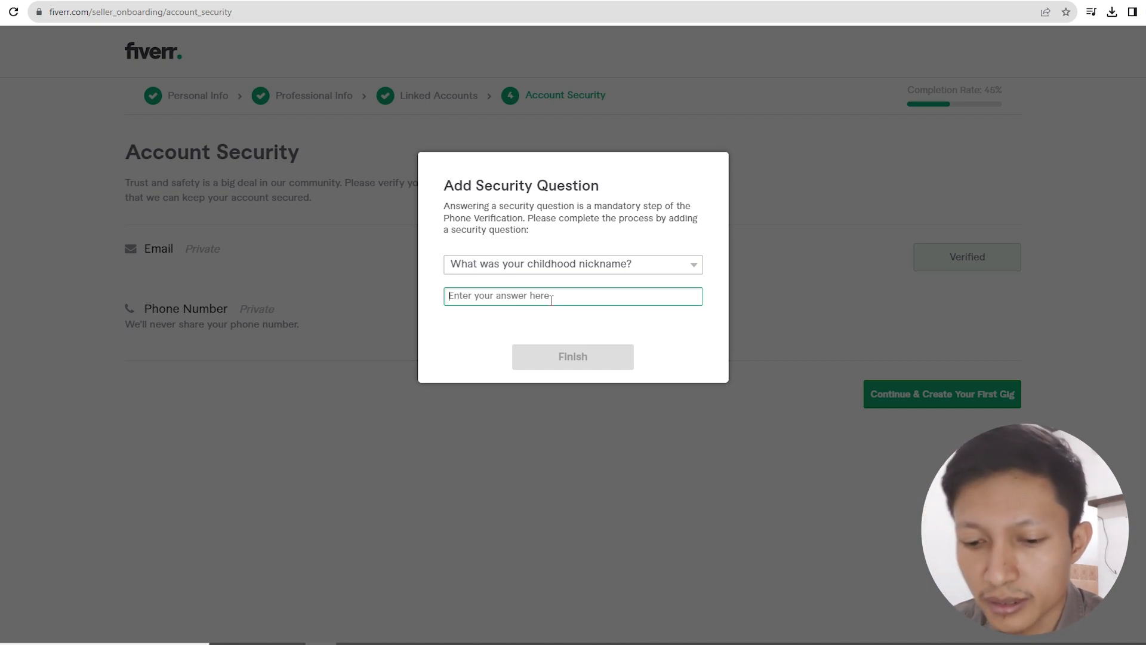
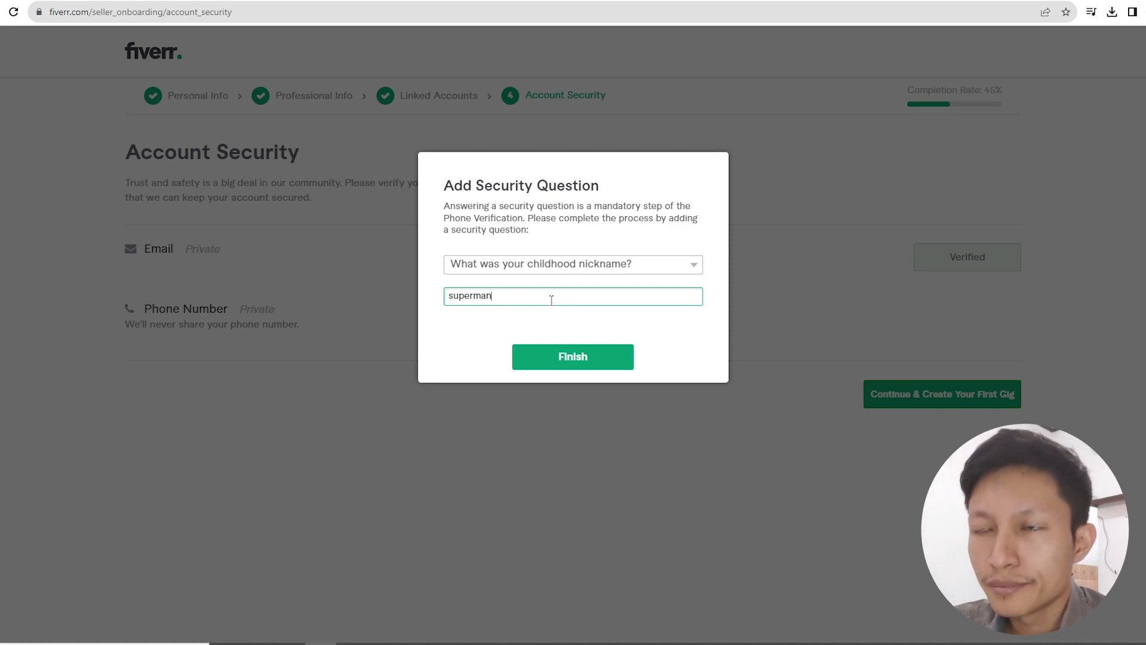
{"action": "left_click_drag", "start_coordinate": [525, 305], "coordinate": [416, 303]}
{"action": "type", "text": "m***"}
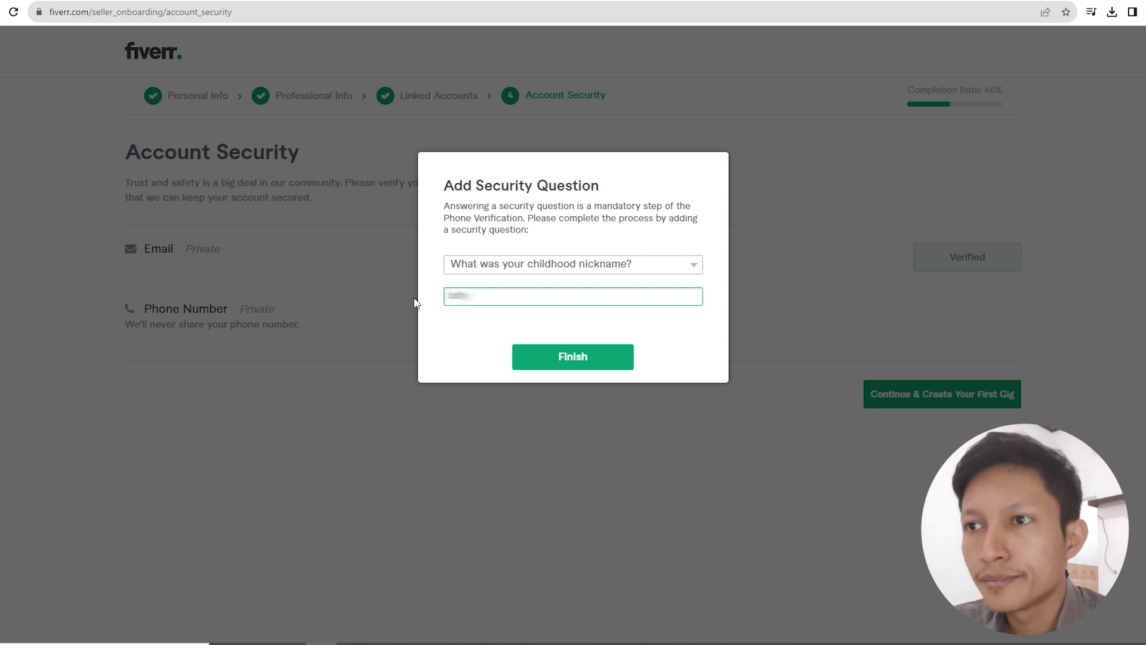
{"action": "left_click", "coordinate": [598, 357]}
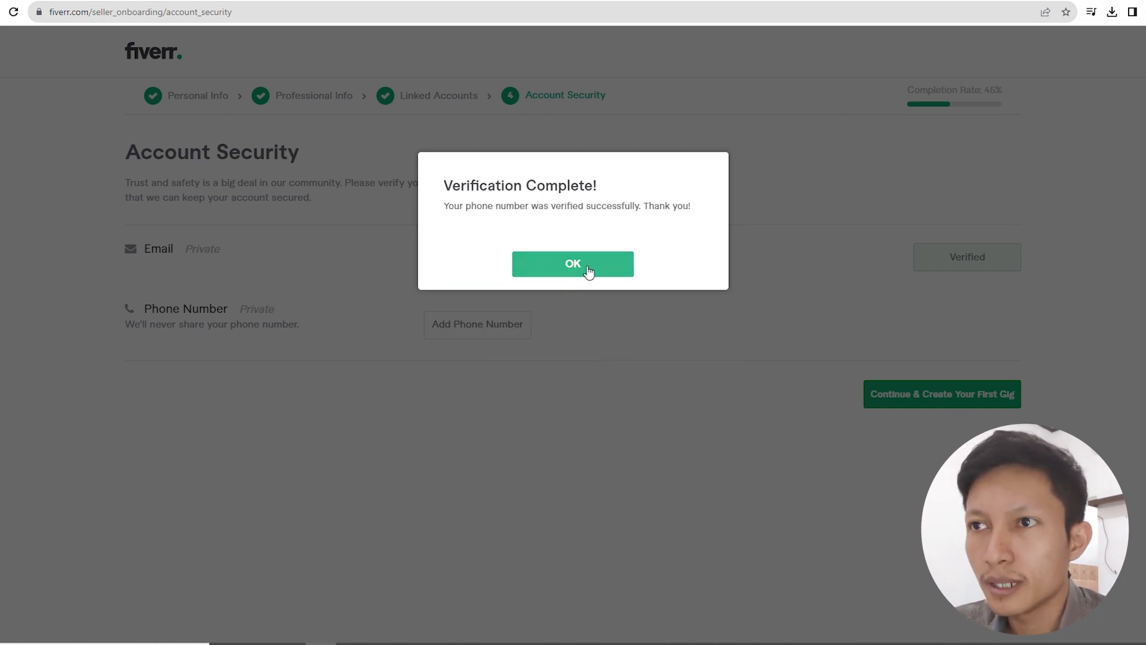
{"action": "left_click", "coordinate": [591, 270]}
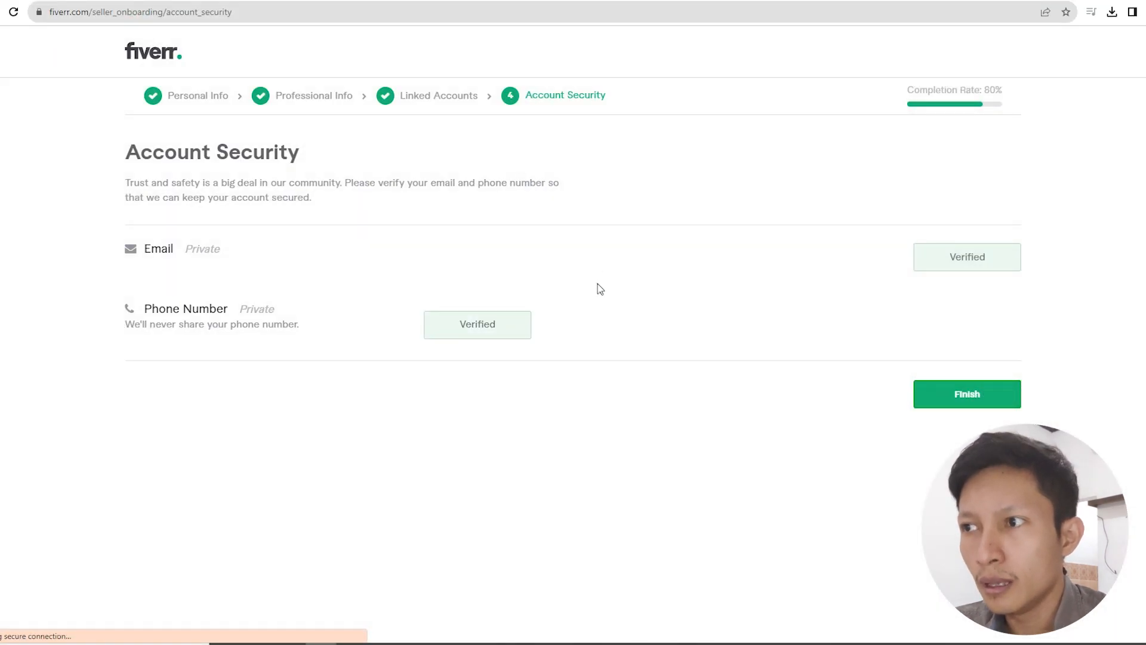
- Finish the Account Security step to reach the seller-profile confirmation
{"action": "left_click", "coordinate": [990, 400]}
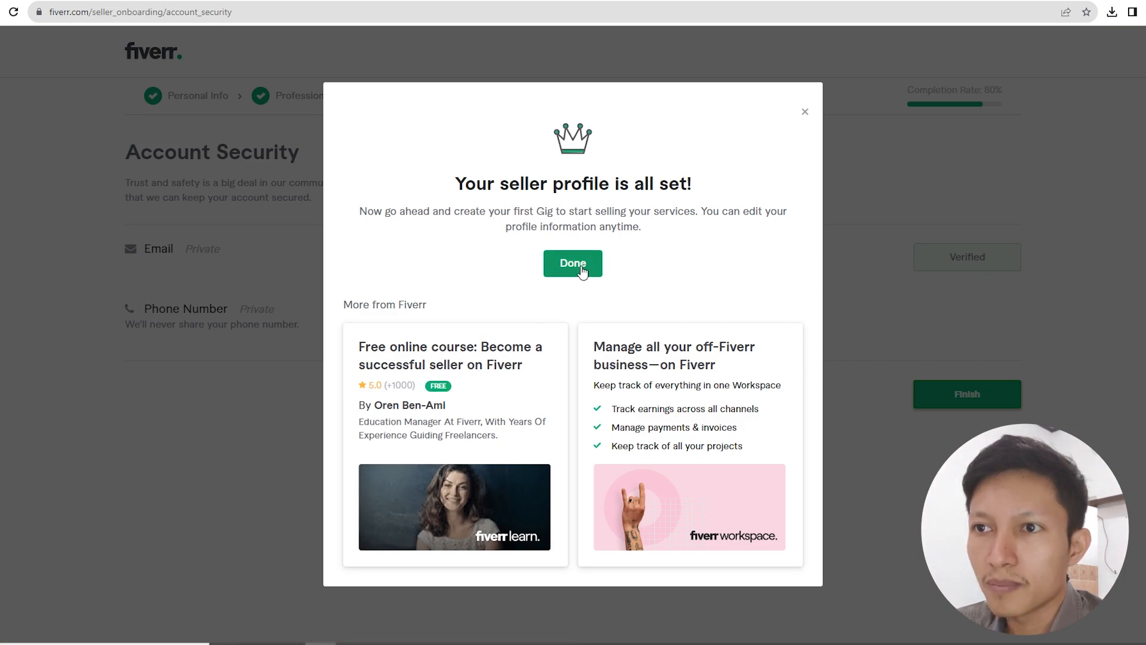
- Open the free seller course in a new tab, browse it, then close the all-set message
{"action": "right_click", "coordinate": [436, 385]}
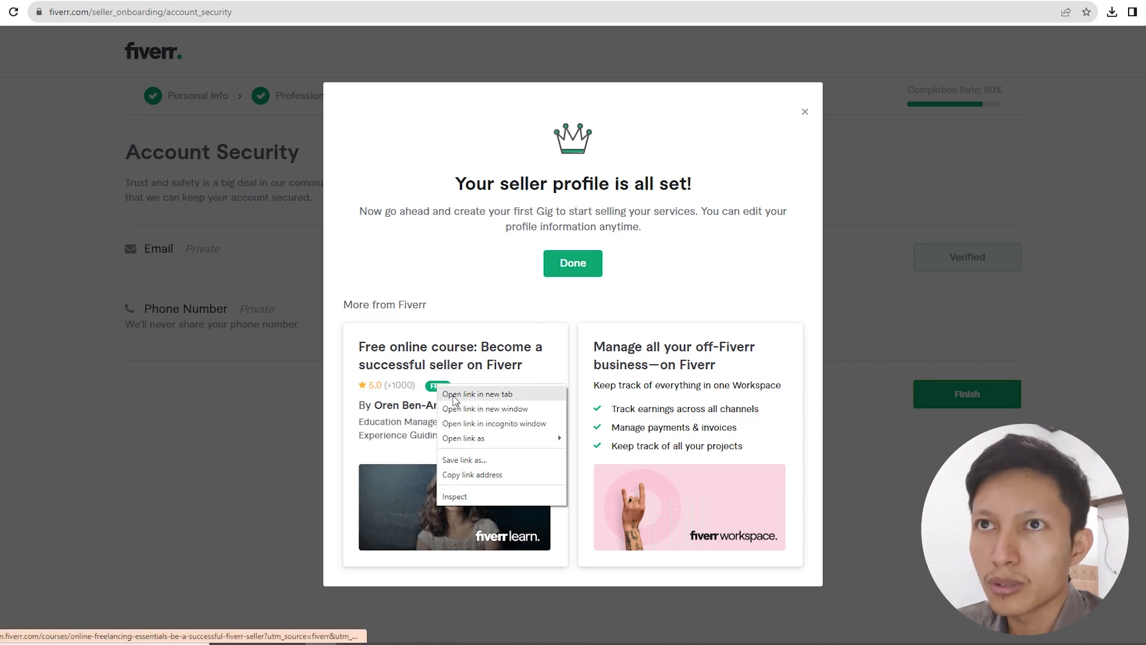
{"action": "left_click", "coordinate": [454, 397]}
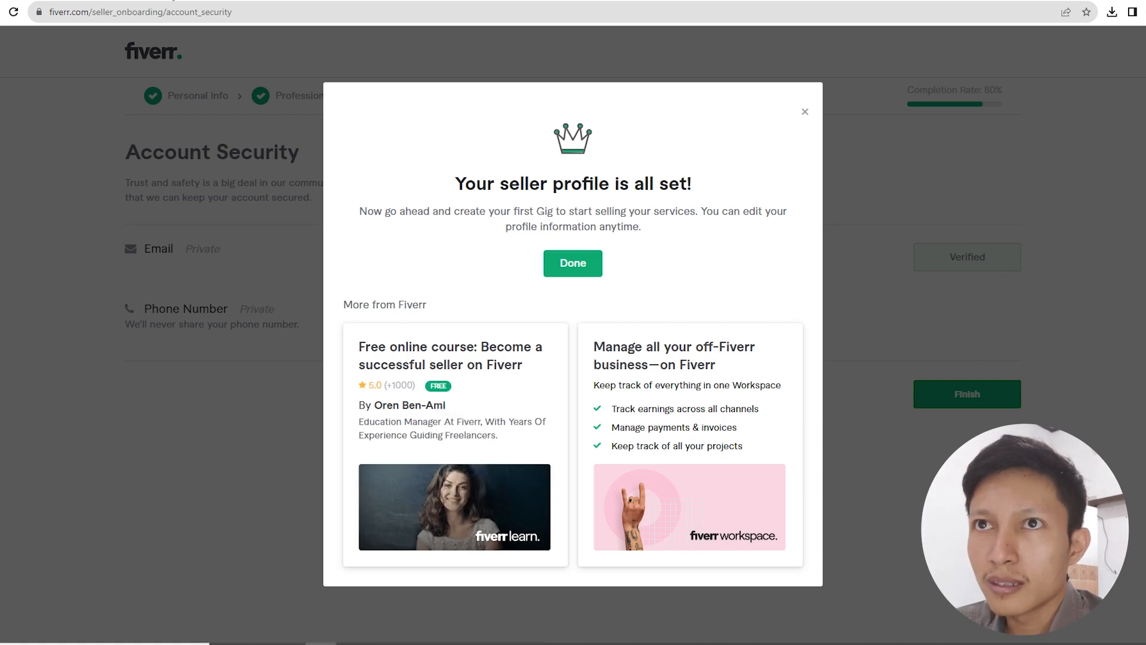
{"action": "left_click", "coordinate": [185, 1]}
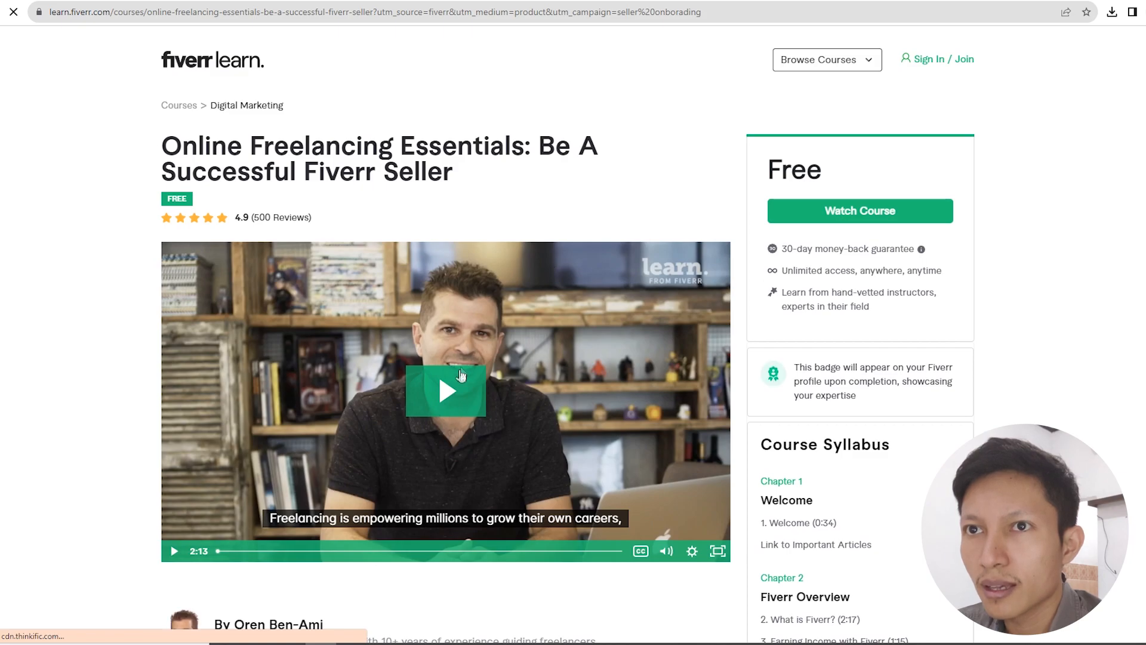
{"action": "scroll", "coordinate": [439, 374], "scroll_direction": "down", "scroll_amount": 15}
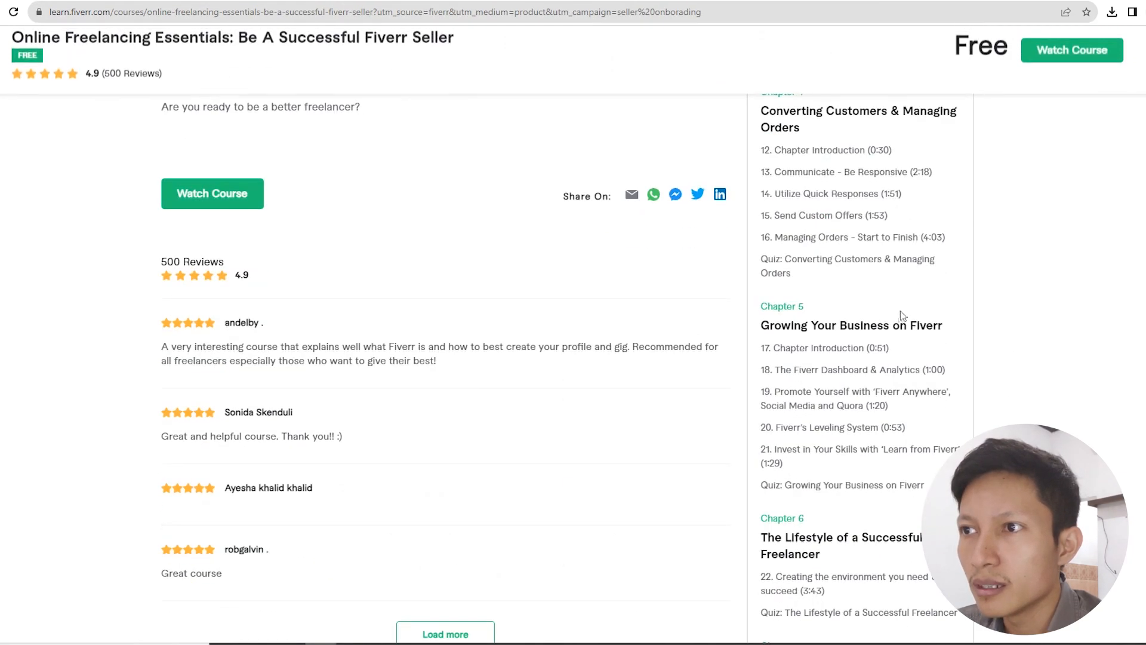
{"action": "scroll", "coordinate": [863, 353], "scroll_direction": "down", "scroll_amount": 3}
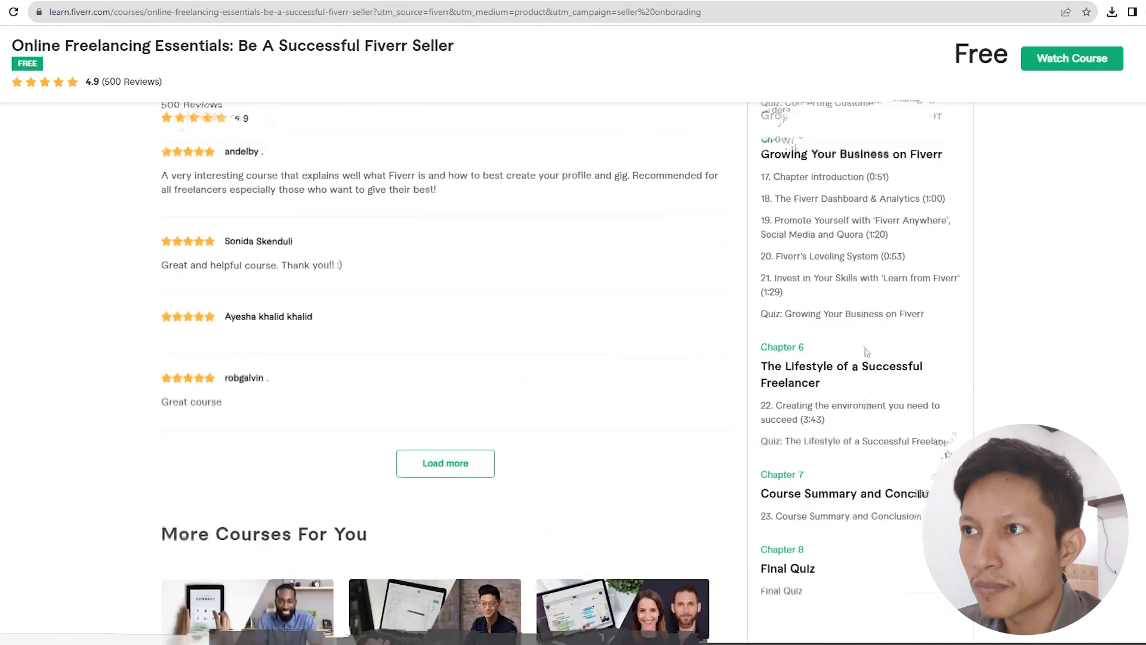
{"action": "scroll", "coordinate": [864, 354], "scroll_direction": "up", "scroll_amount": 18}
{"action": "left_click", "coordinate": [458, 1]}
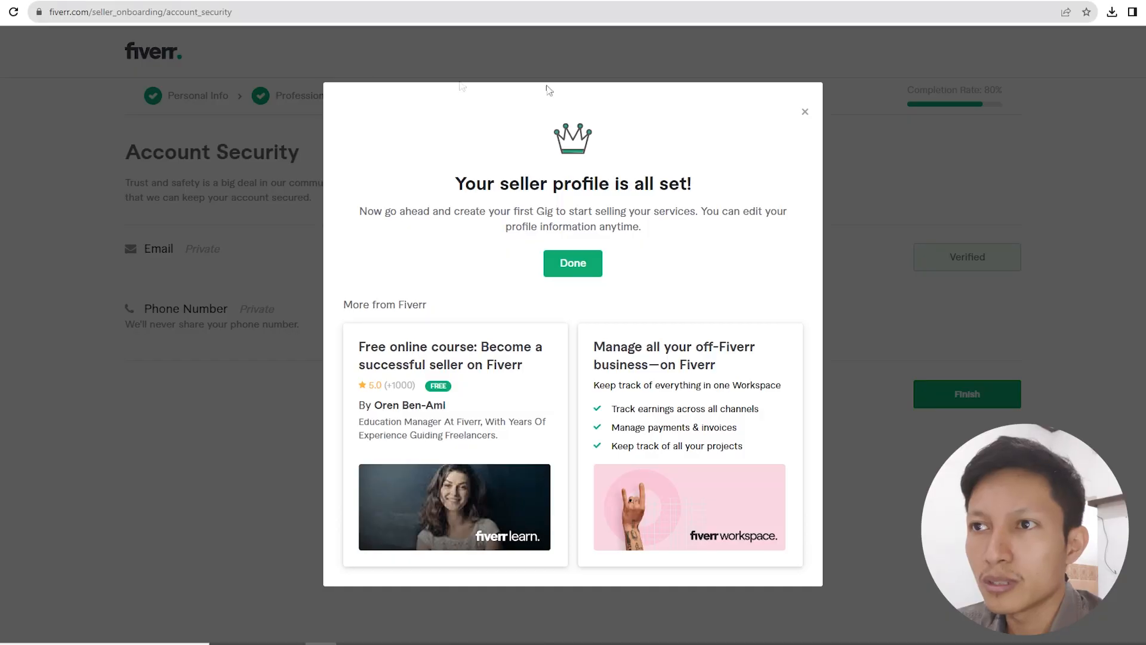
{"action": "left_click", "coordinate": [575, 265]}
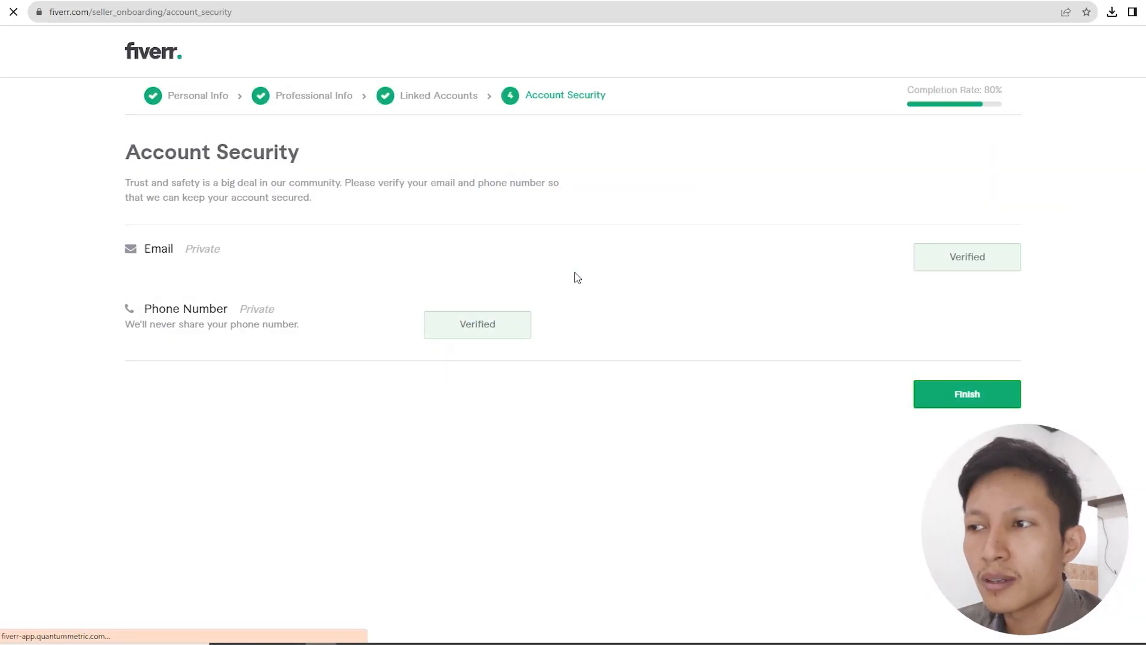